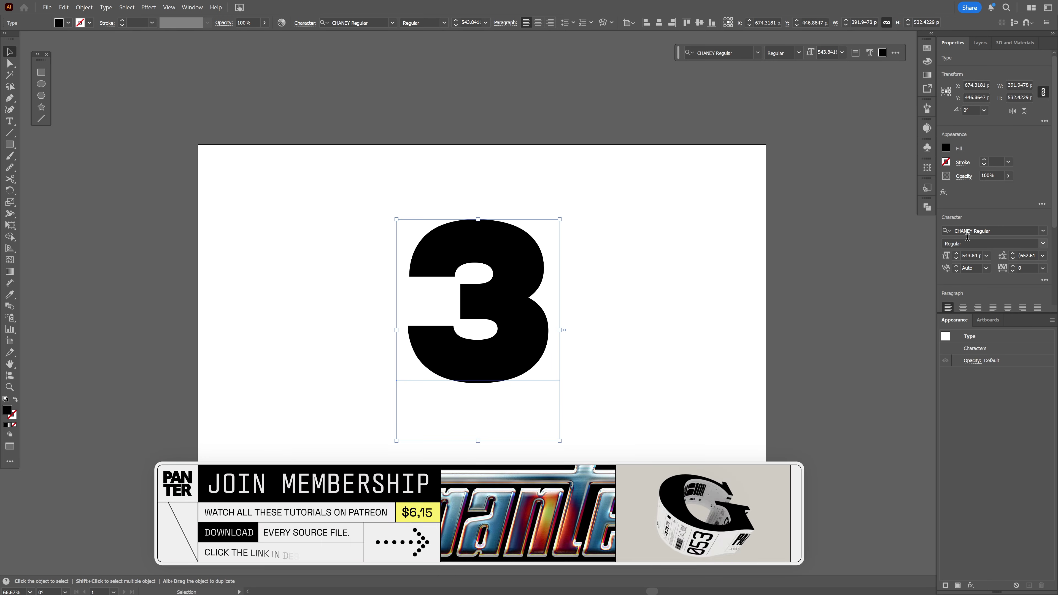
pyautogui.click(997, 232)
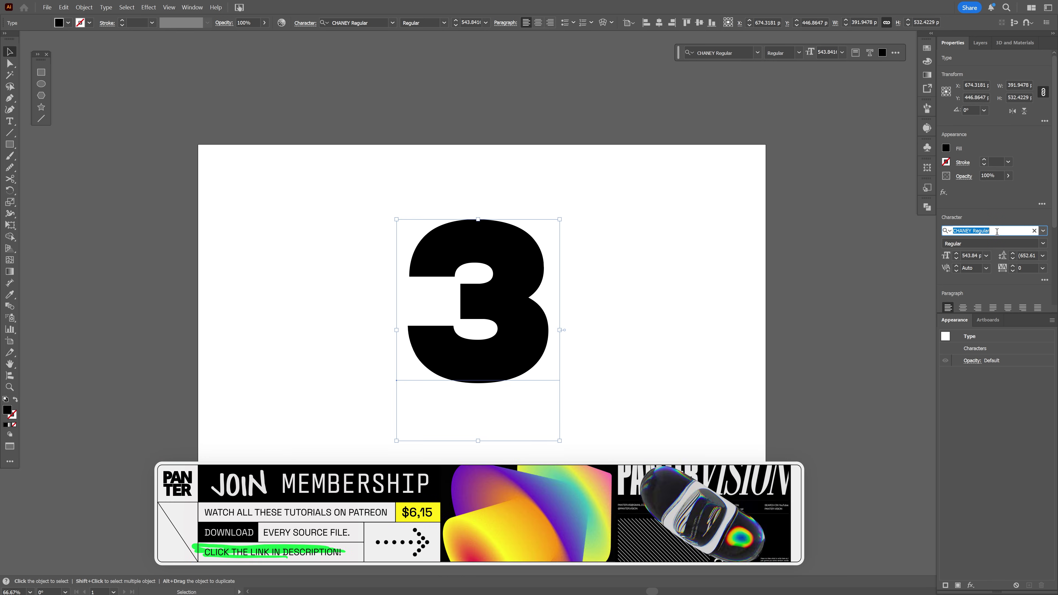
pyautogui.click(518, 279)
# - Apply a 3D Rotate (Classic) effect to the 3 with X 10°, Y -26°, Z 4° rotation and 70° perspective
pyautogui.scroll(1, 423, 282)
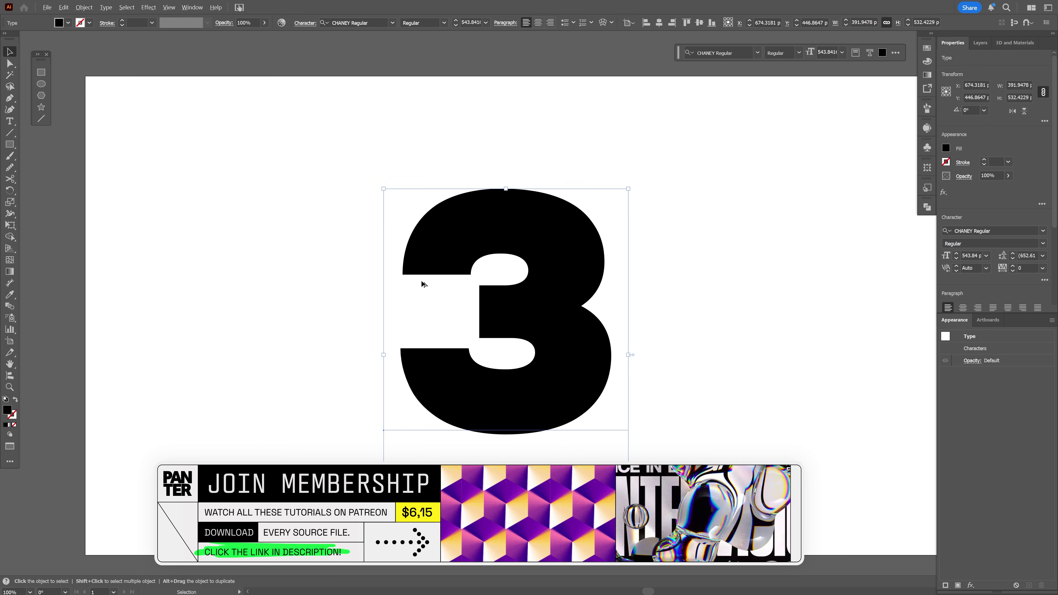
pyautogui.moveTo(548, 296); pyautogui.dragTo(506, 282)
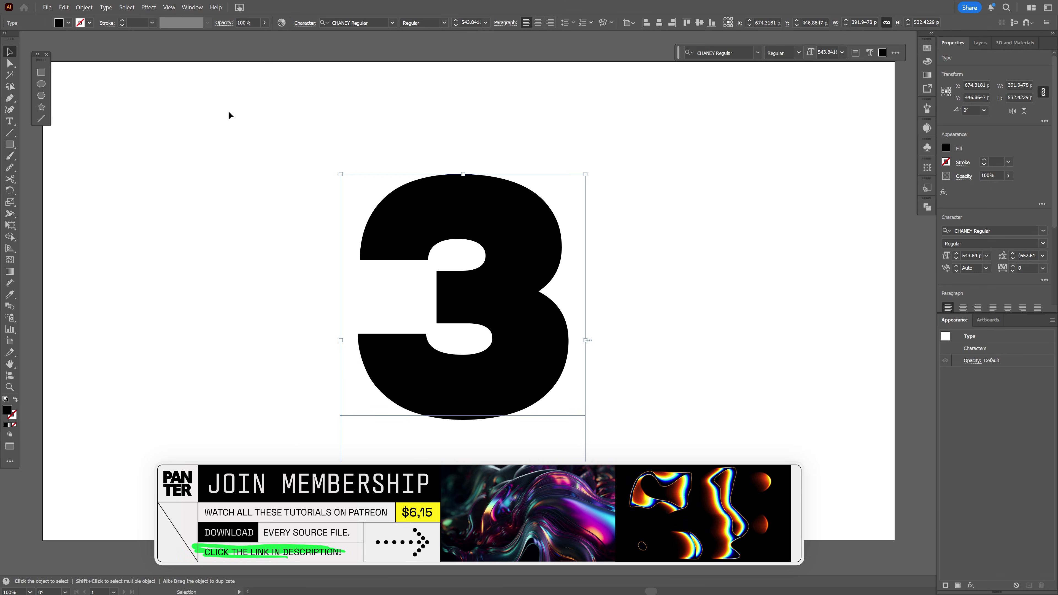
pyautogui.click(148, 7)
pyautogui.moveTo(187, 66)
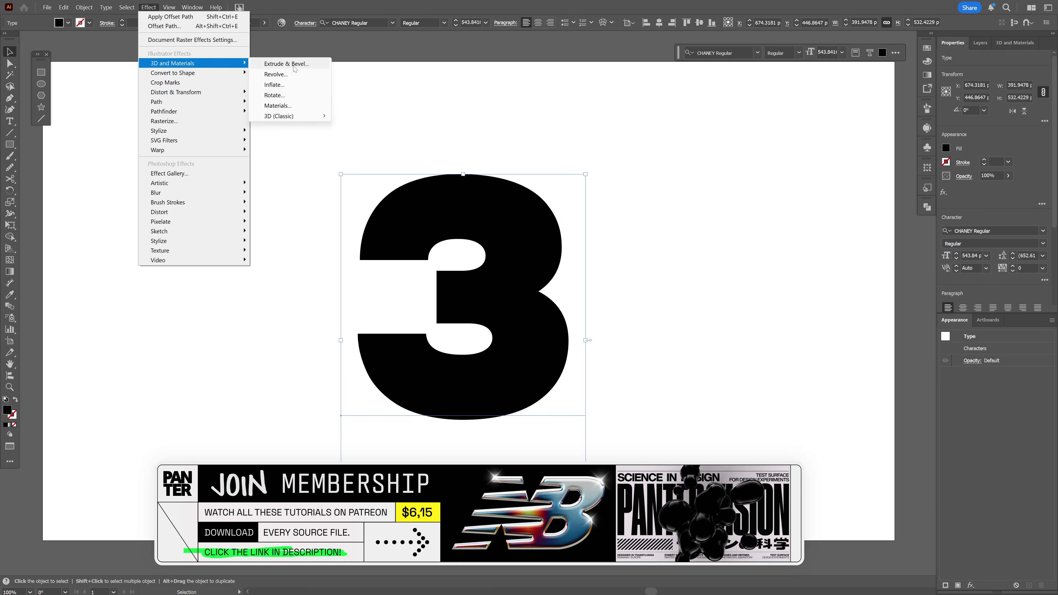
pyautogui.moveTo(300, 120)
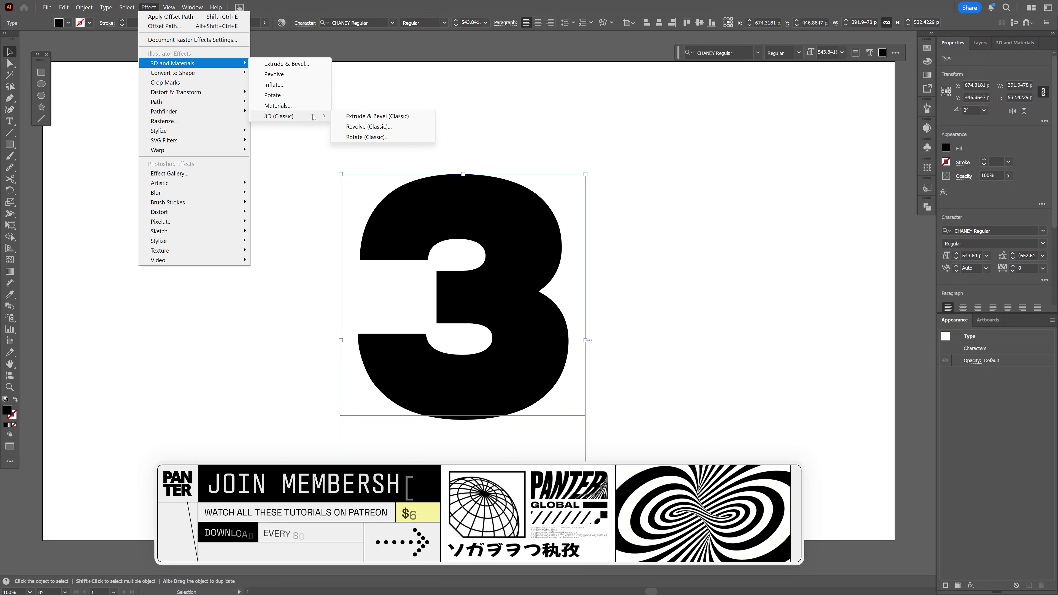
pyautogui.click(374, 138)
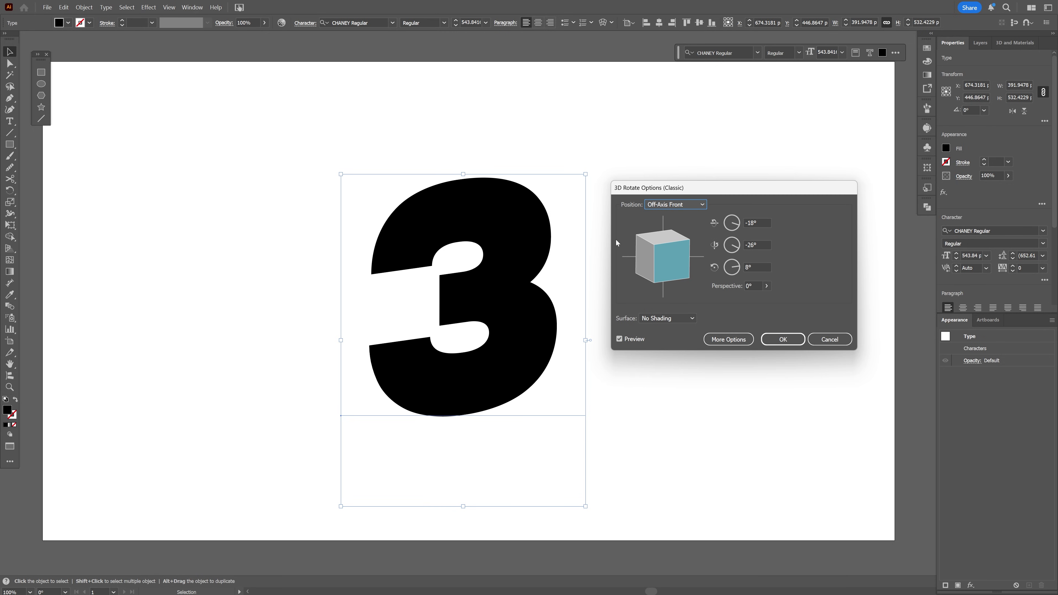
pyautogui.moveTo(678, 265); pyautogui.dragTo(675, 249)
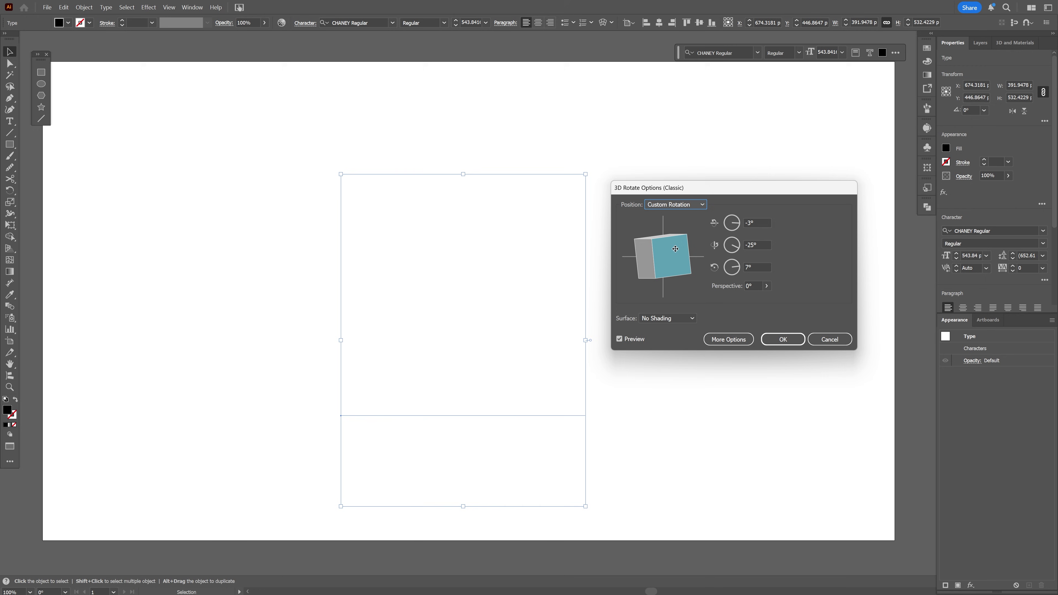
pyautogui.click(768, 287)
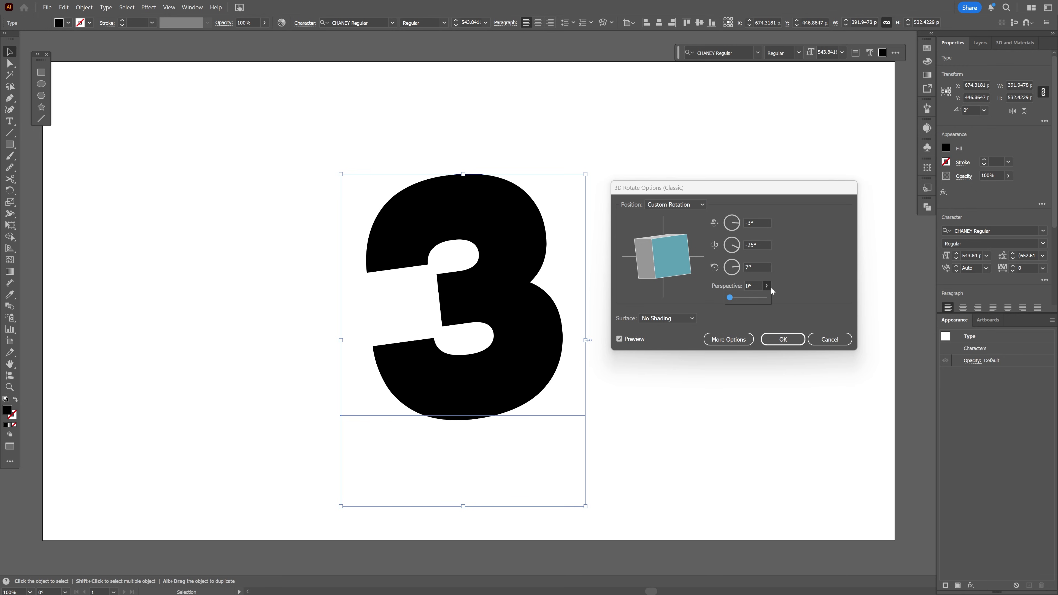
pyautogui.moveTo(762, 286); pyautogui.dragTo(724, 282)
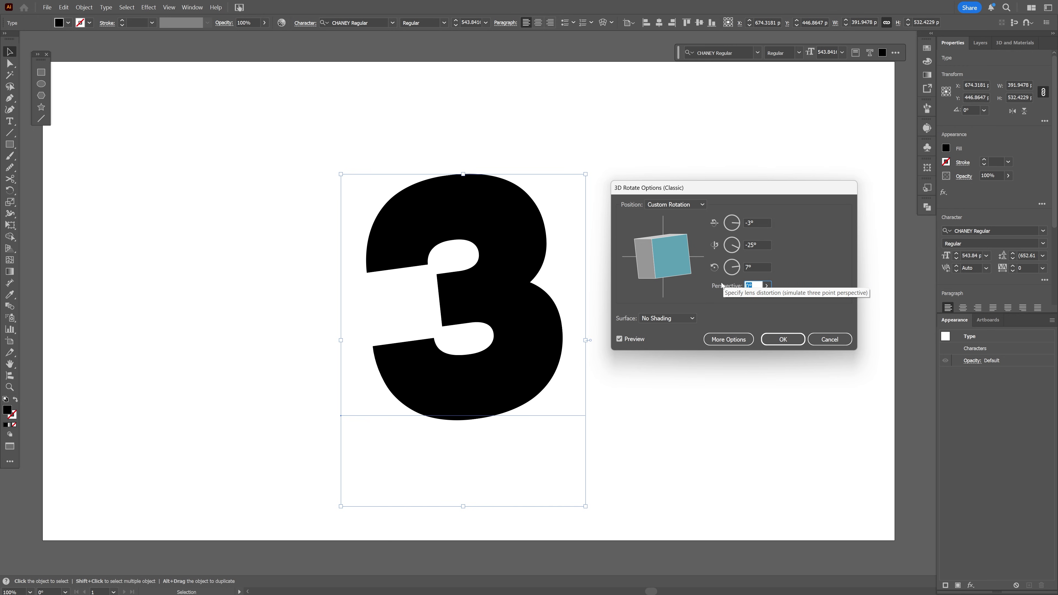
pyautogui.moveTo(674, 256); pyautogui.dragTo(697, 269)
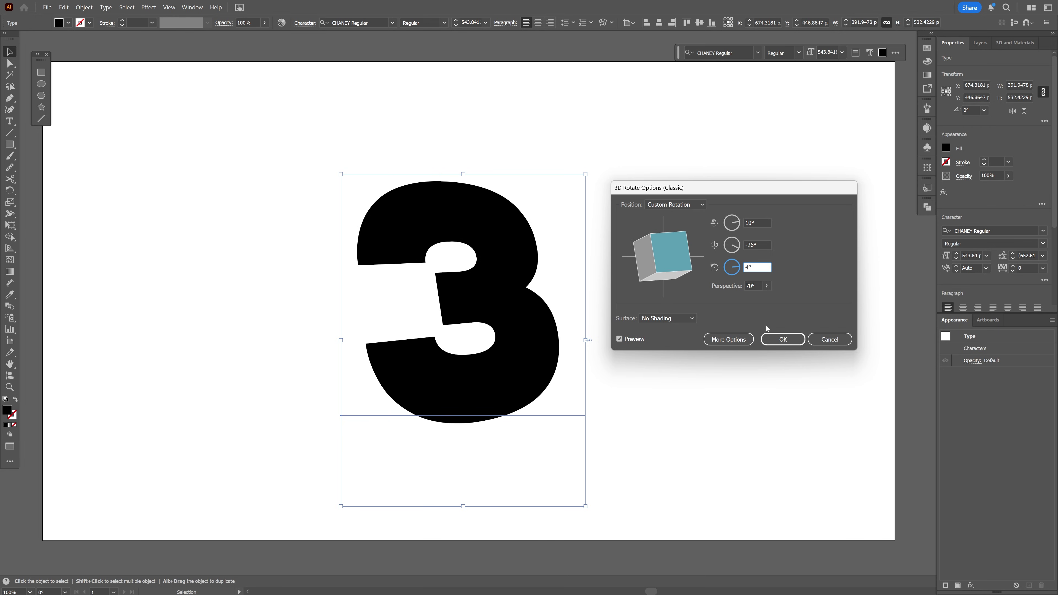
pyautogui.click(790, 344)
# - Duplicate the rotated 3, keeping one copy near the middle of the artboard and the other off it
pyautogui.moveTo(519, 315); pyautogui.dragTo(737, 341)
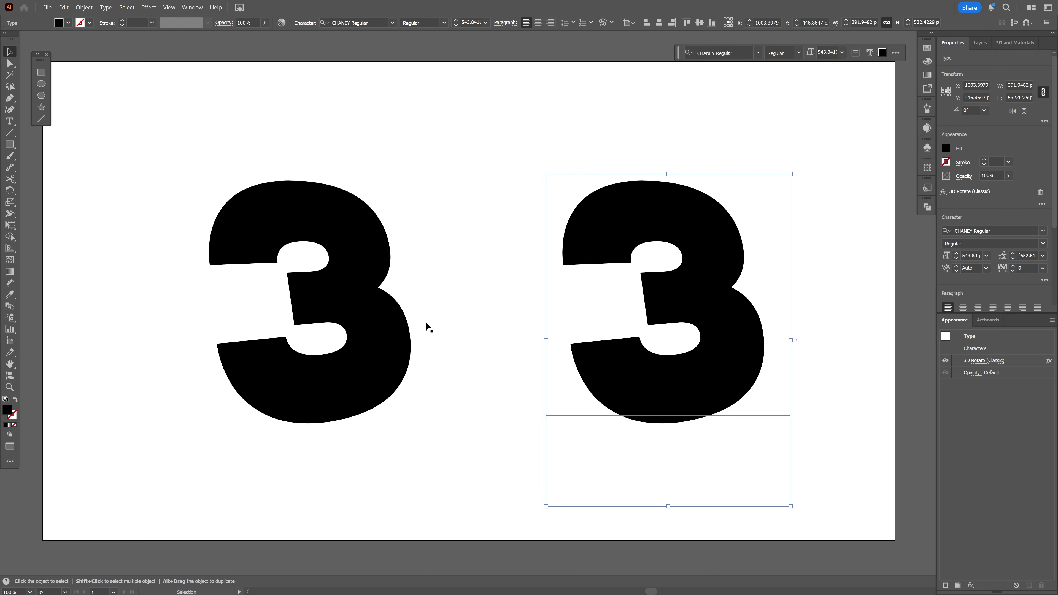
pyautogui.click(369, 318)
pyautogui.scroll(-2, 373, 318)
pyautogui.moveTo(526, 340); pyautogui.dragTo(701, 339)
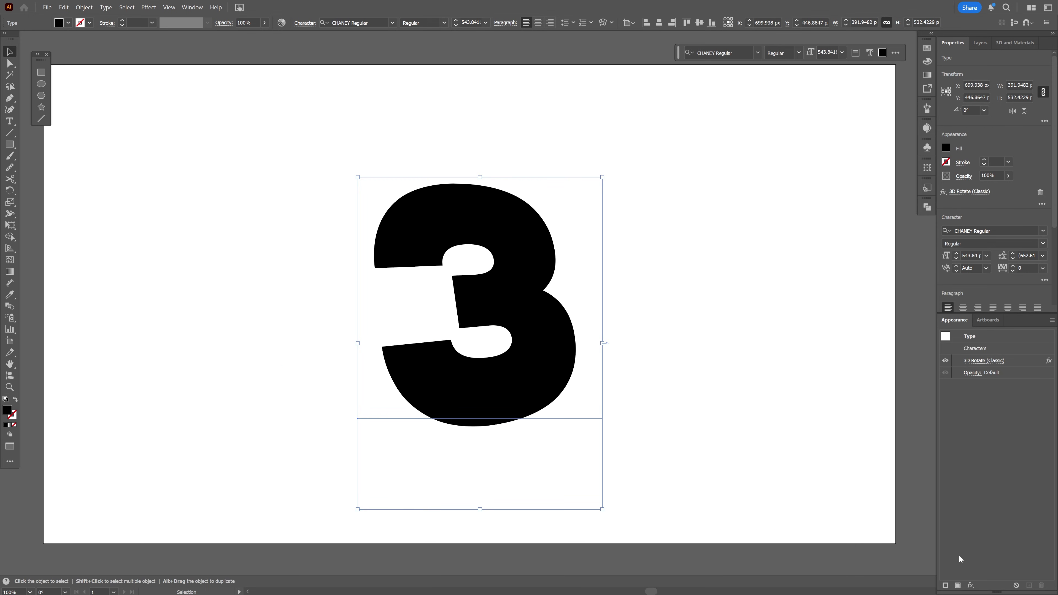
# - Add a Transform effect to the 3 with a horizontal move of -1 px and a vertical move of 1 px
pyautogui.click(971, 585)
pyautogui.moveTo(1000, 394)
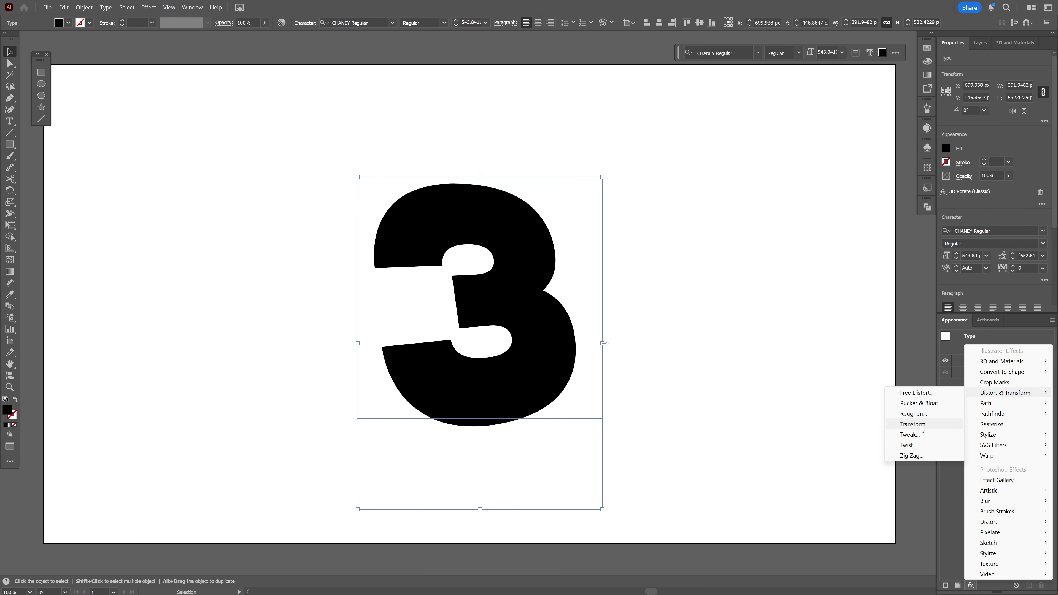
pyautogui.click(915, 424)
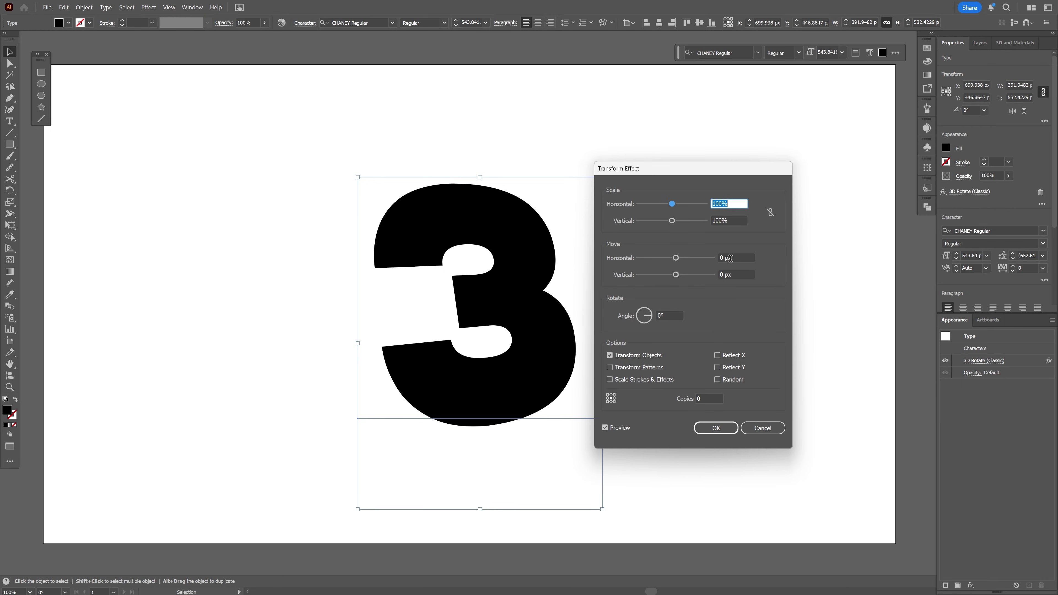
pyautogui.click(730, 259)
pyautogui.press('Down')
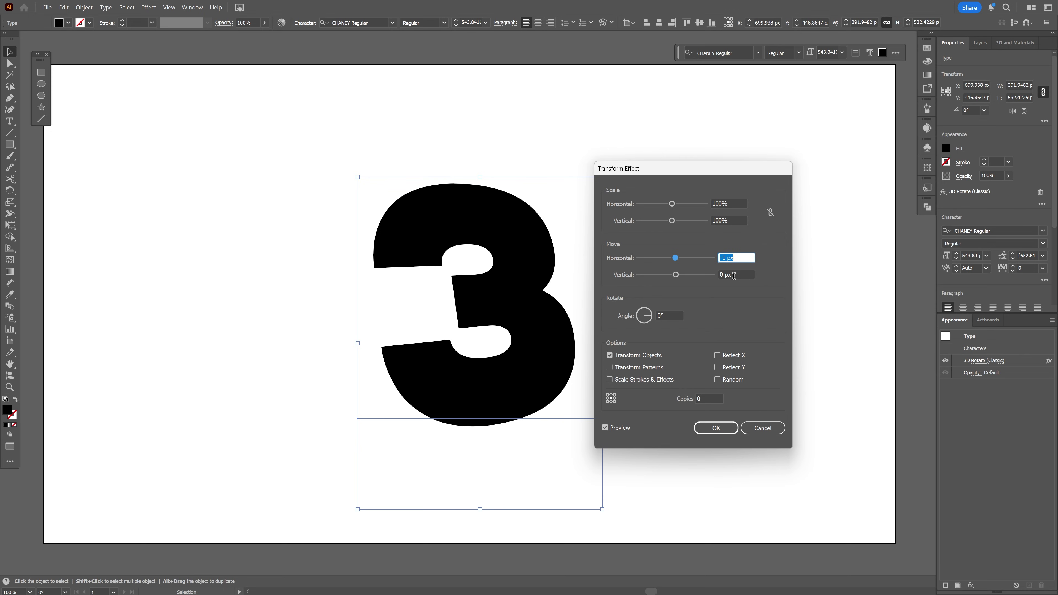
pyautogui.click(734, 276)
pyautogui.press('Up')
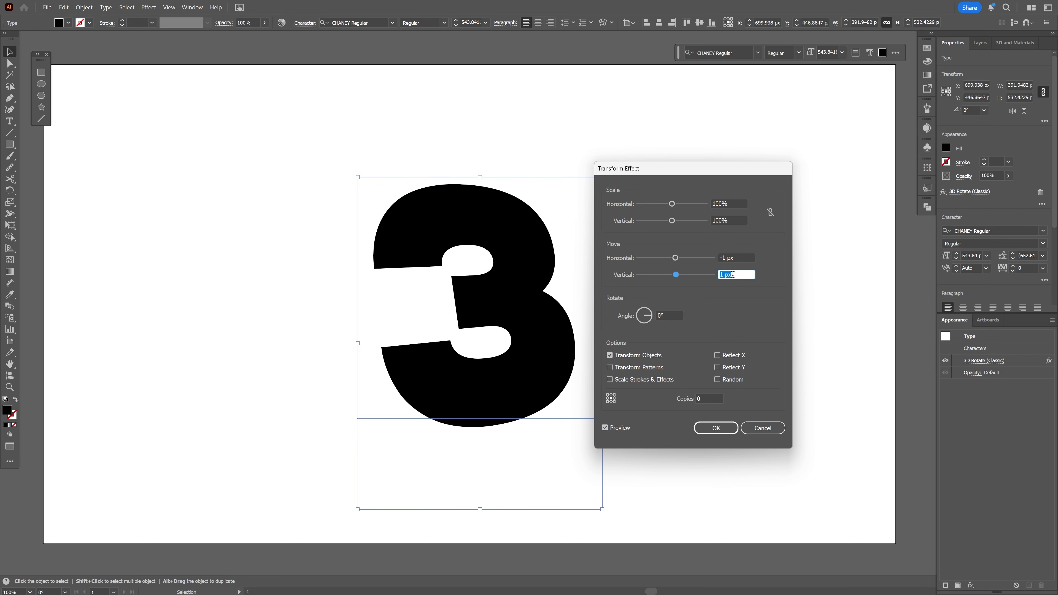
pyautogui.click(733, 274)
# - Set the Transform effect to 12 copies and apply it to the 3
pyautogui.click(711, 398)
pyautogui.press('Up')
pyautogui.press('Up')
pyautogui.press('Up')
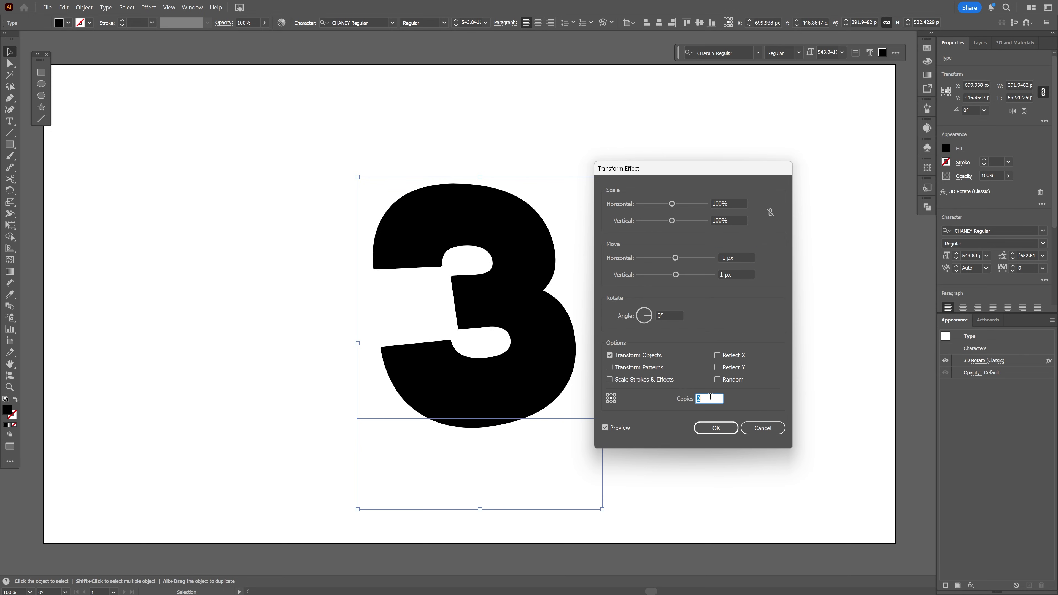
pyautogui.press('Up')
pyautogui.press('Up')
pyautogui.press('Up')
pyautogui.press('Up')
pyautogui.press('Up')
pyautogui.press('Up')
pyautogui.press('Up')
pyautogui.press('Up')
pyautogui.press('Up')
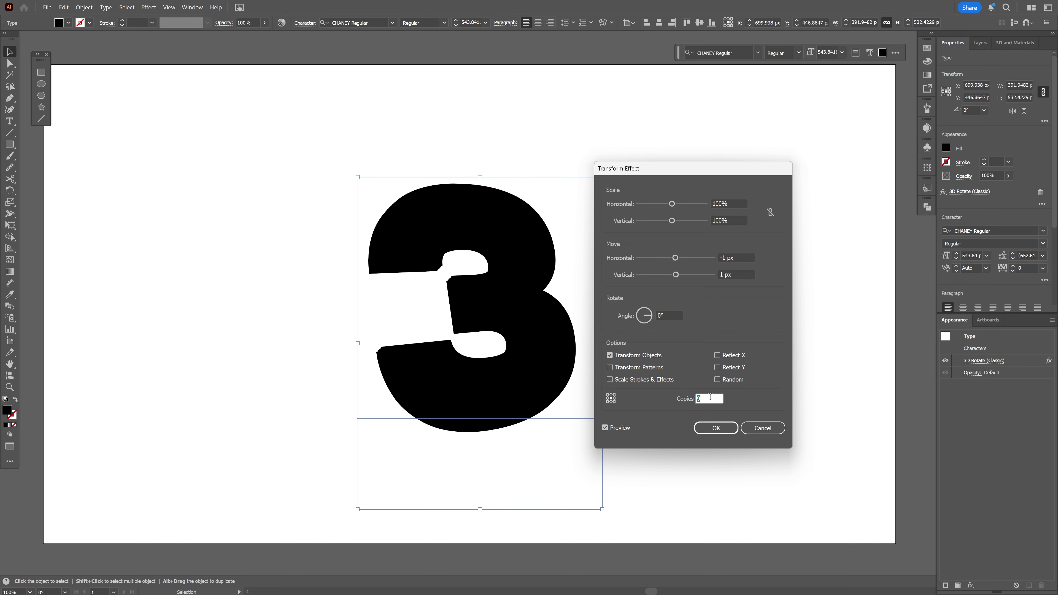
pyautogui.click(715, 428)
# - Add an Offset Path effect with Round joins to smooth the stepped edges of the 3
pyautogui.scroll(7, 425, 253)
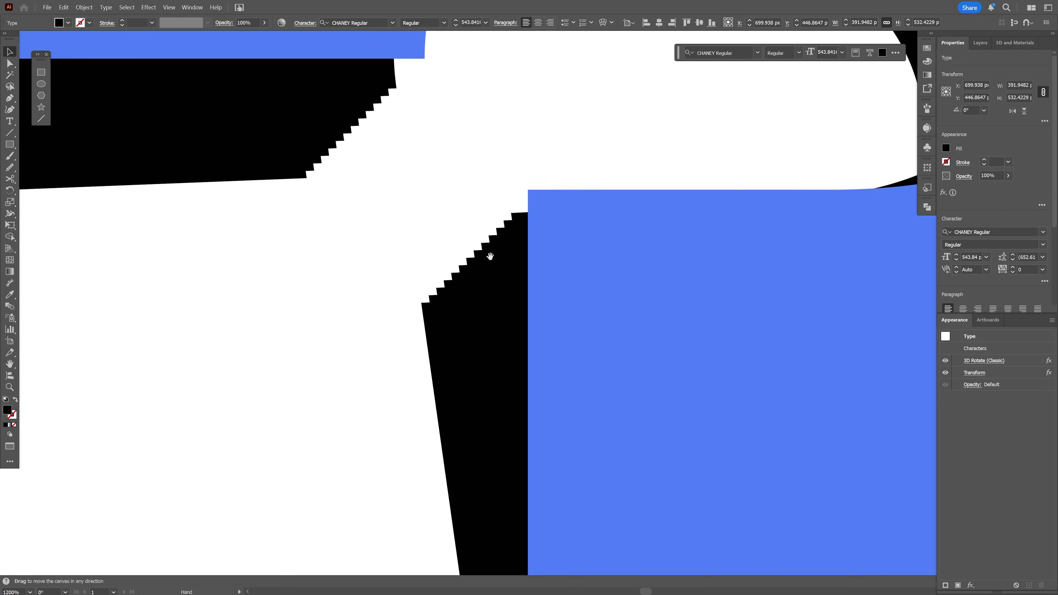
pyautogui.scroll(2, 490, 256)
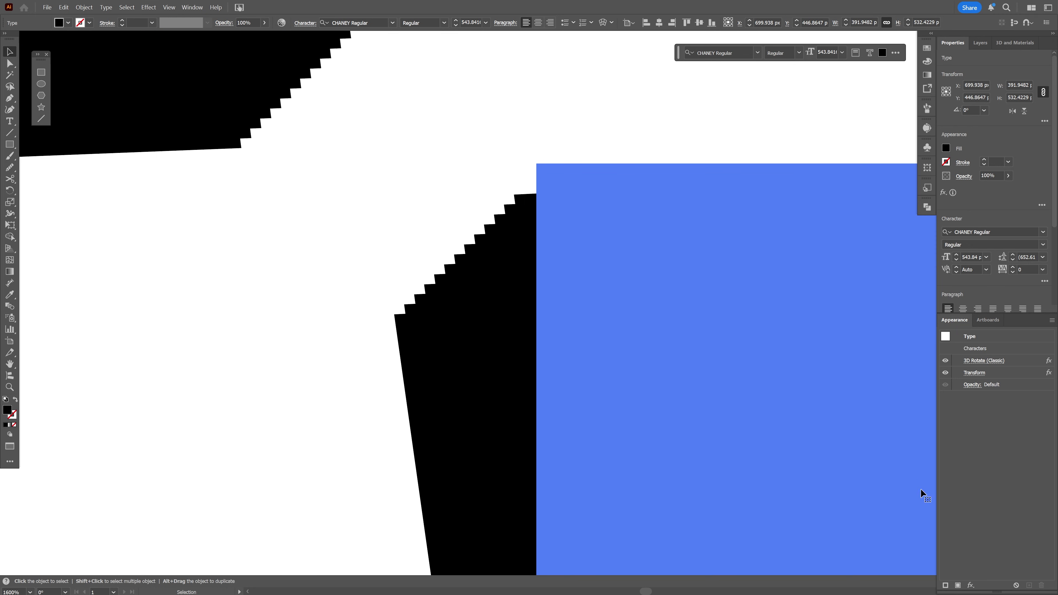
pyautogui.click(971, 585)
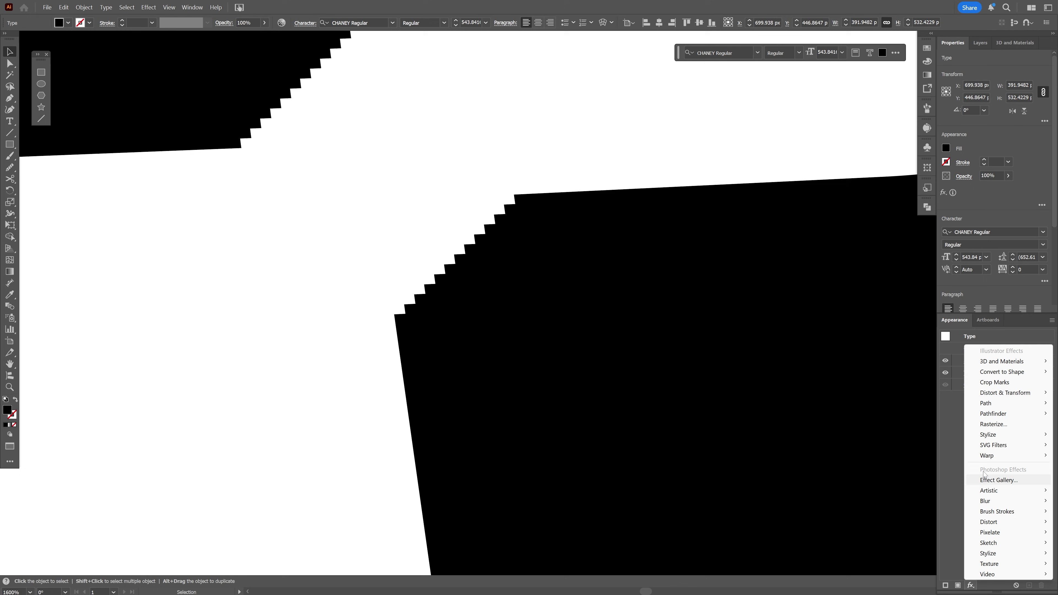
pyautogui.moveTo(985, 406)
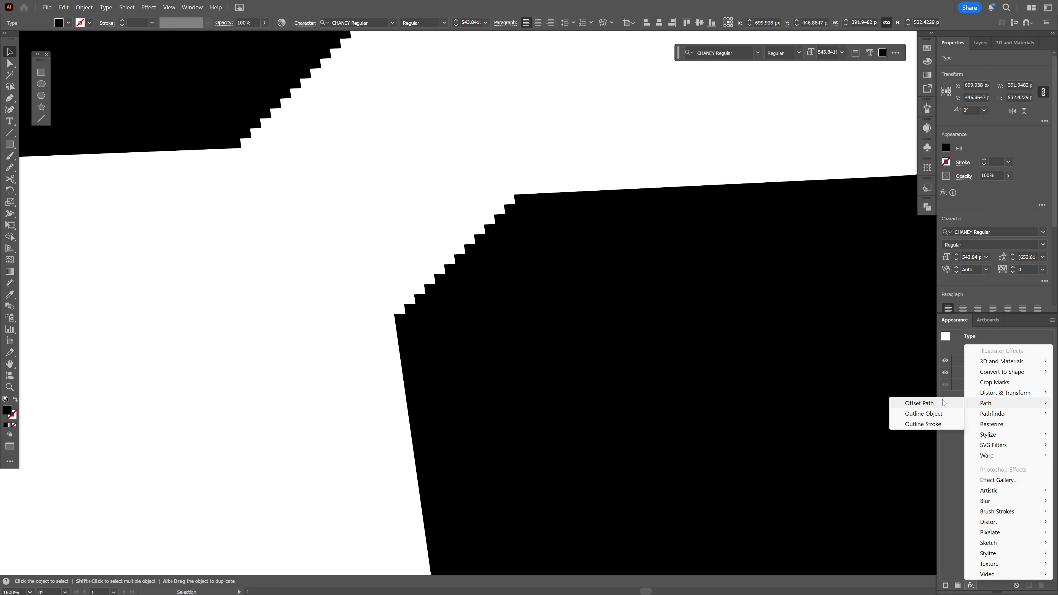
pyautogui.click(922, 403)
pyautogui.moveTo(597, 234); pyautogui.dragTo(667, 256)
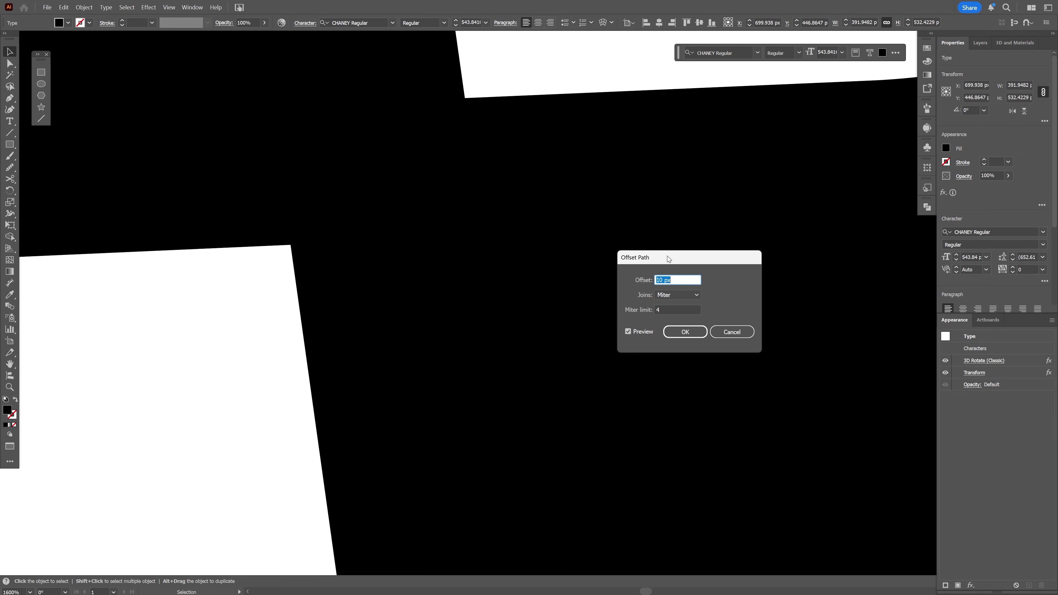
pyautogui.click(675, 297)
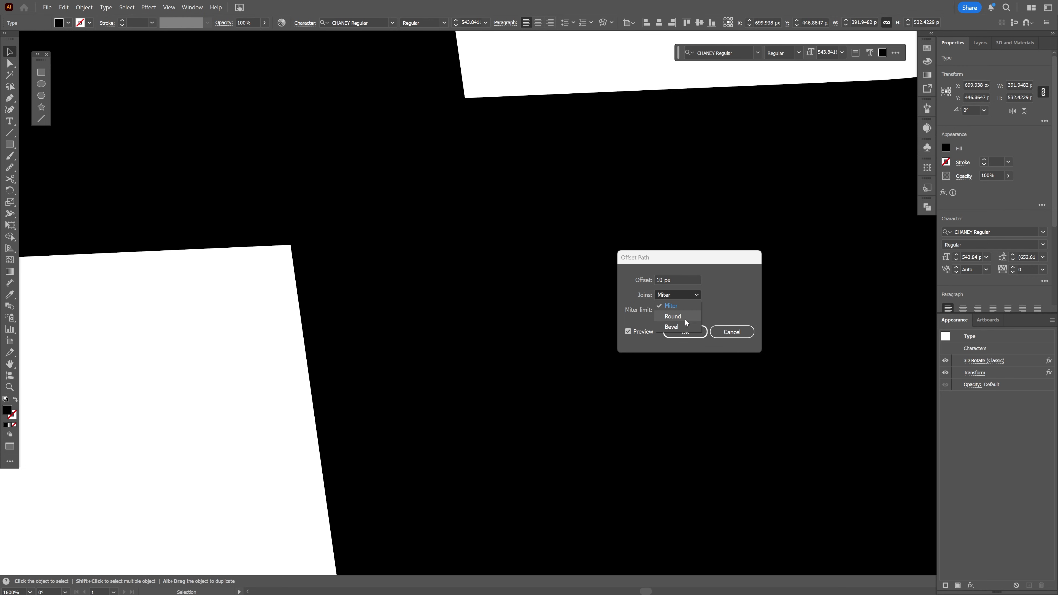
pyautogui.click(685, 320)
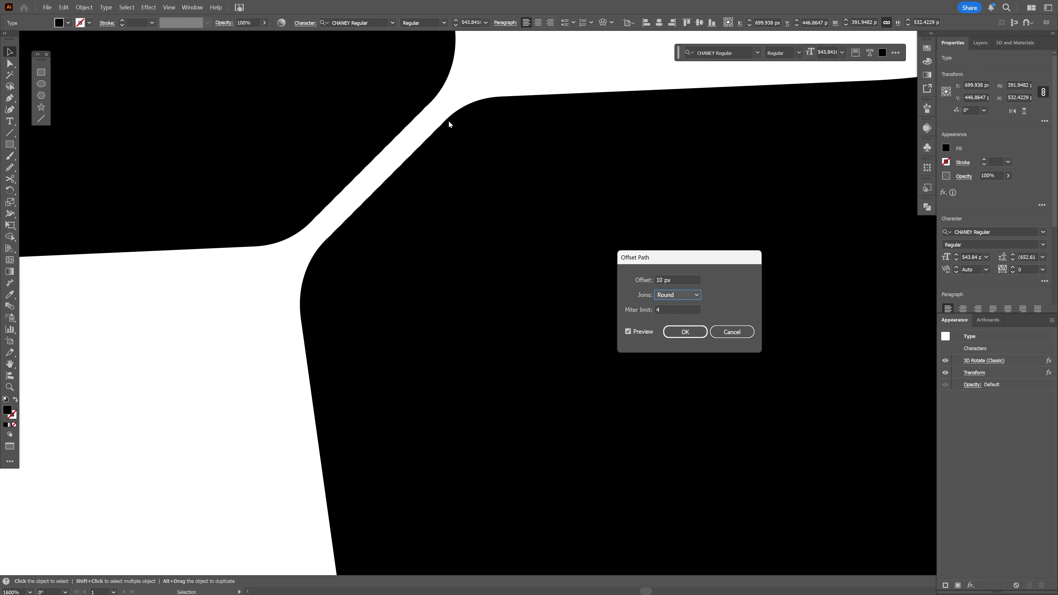
# - Reduce the path offset to 4 px and apply the Offset Path effect
pyautogui.click(677, 280)
pyautogui.press('Down')
pyautogui.press('Down')
pyautogui.press('Down')
pyautogui.press('Down')
pyautogui.press('Down')
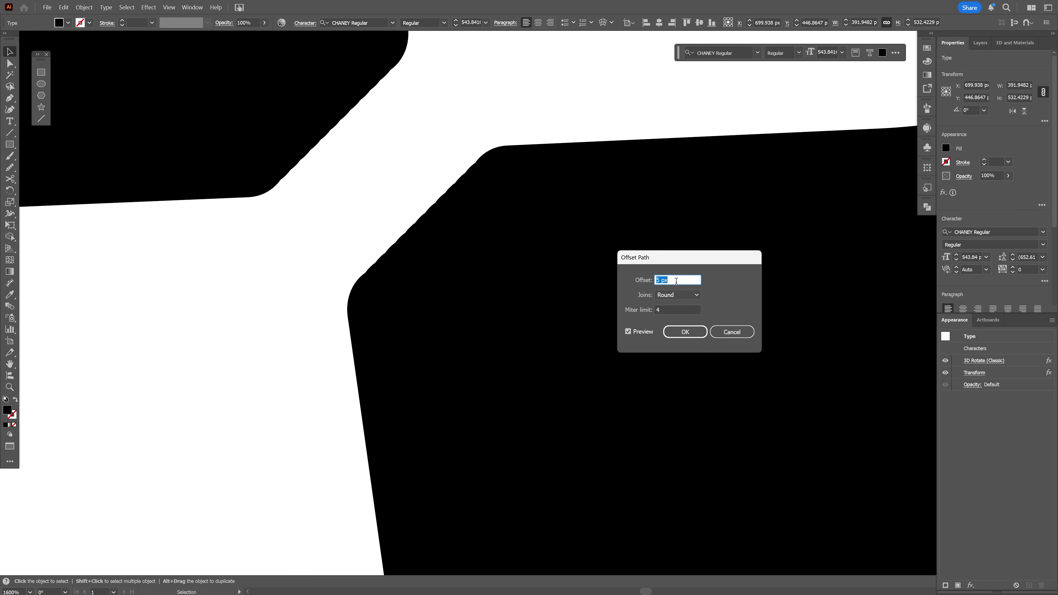
pyautogui.press('Down')
pyautogui.click(675, 334)
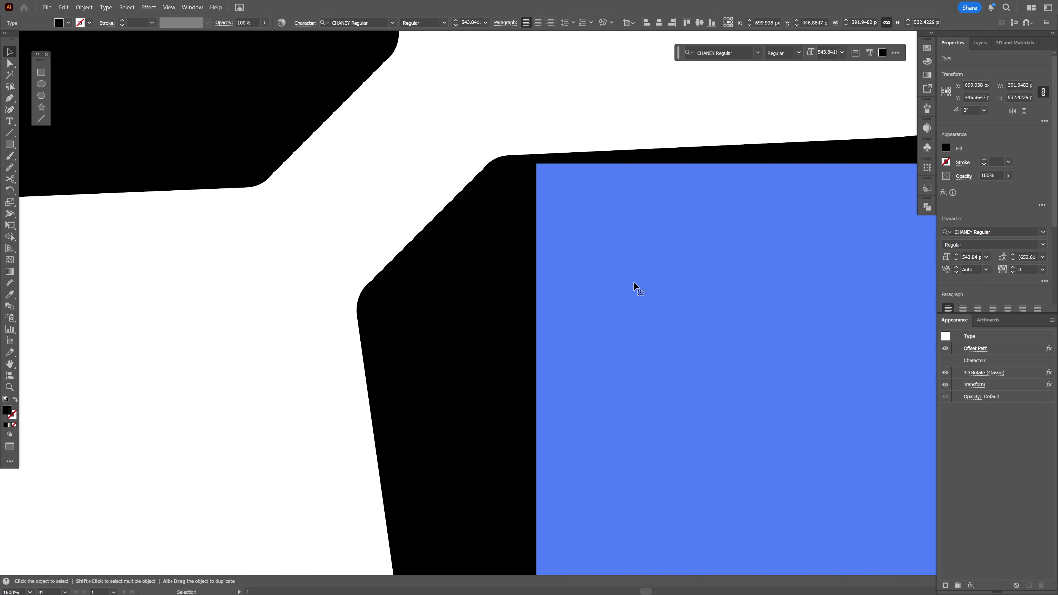
# - Select the whole 3 and expand its appearance into editable paths
pyautogui.scroll(-6, 511, 265)
pyautogui.click(797, 382)
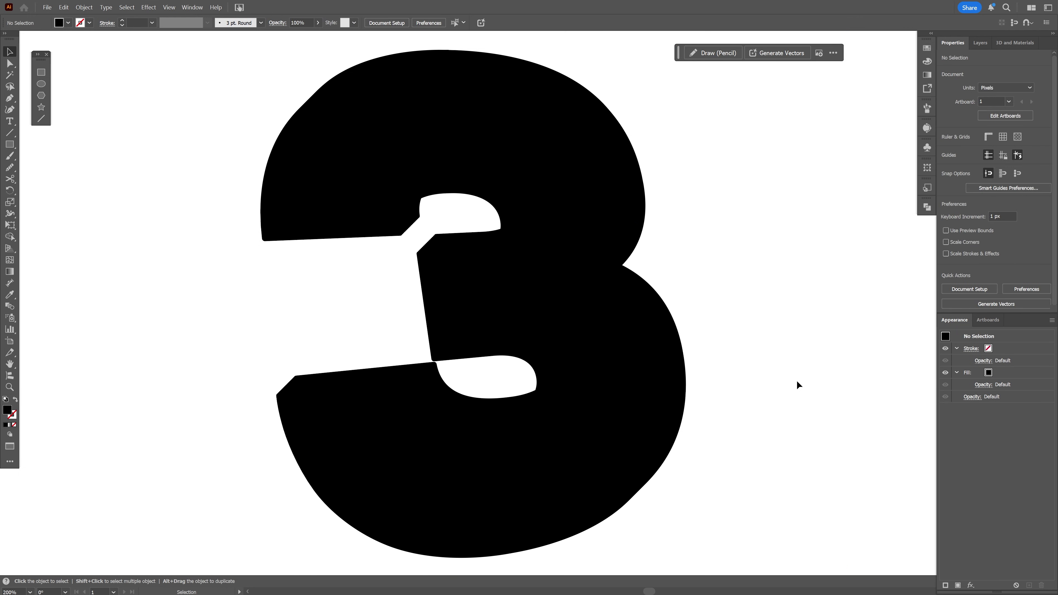
pyautogui.hotkey('ctrl', 'alt', '3')
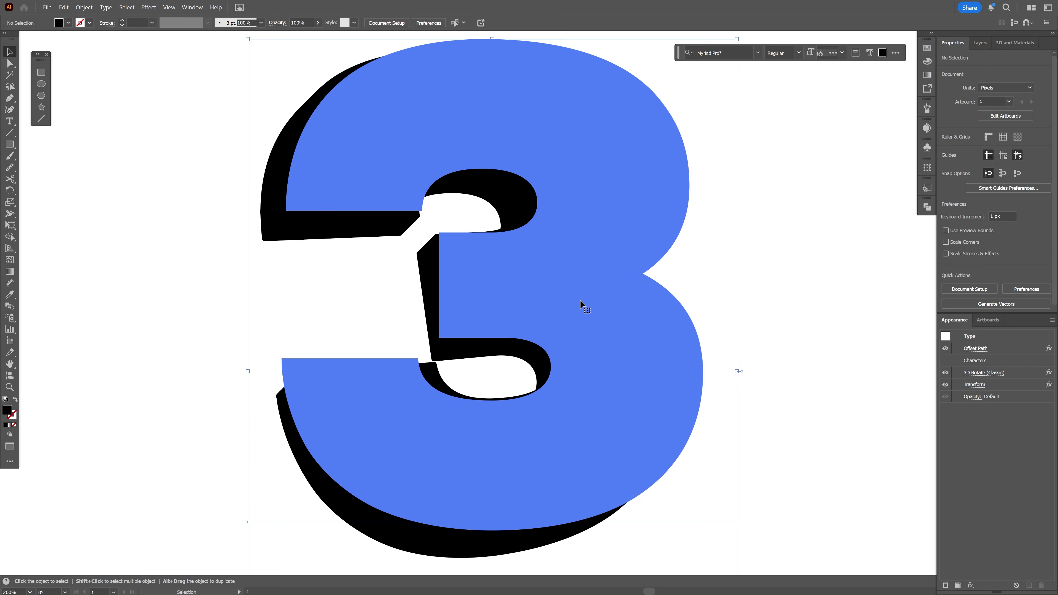
pyautogui.click(584, 303)
pyautogui.hotkey('ctrl', '3')
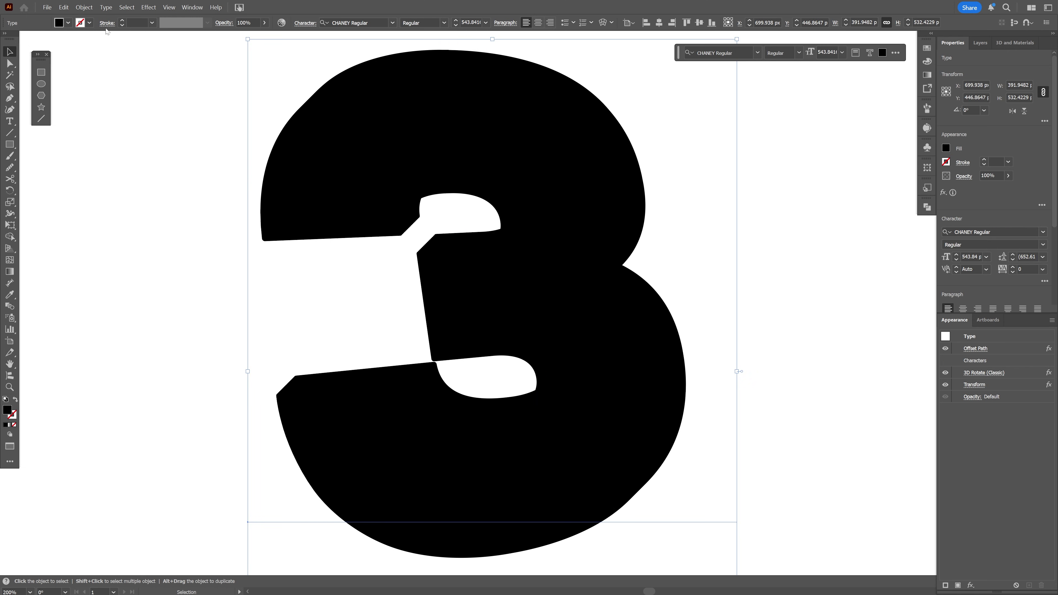
pyautogui.click(84, 7)
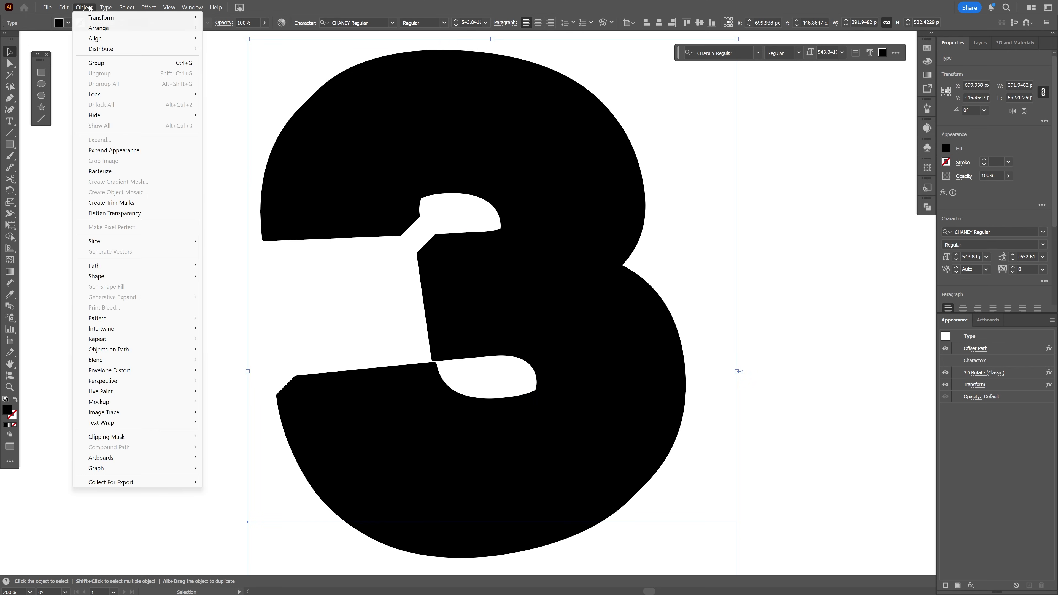
pyautogui.click(135, 151)
# - Delete the leftover clipping paths around the expanded 3, starting from their stacked corner anchor points
pyautogui.moveTo(286, 104); pyautogui.dragTo(350, 176)
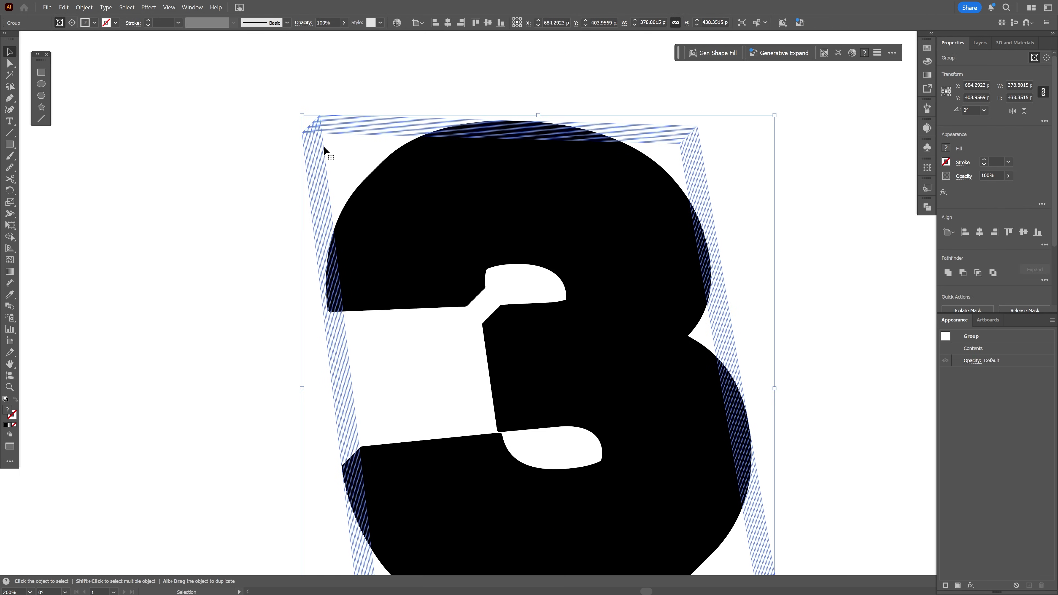
pyautogui.scroll(2, 283, 111)
pyautogui.scroll(2, 283, 111)
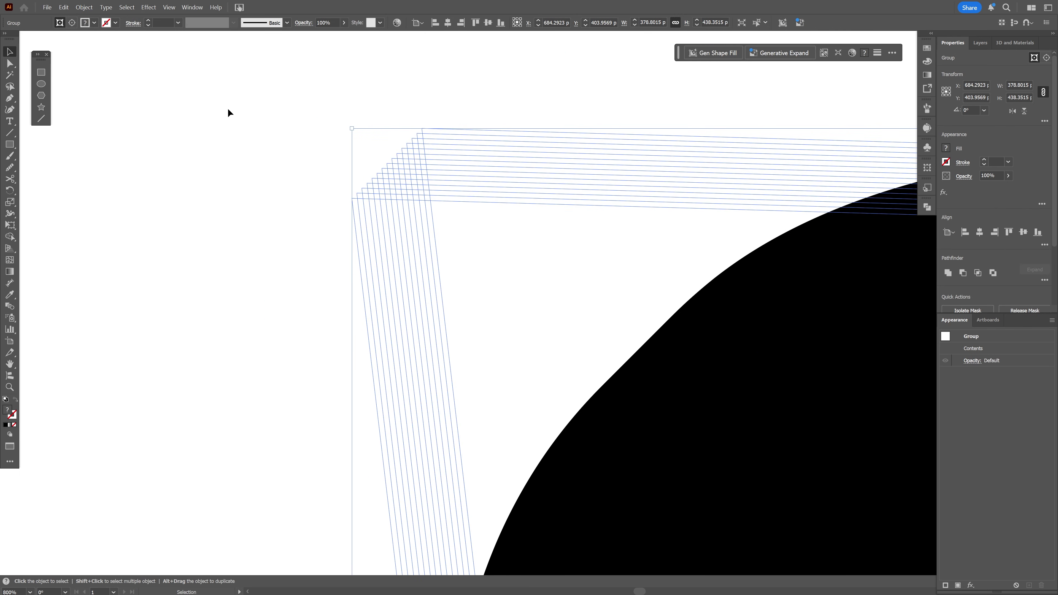
pyautogui.click(10, 63)
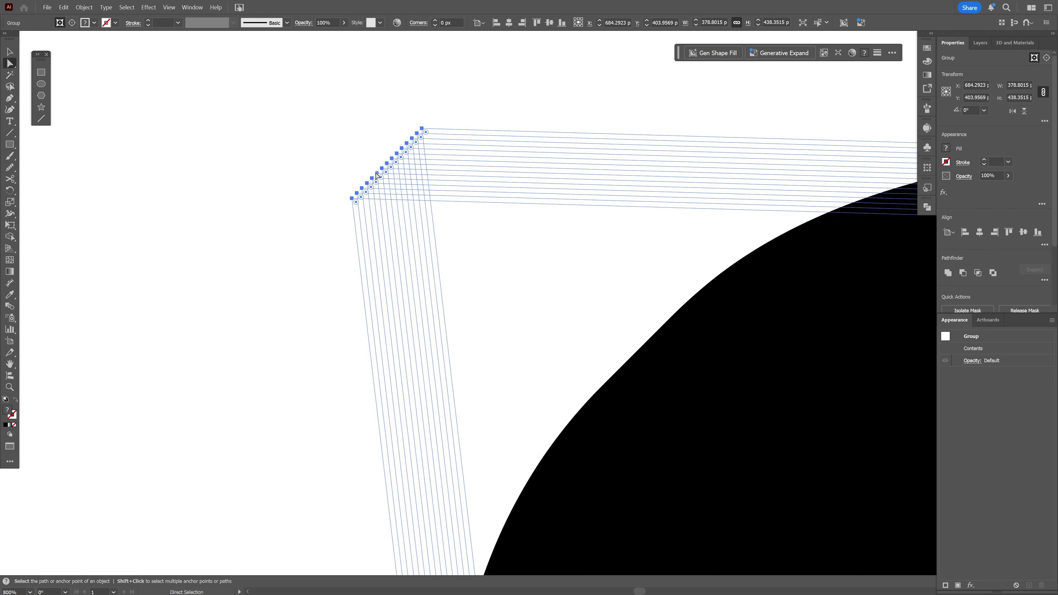
pyautogui.scroll(1, 348, 139)
pyautogui.moveTo(266, 72); pyautogui.dragTo(349, 136)
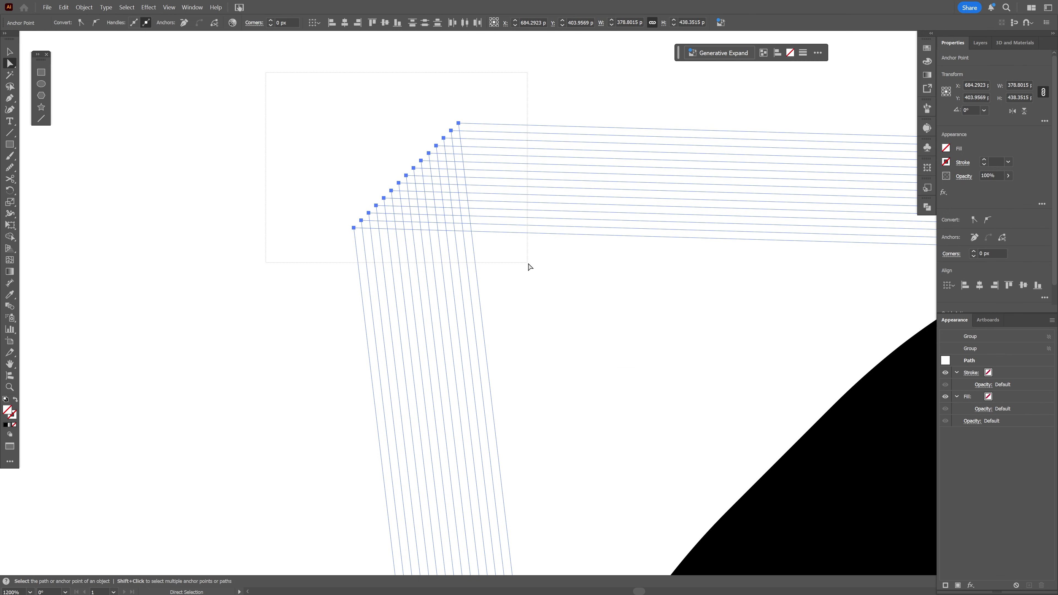
pyautogui.scroll(-6, 403, 154)
pyautogui.press('Delete')
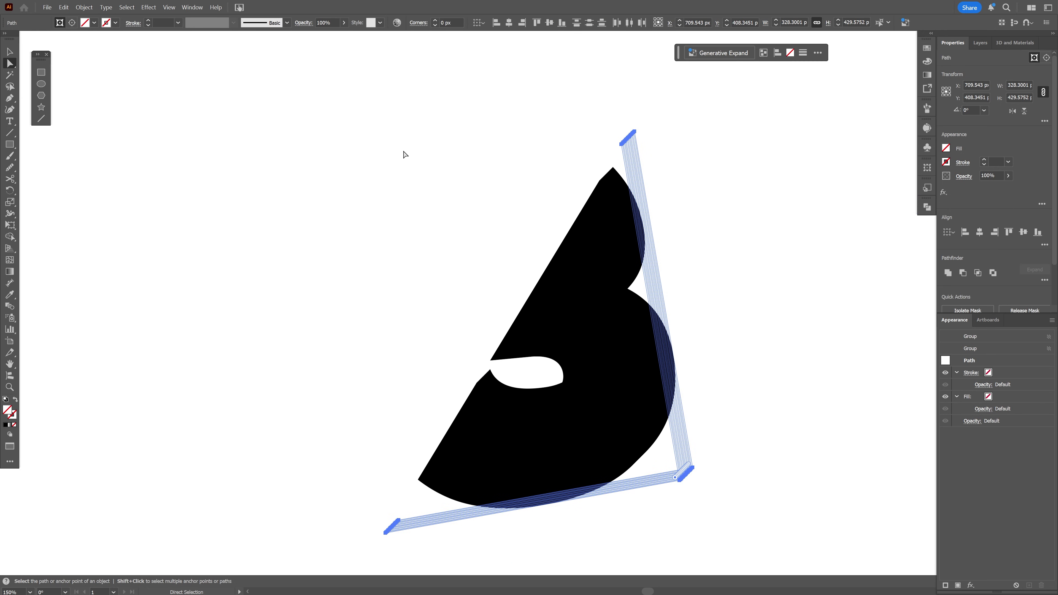
pyautogui.hotkey('ctrl', 'z')
pyautogui.press('v')
# - Select the stacked shapes of the expanded 3 and unite them into a single black path
pyautogui.click(462, 172)
pyautogui.scroll(1, 465, 191)
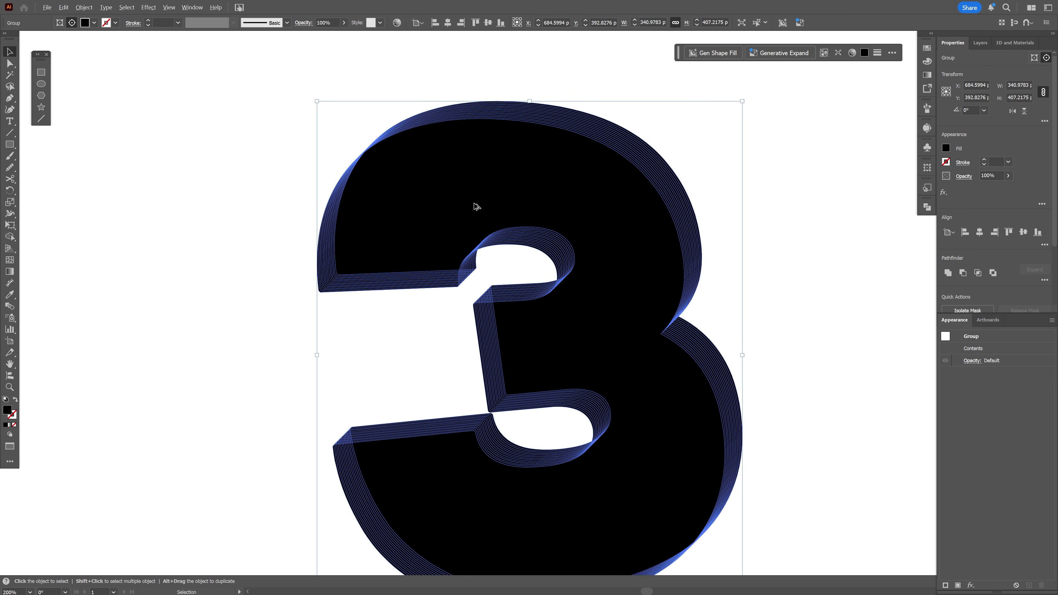
pyautogui.moveTo(474, 204); pyautogui.dragTo(456, 175)
pyautogui.scroll(-1, 453, 167)
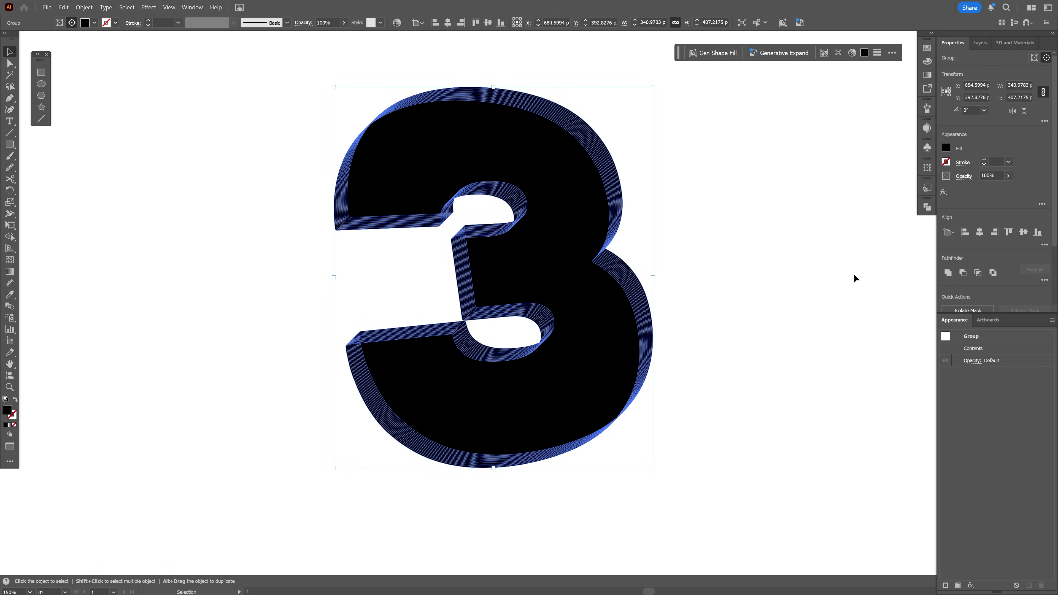
pyautogui.click(948, 273)
# - Move the unextruded rotated copy of the 3 from the pasteboard onto the artboard beside the united 3
pyautogui.hotkey('ctrl', '-')
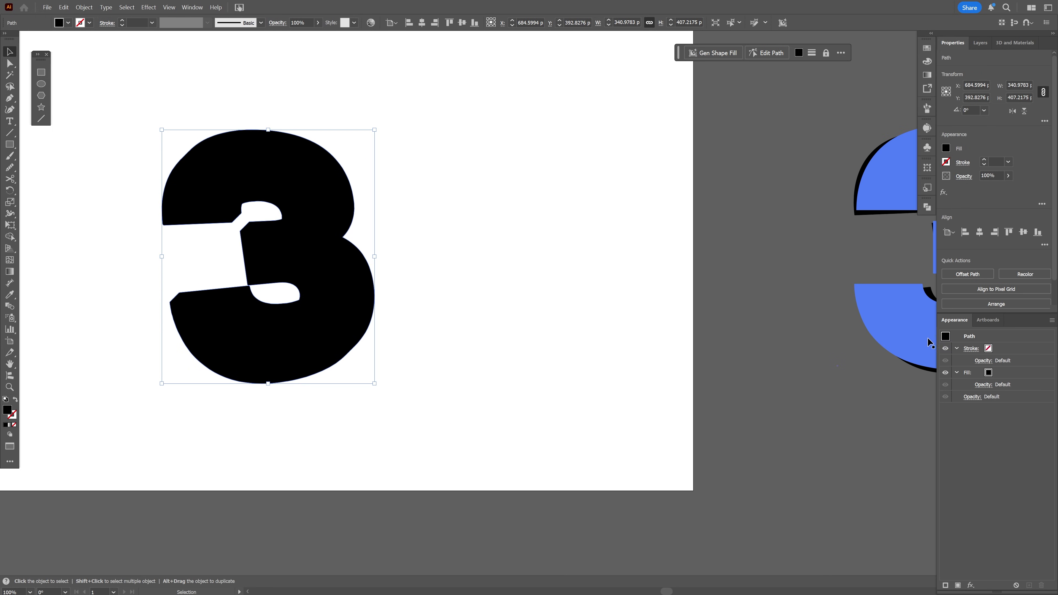
pyautogui.moveTo(900, 338); pyautogui.dragTo(477, 299)
pyautogui.moveTo(439, 244); pyautogui.dragTo(586, 270)
pyautogui.hotkey('ctrl', '+')
pyautogui.click(511, 82)
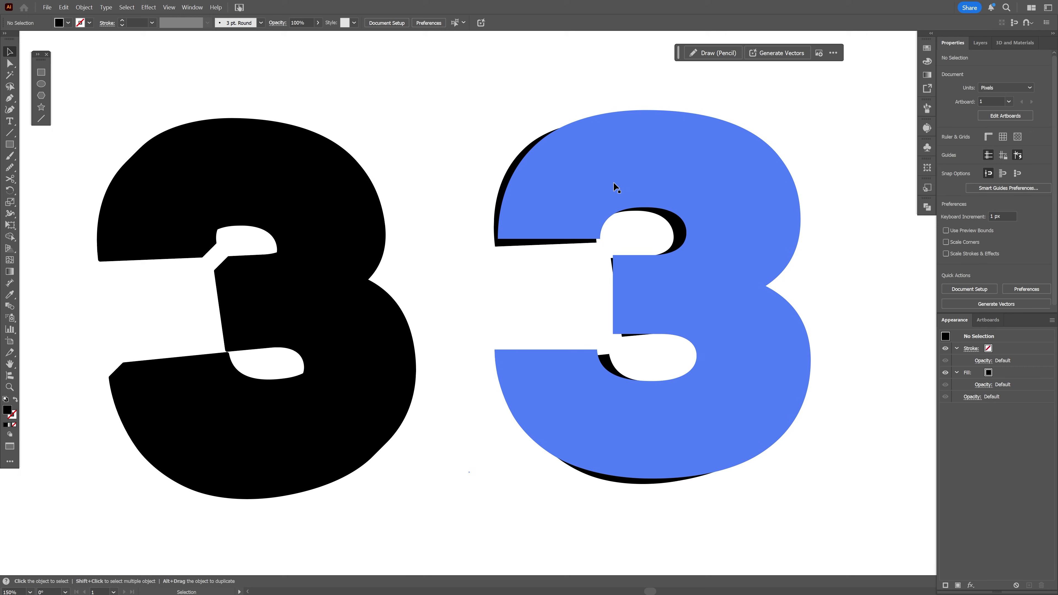
# - Expand the appearance of the rotated copy of the 3 and delete its leftover clipping path
pyautogui.click(615, 188)
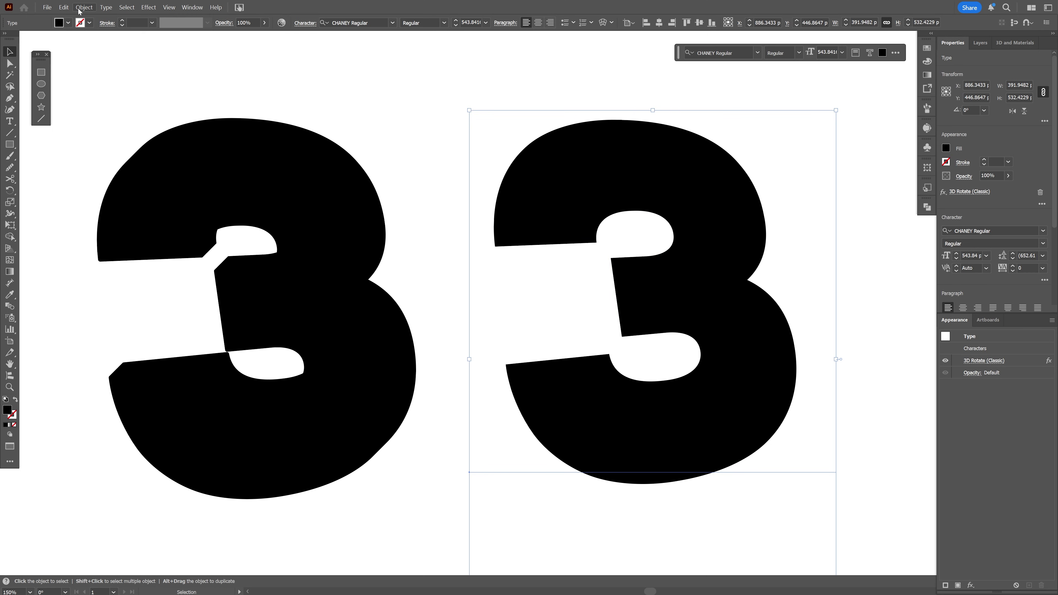
pyautogui.click(84, 7)
pyautogui.click(135, 151)
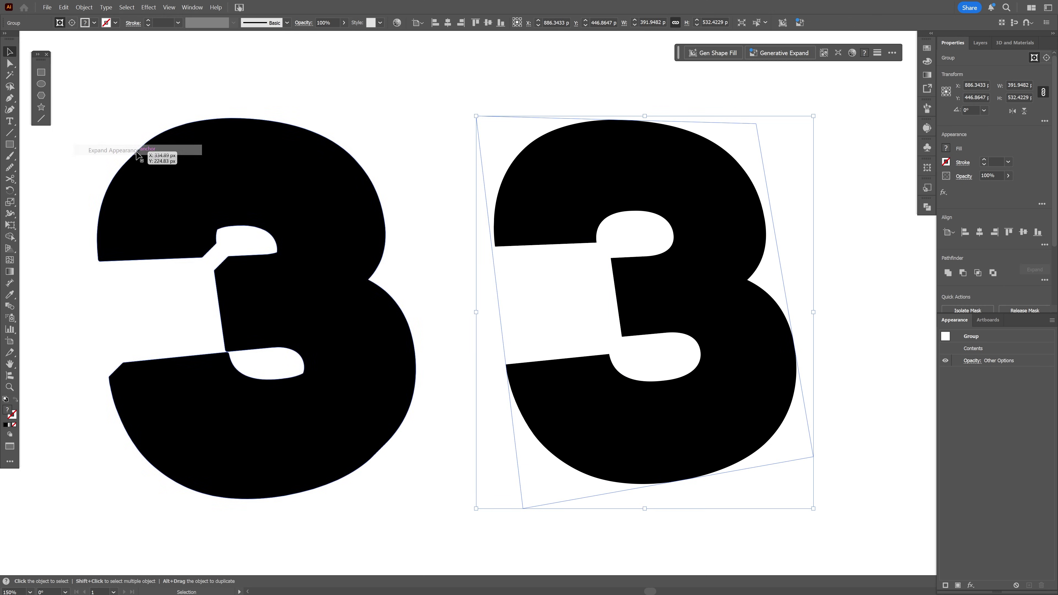
pyautogui.press('a')
pyautogui.moveTo(447, 101); pyautogui.dragTo(484, 125)
pyautogui.press('Delete')
pyautogui.press('Delete')
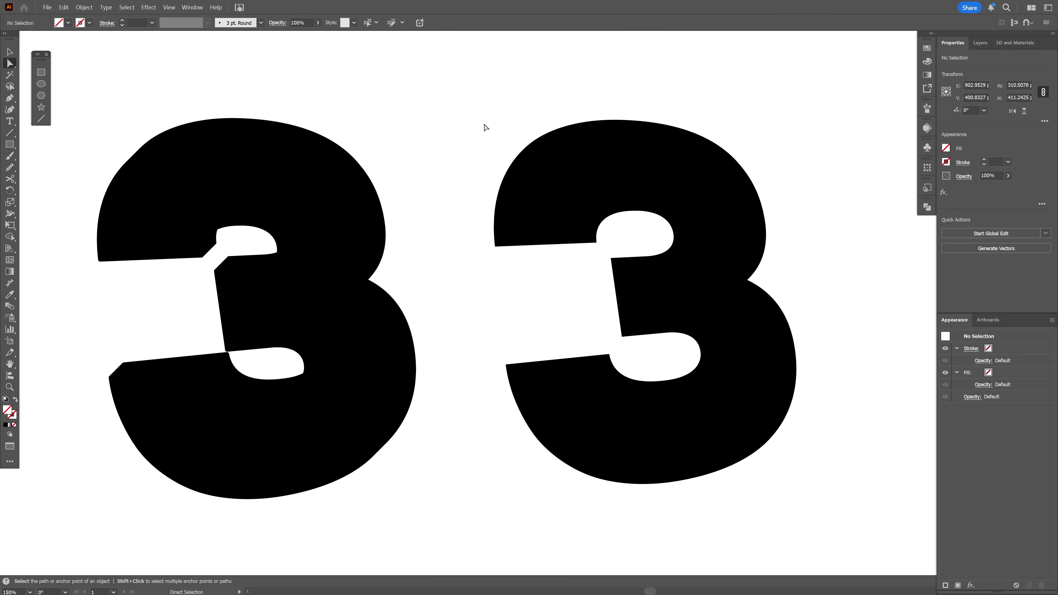
# - Unite the copy's shapes into a single path and position it over the front face of the extruded 3
pyautogui.press('v')
pyautogui.click(574, 176)
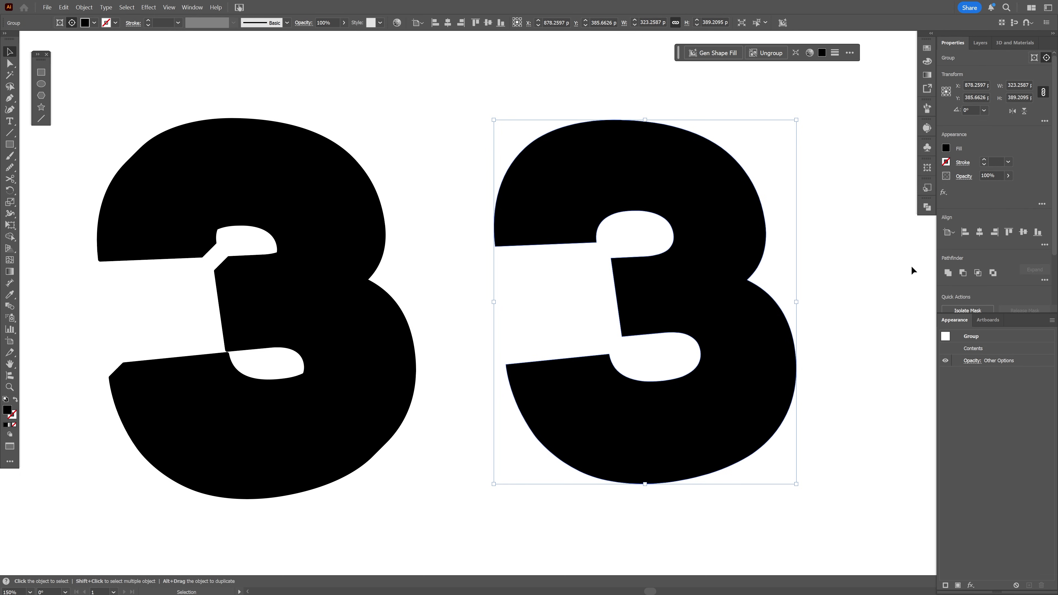
pyautogui.click(948, 274)
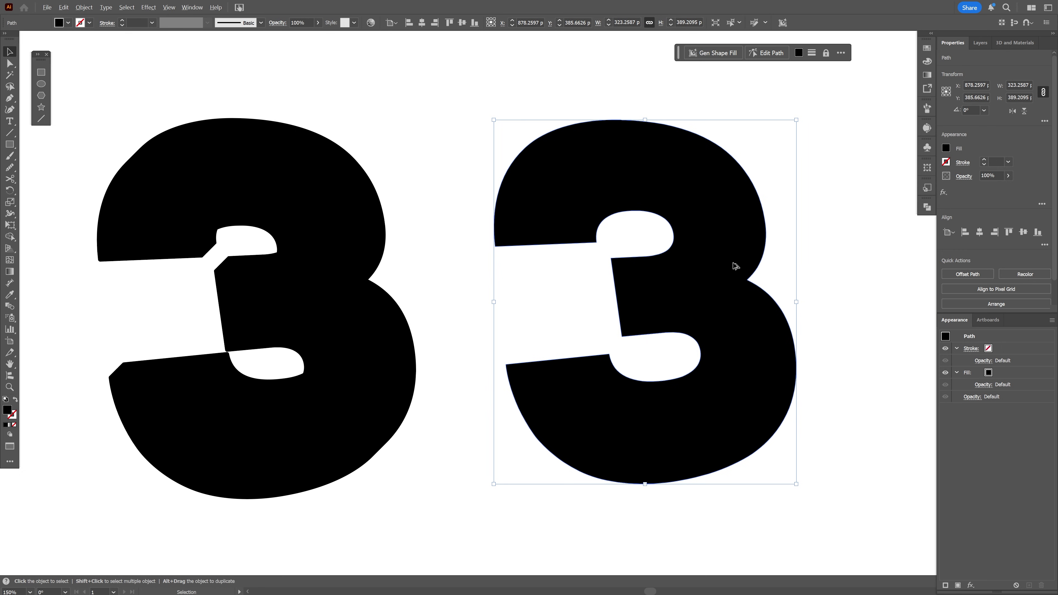
pyautogui.moveTo(729, 266); pyautogui.dragTo(353, 267)
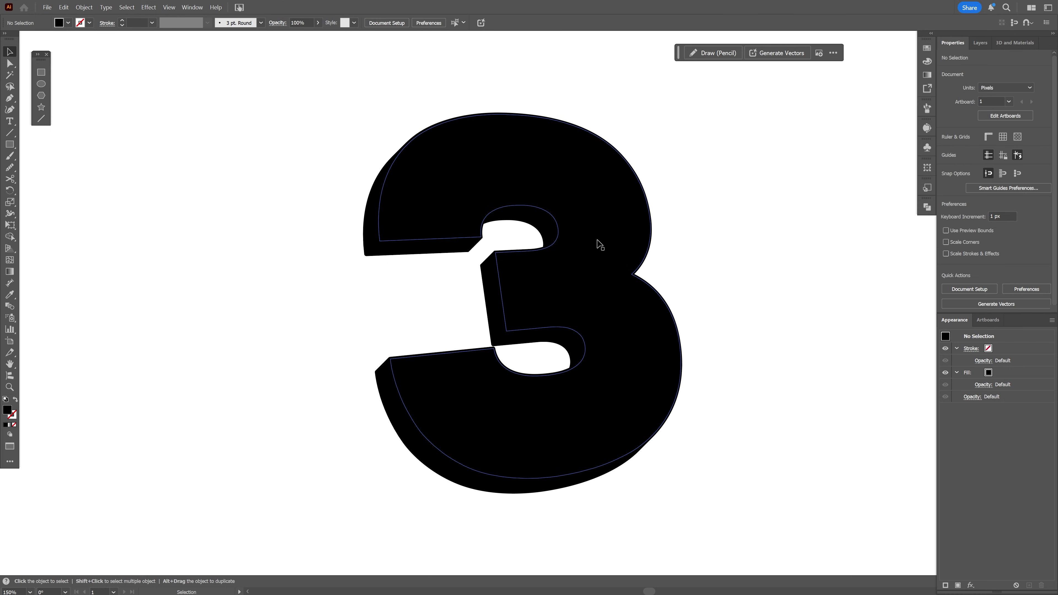
# - Fill the front 3 with an orange swatch, keeping it aligned over the black extruded shape
pyautogui.click(597, 241)
pyautogui.click(946, 149)
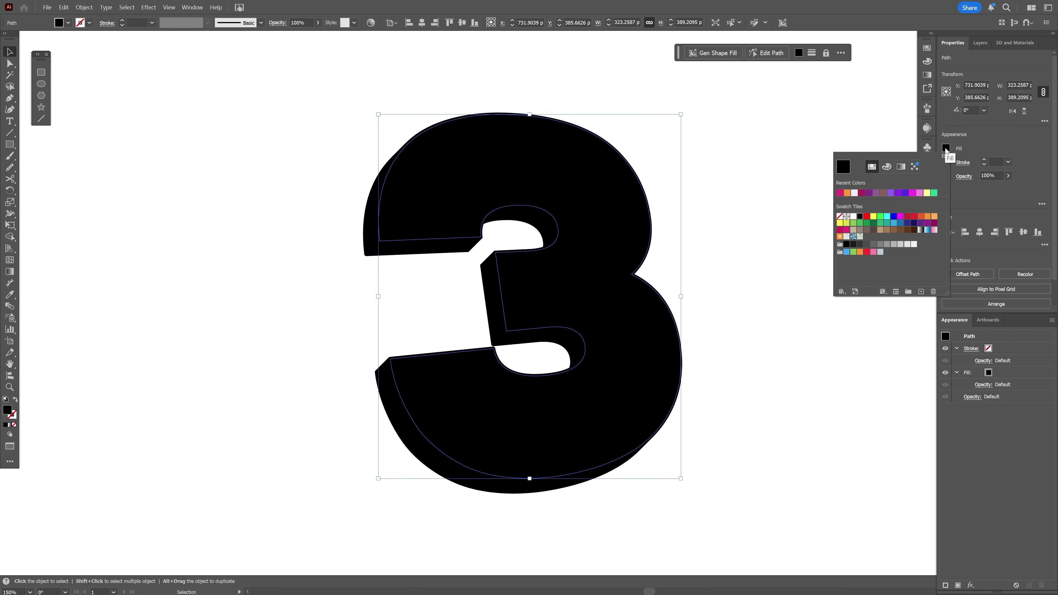
pyautogui.click(929, 217)
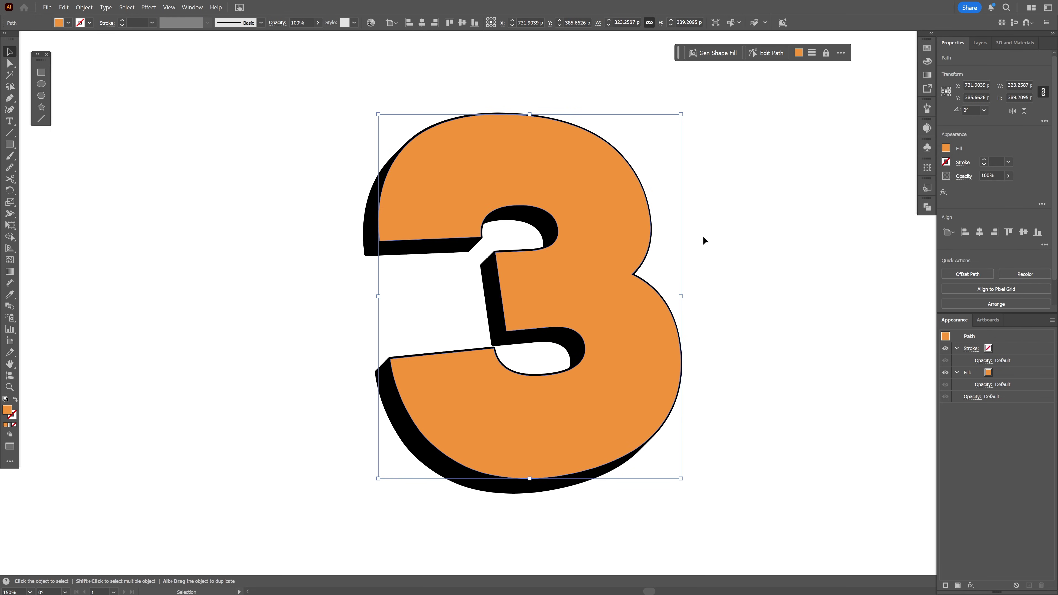
pyautogui.moveTo(617, 243); pyautogui.dragTo(636, 215)
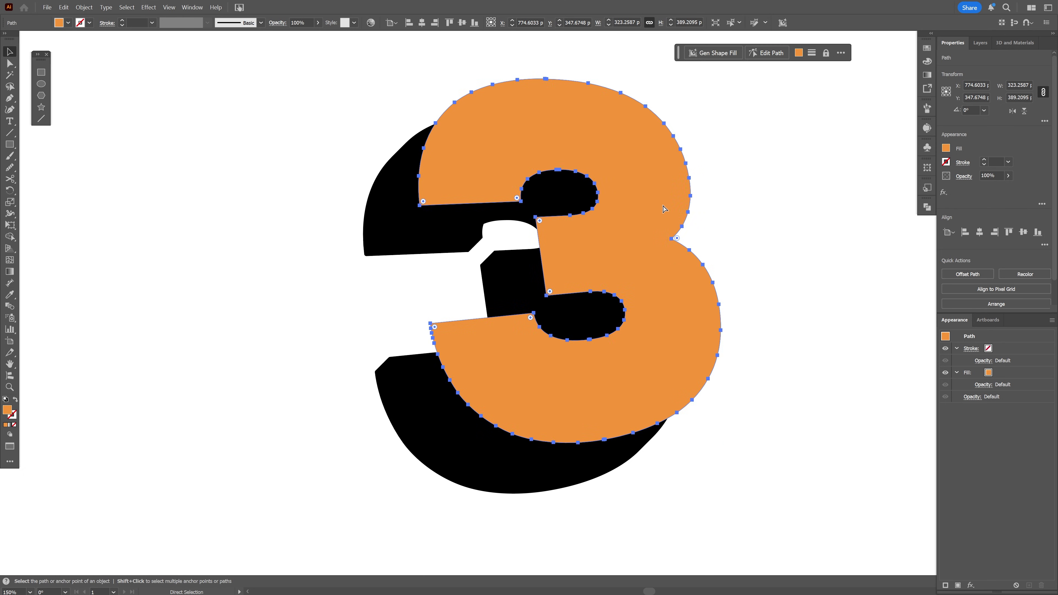
pyautogui.hotkey('ctrl', 'z')
# - Paste a duplicate of the orange 3 directly in front of the original
pyautogui.press('a')
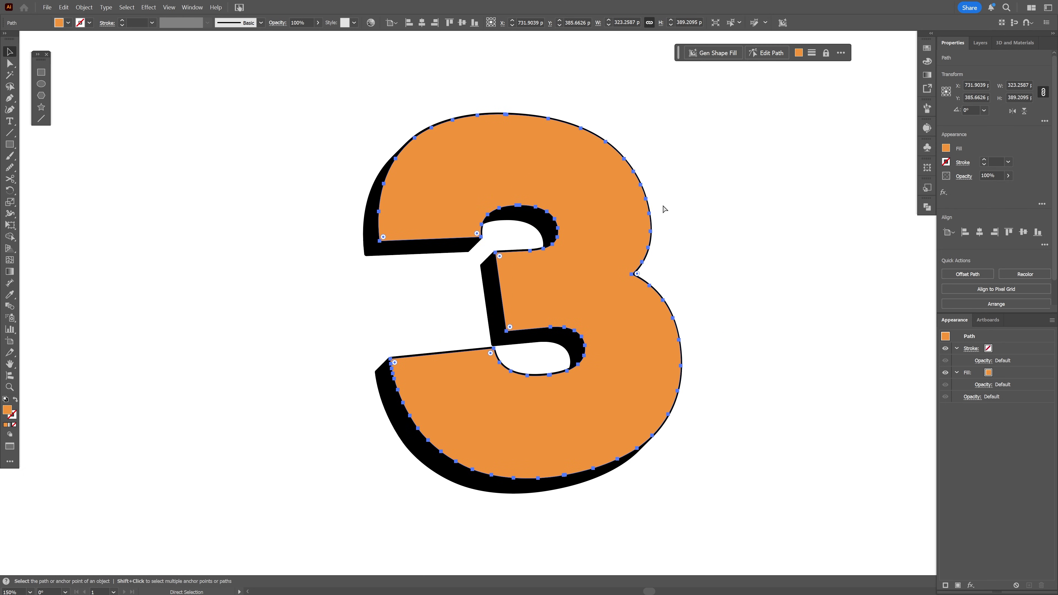
pyautogui.press('v')
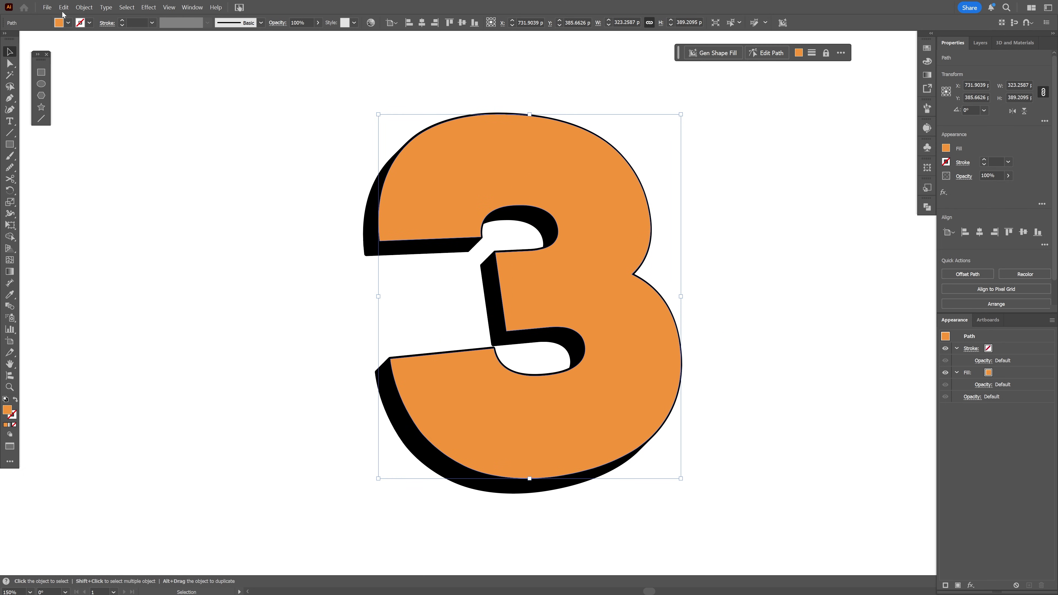
pyautogui.click(64, 8)
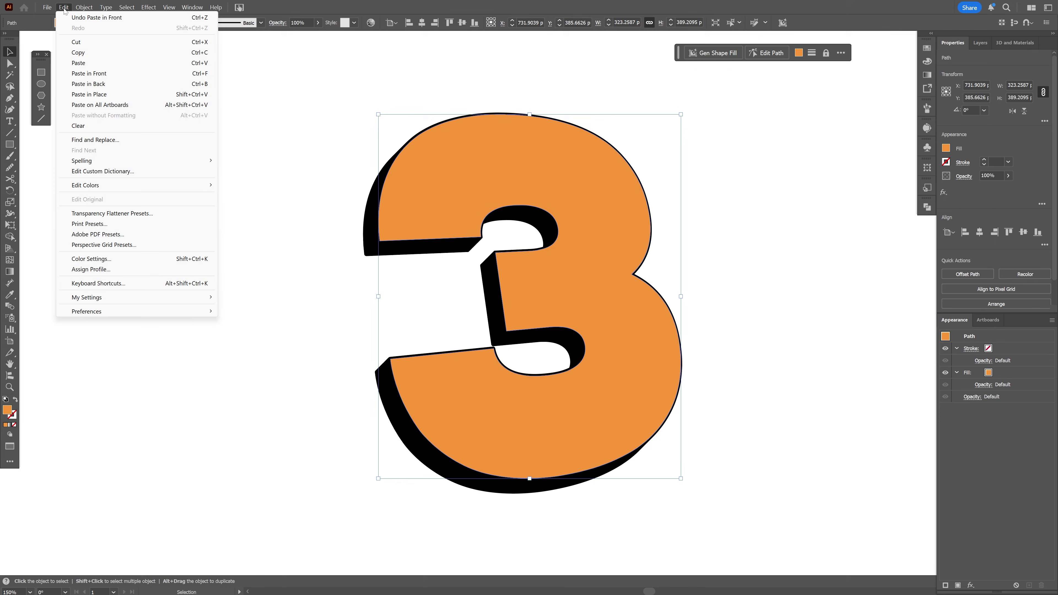
pyautogui.click(91, 74)
pyautogui.moveTo(487, 177)
pyautogui.mouseDown()
pyautogui.moveTo(496, 166)
pyautogui.moveTo(641, 144)
pyautogui.mouseUp()
pyautogui.hotkey('ctrl', 'z')
pyautogui.press('a')
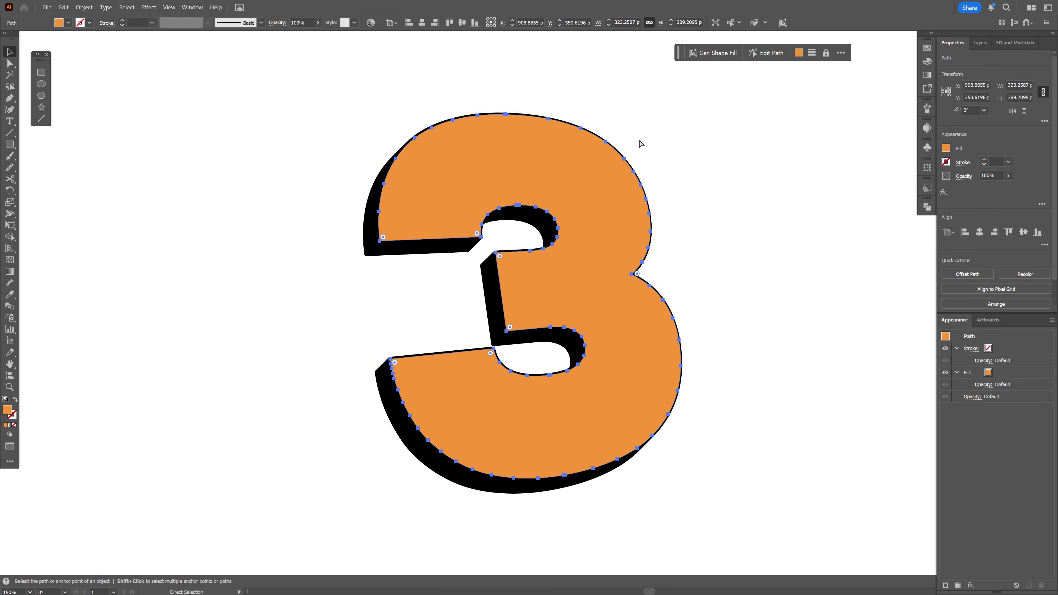
pyautogui.press('v')
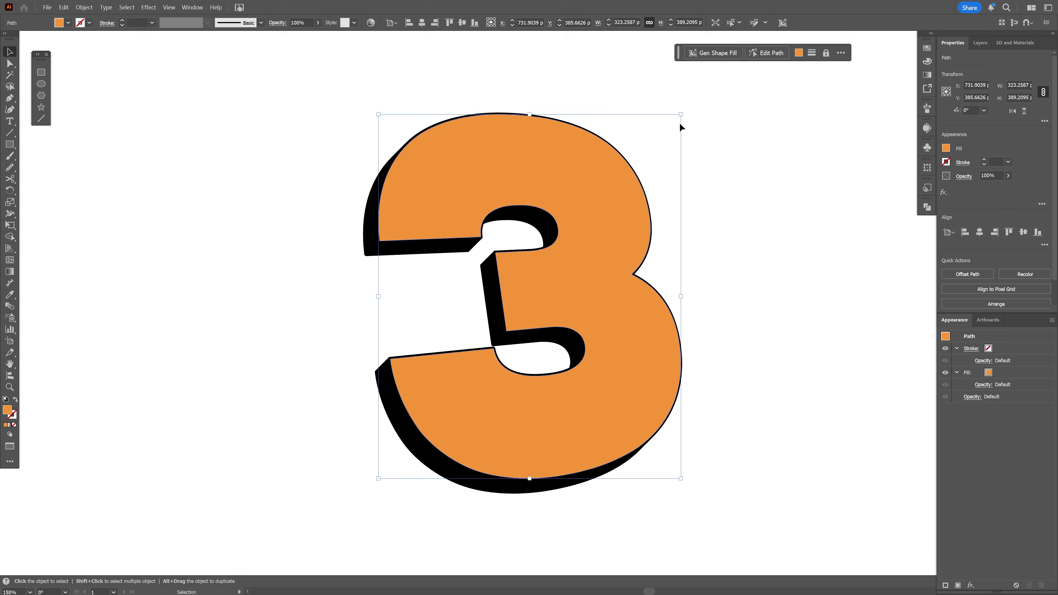
# - Select the orange duplicate with the black 3 and cut the face area out of the black shape using Shape Builder
pyautogui.keyDown('shift'); pyautogui.click(457, 248); pyautogui.keyUp('shift')
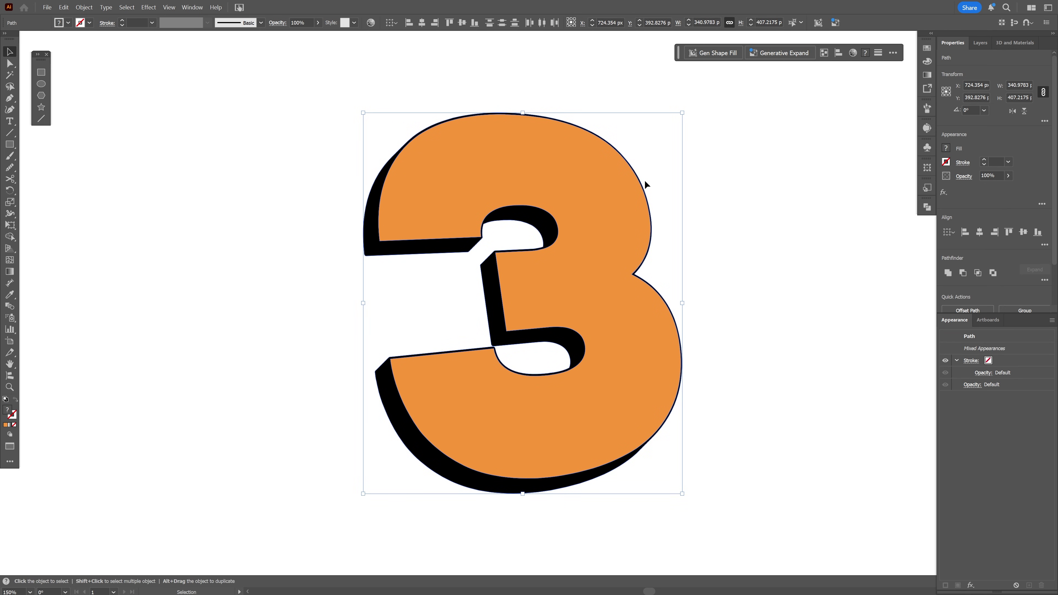
pyautogui.hotkey('shift', 'm')
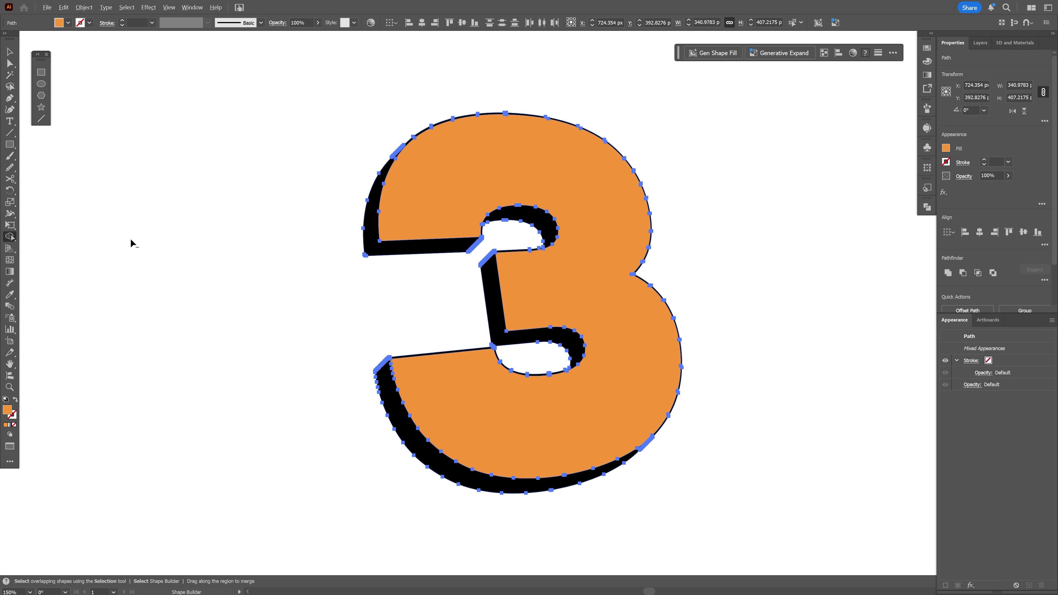
pyautogui.click(490, 170)
pyautogui.press('v')
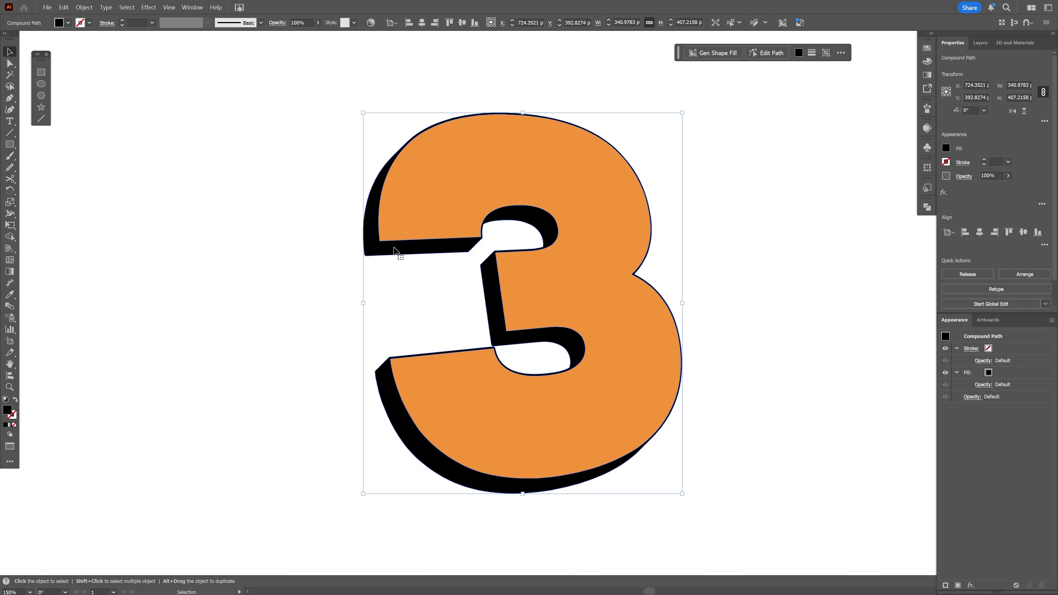
pyautogui.moveTo(394, 250); pyautogui.dragTo(147, 250)
pyautogui.click(215, 205)
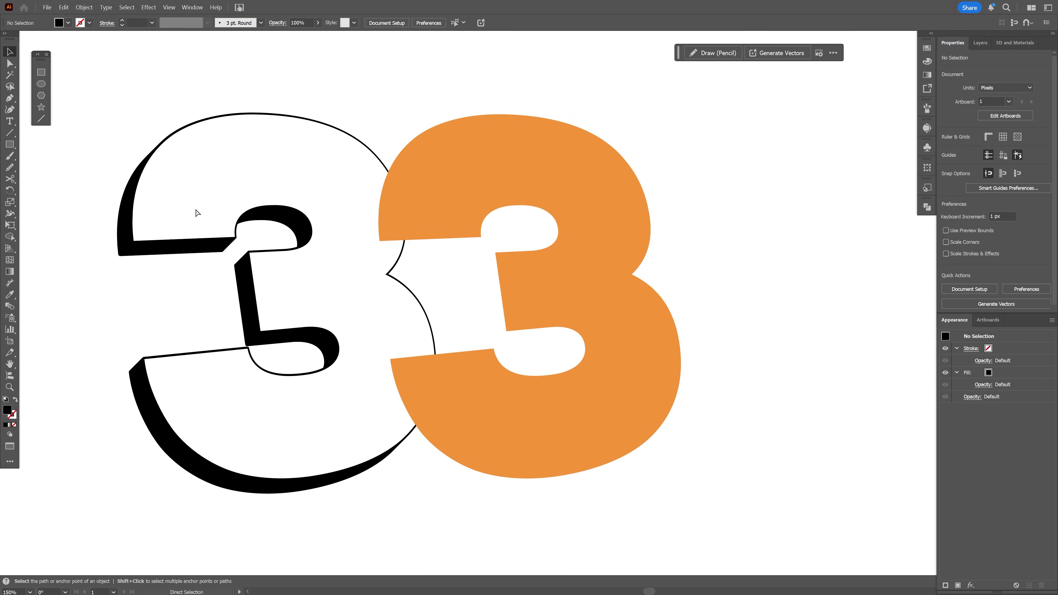
pyautogui.hotkey('ctrl', 'z')
# - Fill the black extrusion shape behind the orange face with a magenta swatch
pyautogui.click(947, 150)
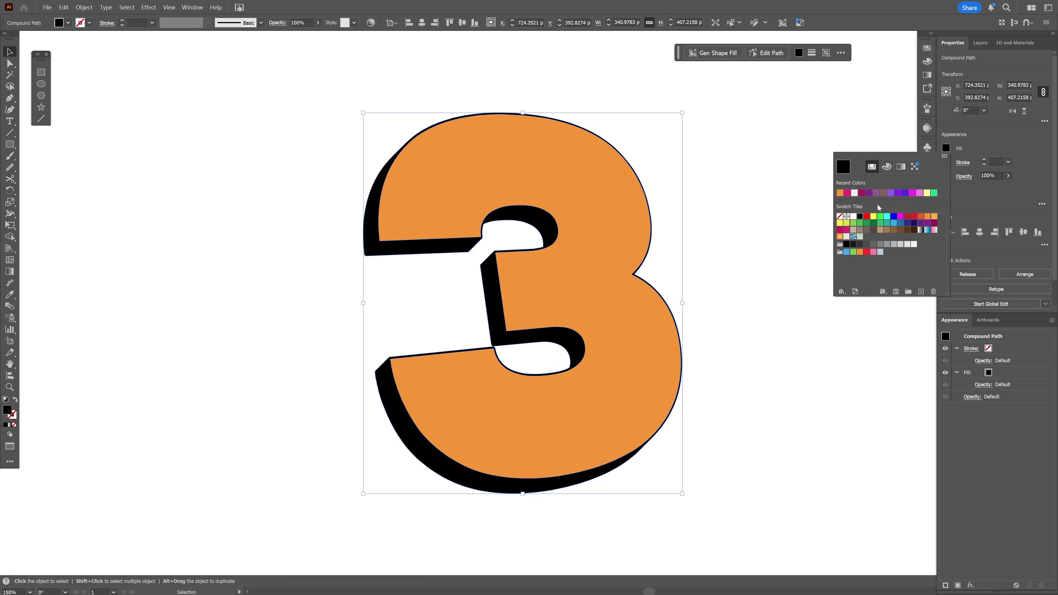
pyautogui.click(846, 231)
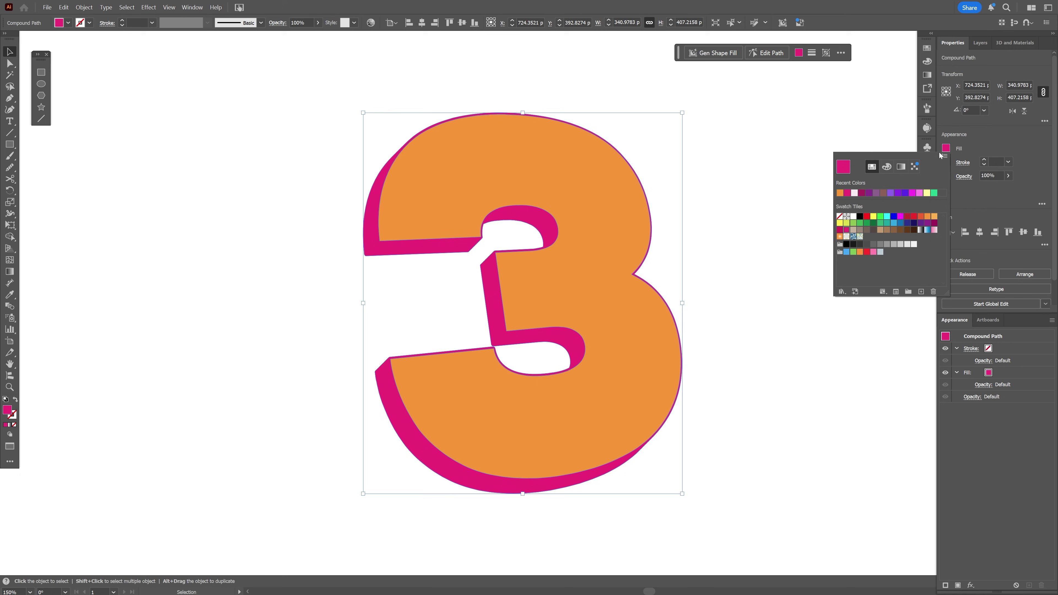
pyautogui.click(950, 150)
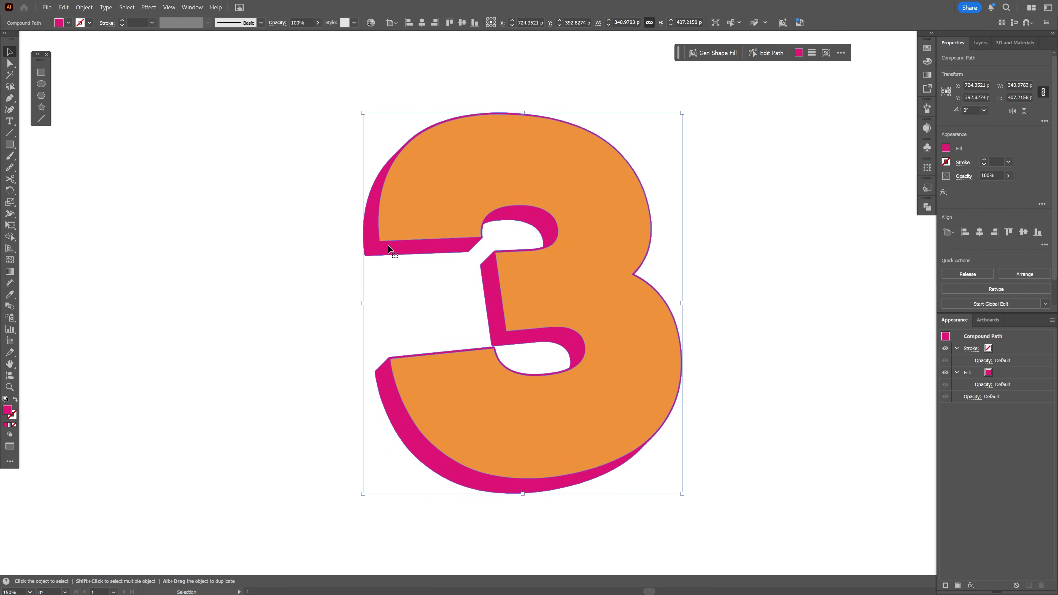
pyautogui.press('a')
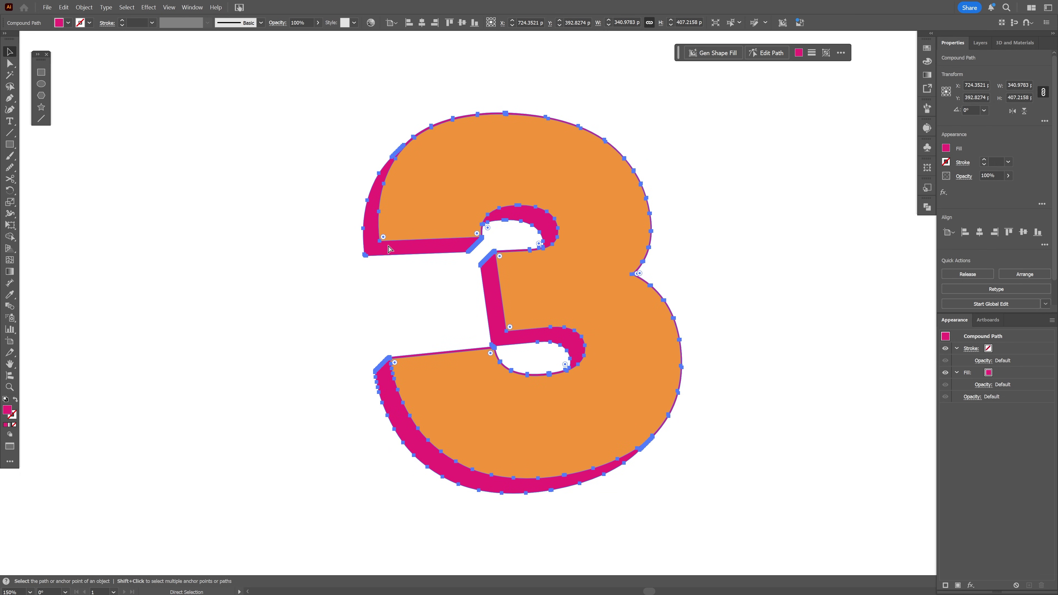
pyautogui.moveTo(388, 250); pyautogui.dragTo(306, 223)
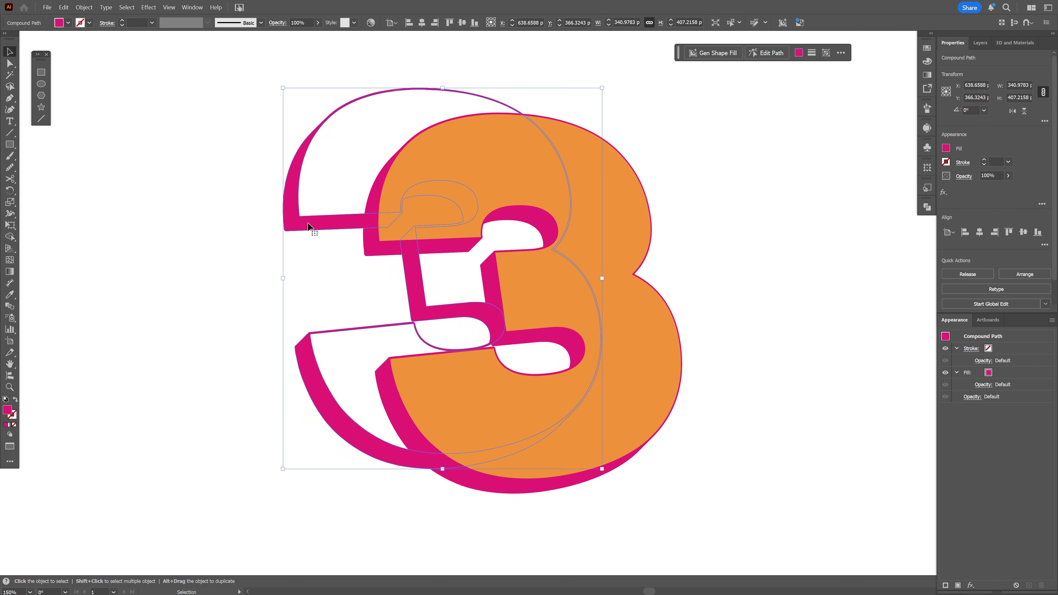
pyautogui.hotkey('ctrl', 'z')
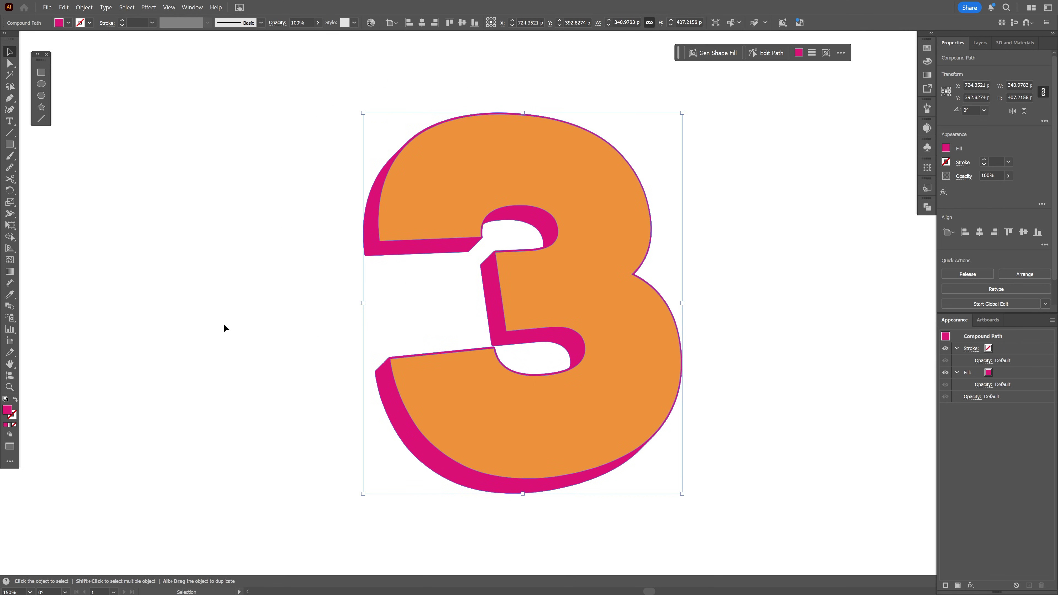
# - Darken the extrusion's fill to a deep magenta, #af145e
pyautogui.doubleClick(9, 411)
pyautogui.moveTo(847, 236); pyautogui.dragTo(845, 256)
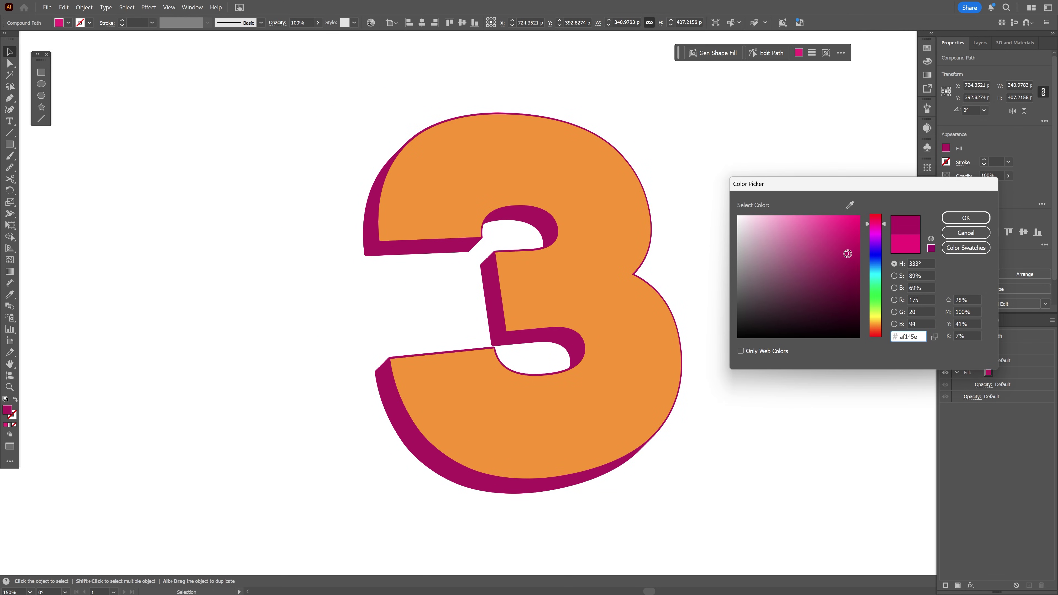
pyautogui.click(955, 221)
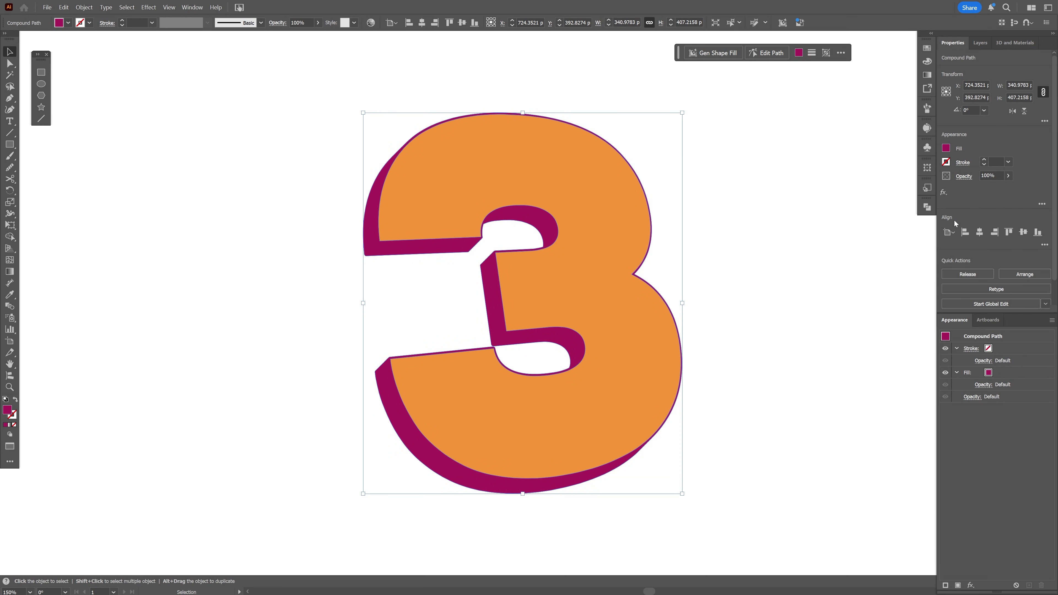
# - Set up the Eraser tool with a fixed 8 pt size while the magenta extrusion stays selected
pyautogui.hotkey('ctrl', '=')
pyautogui.click(10, 179)
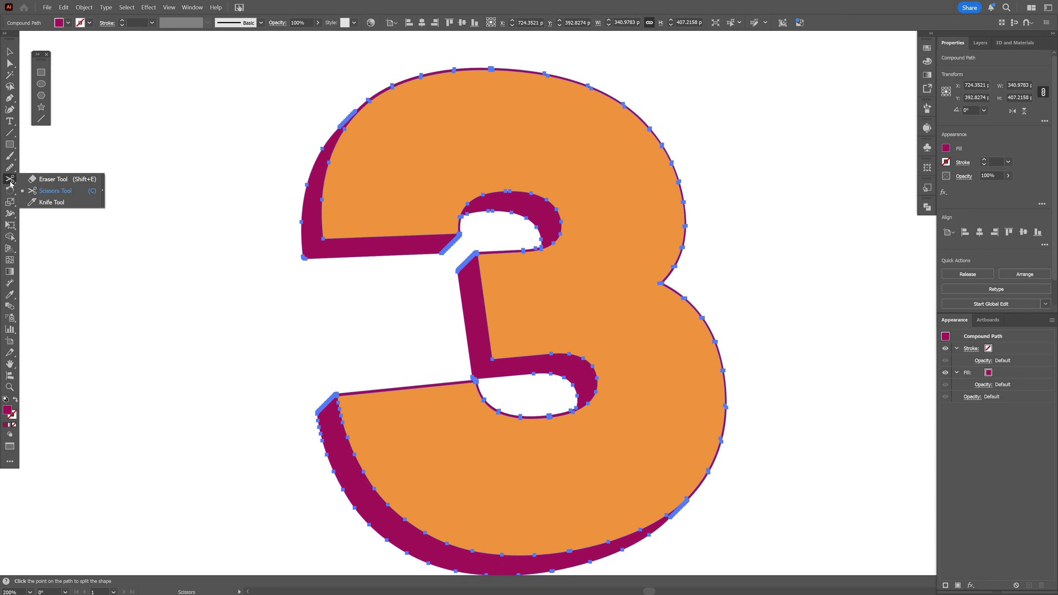
pyautogui.click(85, 183)
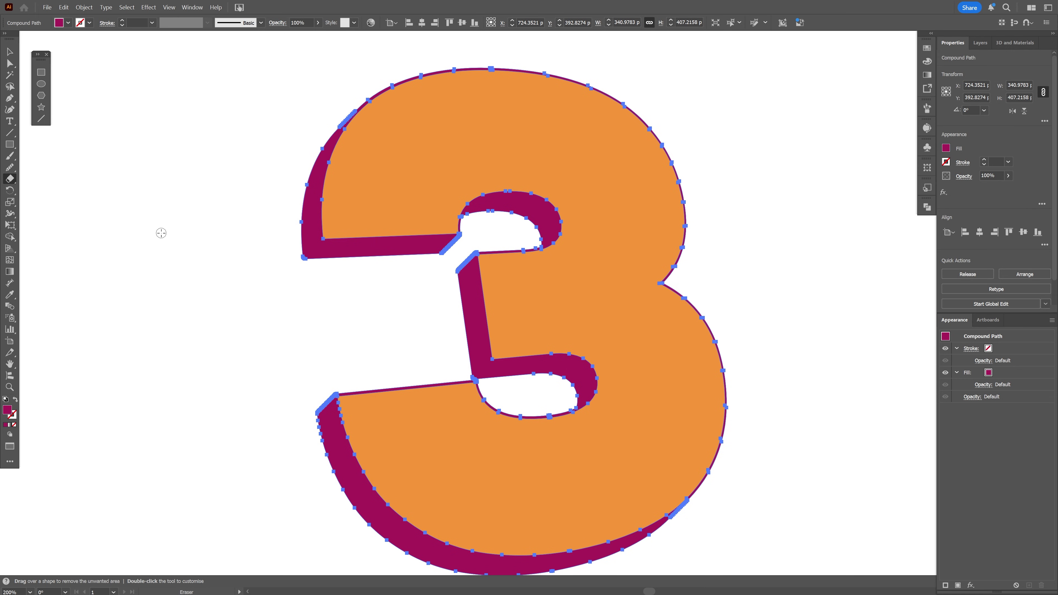
pyautogui.doubleClick(12, 183)
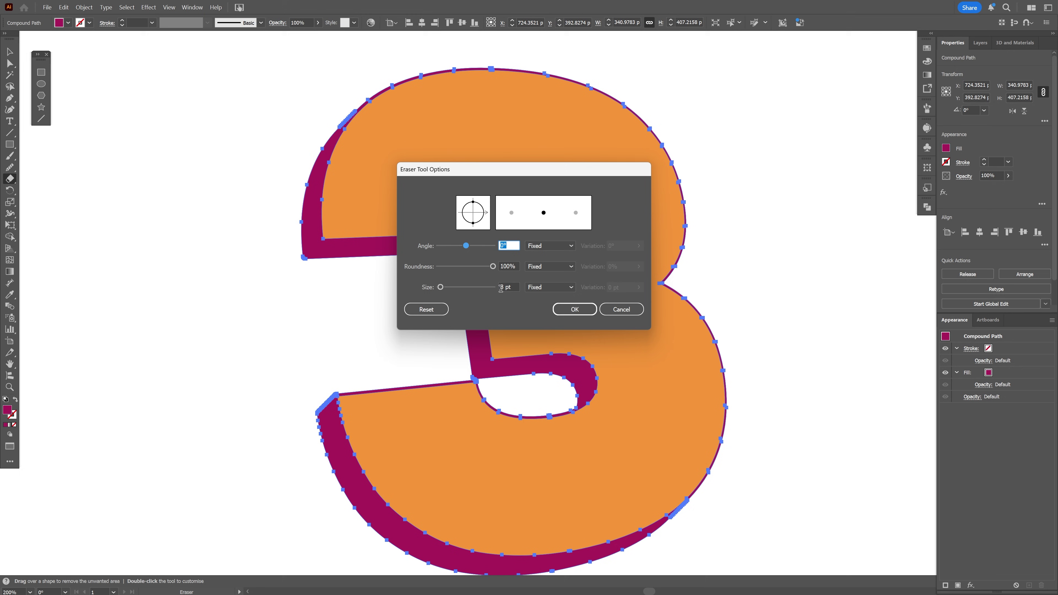
pyautogui.click(510, 287)
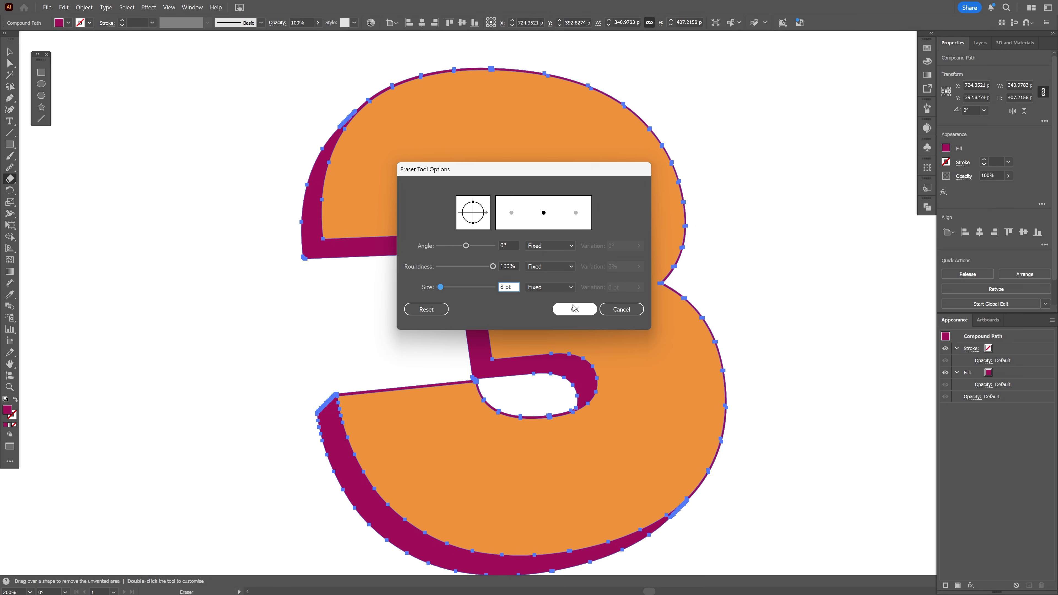
pyautogui.click(558, 307)
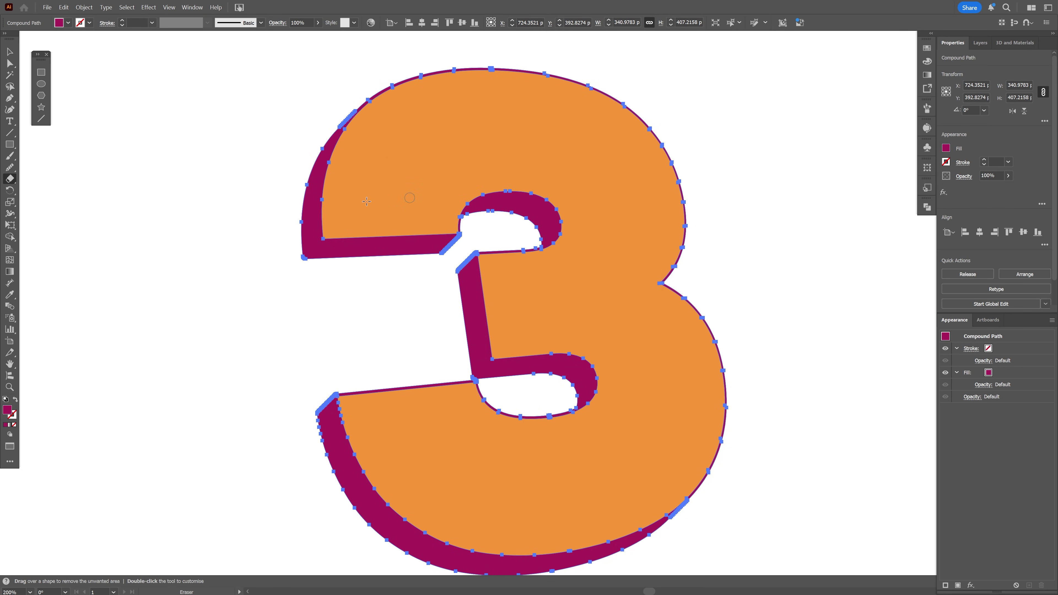
# - Erase slanted stripes and the inner end portion from the dark magenta extrusion beneath the upper arm of the 3
pyautogui.scroll(2, 400, 275)
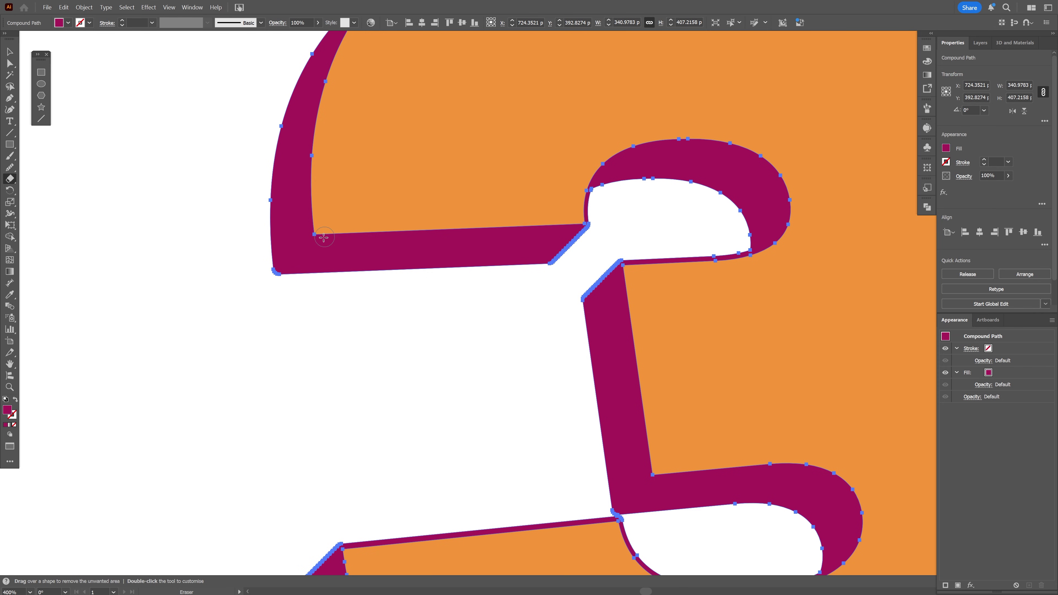
pyautogui.moveTo(332, 224)
pyautogui.mouseDown()
pyautogui.moveTo(266, 304)
pyautogui.moveTo(318, 246)
pyautogui.moveTo(280, 288)
pyautogui.mouseUp()
pyautogui.moveTo(370, 264); pyautogui.dragTo(342, 280)
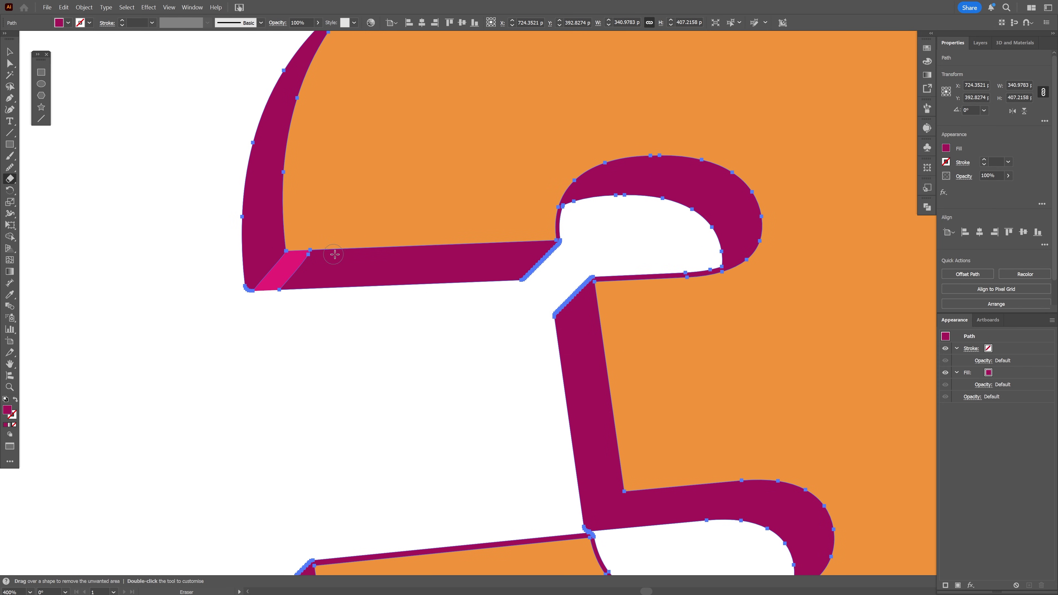
pyautogui.moveTo(355, 239); pyautogui.dragTo(298, 305)
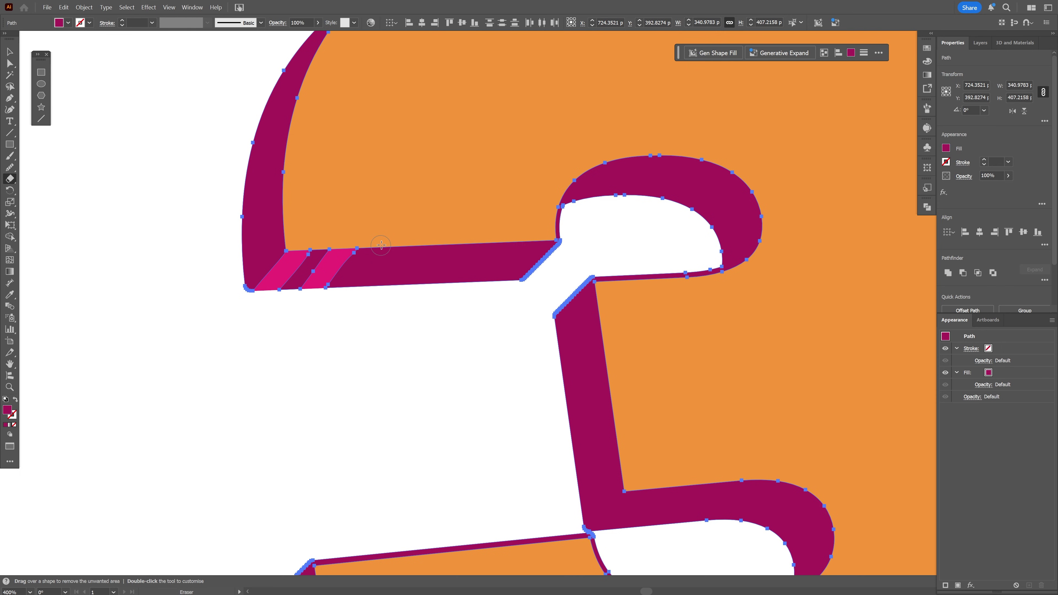
pyautogui.moveTo(381, 245)
pyautogui.mouseDown()
pyautogui.moveTo(338, 321)
pyautogui.moveTo(367, 268)
pyautogui.moveTo(338, 311)
pyautogui.mouseUp()
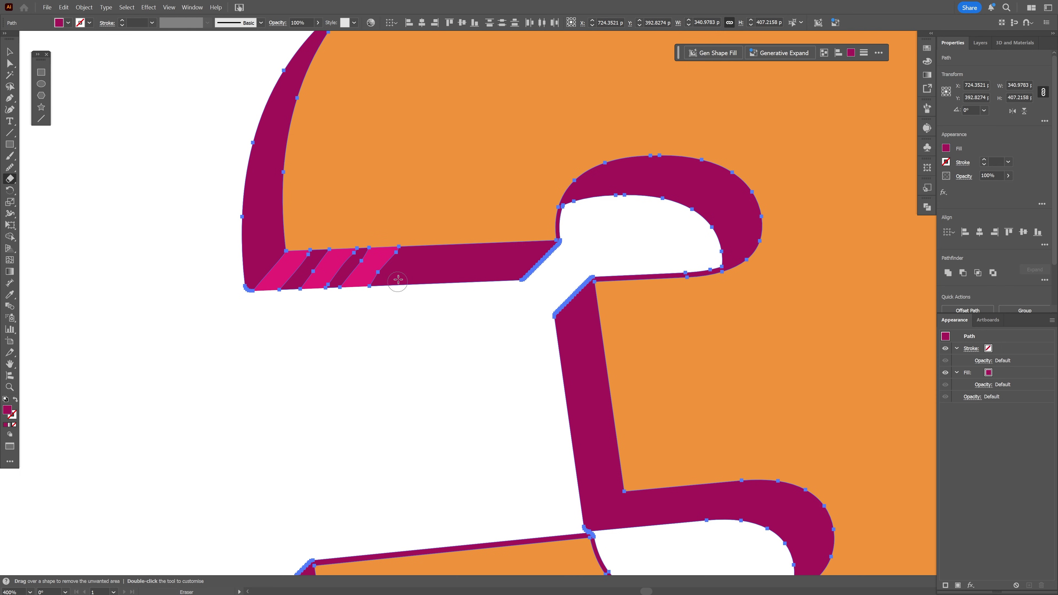
pyautogui.moveTo(398, 279)
pyautogui.mouseDown()
pyautogui.moveTo(401, 241)
pyautogui.moveTo(483, 238)
pyautogui.moveTo(442, 231)
pyautogui.moveTo(542, 242)
pyautogui.mouseUp()
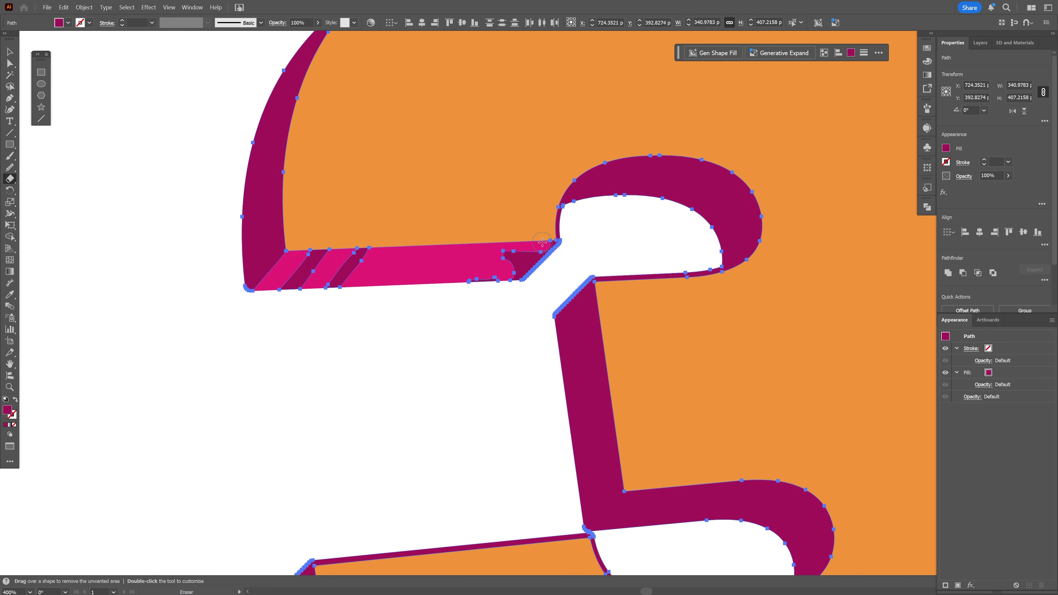
# - Erase slanted highlight areas from the dark extrusion along the upper inner curve, middle notch, lower inner curve and lower outer side
pyautogui.moveTo(602, 184)
pyautogui.mouseDown()
pyautogui.moveTo(566, 236)
pyautogui.moveTo(575, 251)
pyautogui.mouseUp()
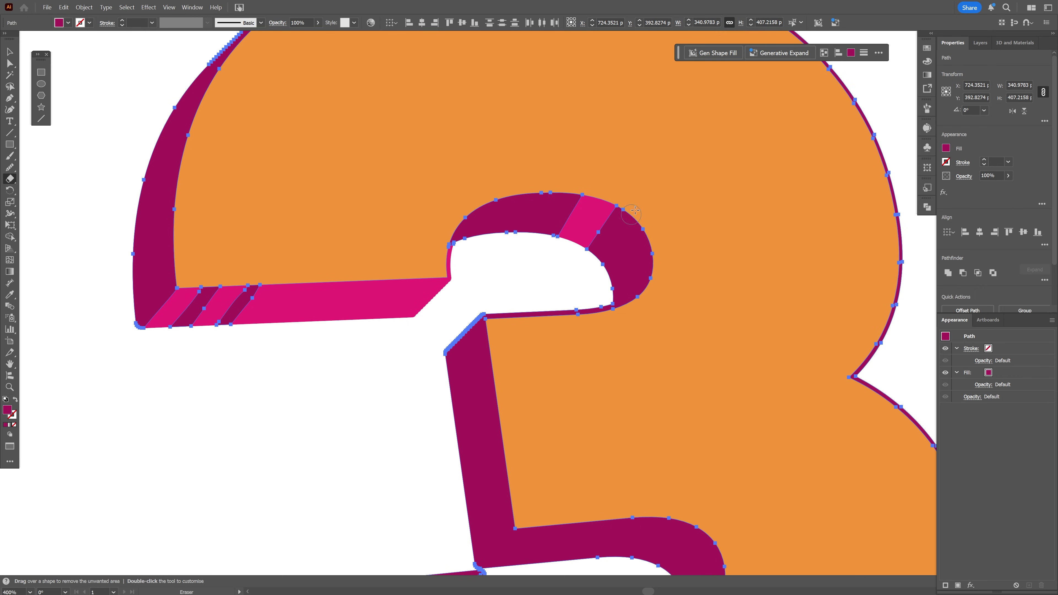
pyautogui.moveTo(646, 221)
pyautogui.mouseDown()
pyautogui.moveTo(647, 258)
pyautogui.moveTo(631, 300)
pyautogui.moveTo(600, 297)
pyautogui.mouseUp()
pyautogui.moveTo(646, 238)
pyautogui.mouseDown()
pyautogui.moveTo(634, 297)
pyautogui.moveTo(537, 316)
pyautogui.mouseUp()
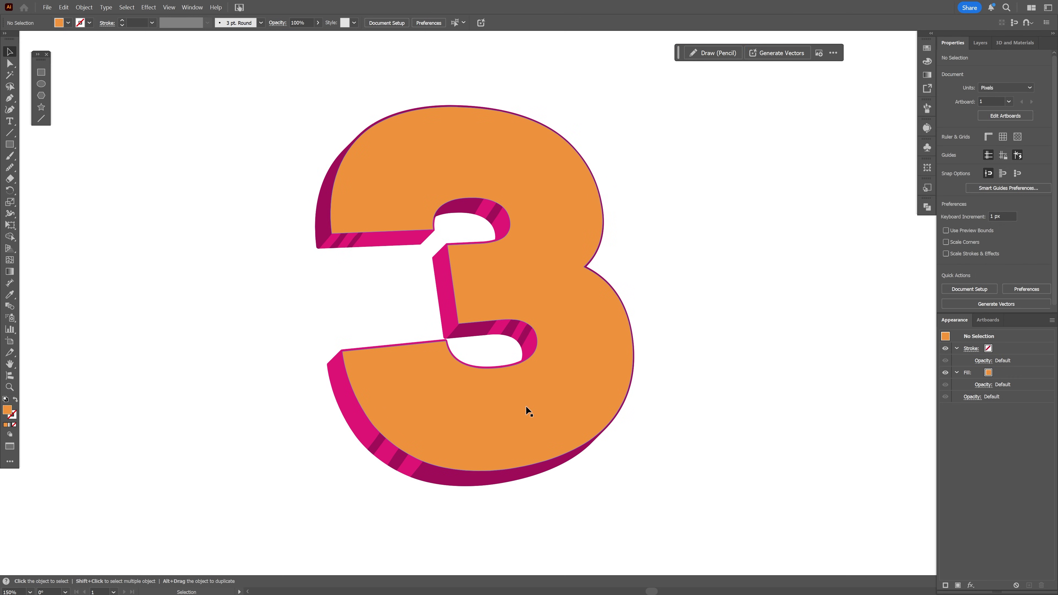
# - Try moving the orange front face away from the extrusion and undo the move
pyautogui.click(526, 406)
pyautogui.moveTo(564, 395); pyautogui.dragTo(621, 349)
pyautogui.hotkey('ctrl', 'z')
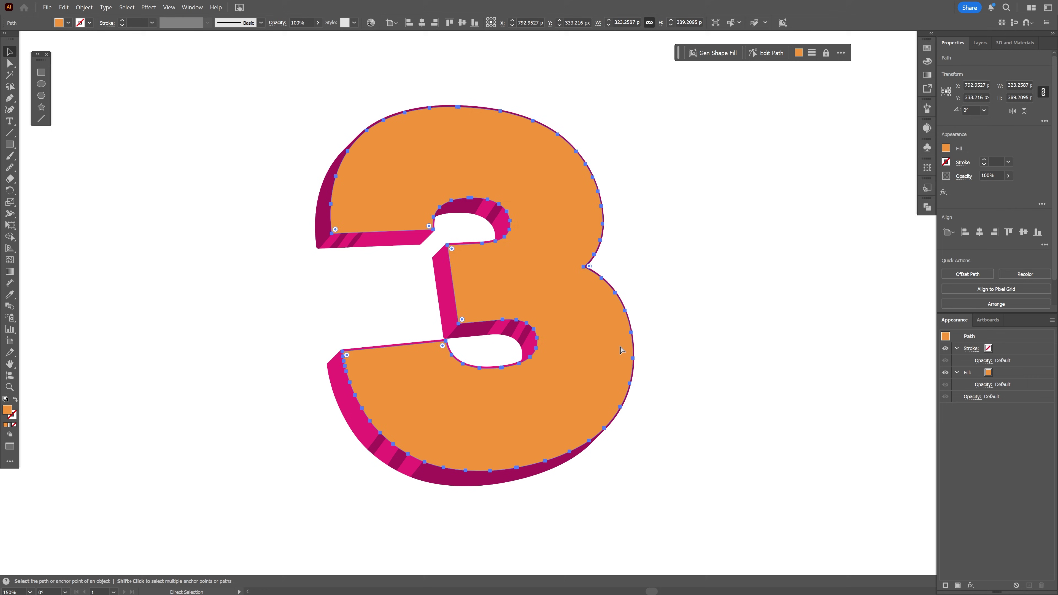
# - Outline the orange front face with a 3 pt black stroke that has round corner joins
pyautogui.press('v')
pyautogui.click(945, 162)
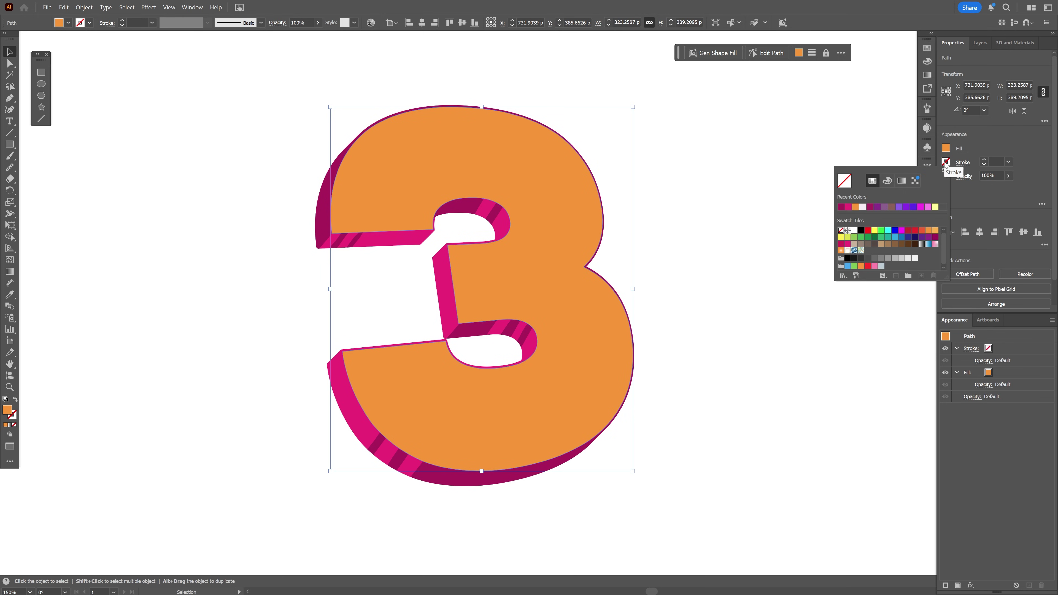
pyautogui.click(860, 231)
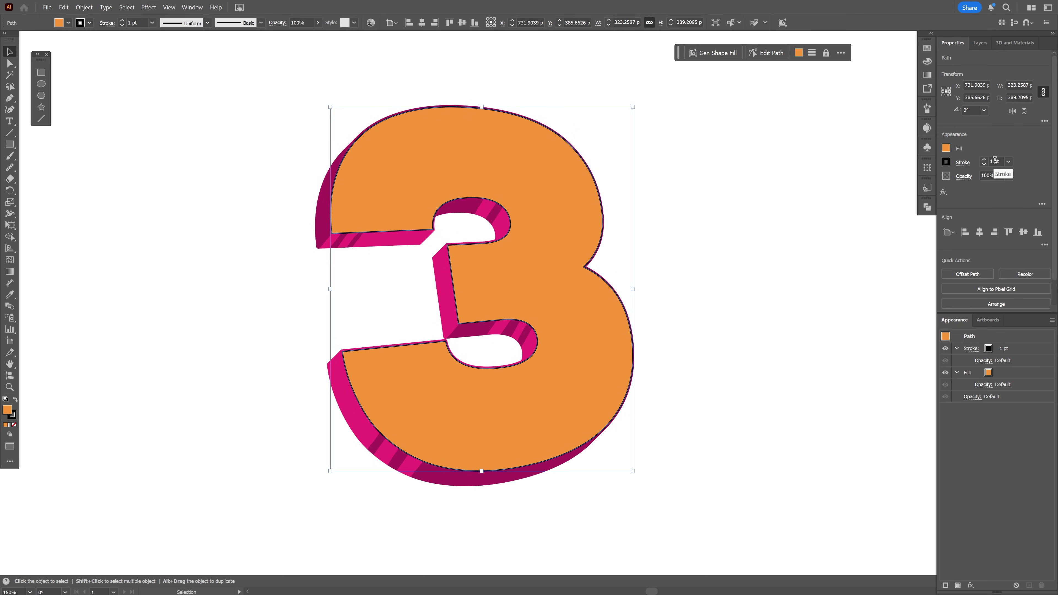
pyautogui.scroll(2, 995, 160)
pyautogui.click(962, 162)
pyautogui.click(917, 173)
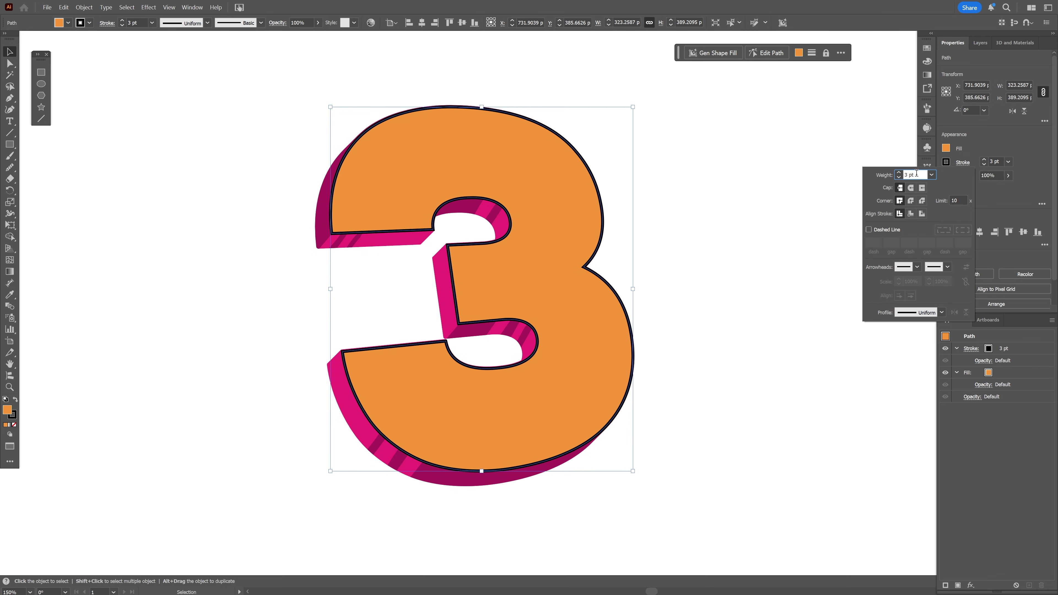
pyautogui.click(911, 201)
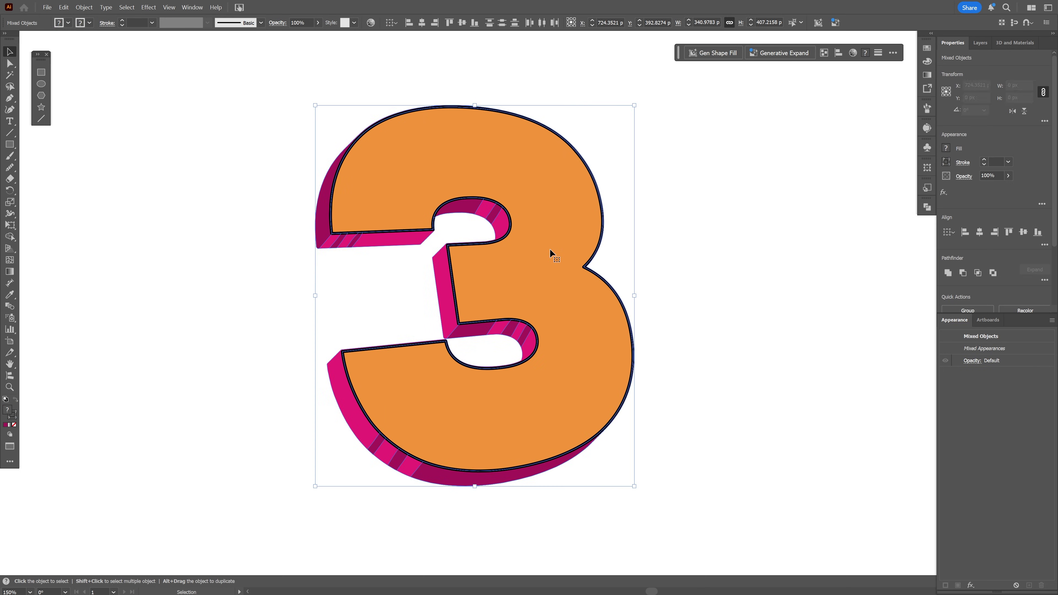
# - Move the whole 3 aside and draw a small black circle about 37 px wide in the empty space beside it
pyautogui.moveTo(550, 253); pyautogui.dragTo(291, 239)
pyautogui.click(82, 88)
pyautogui.click(41, 83)
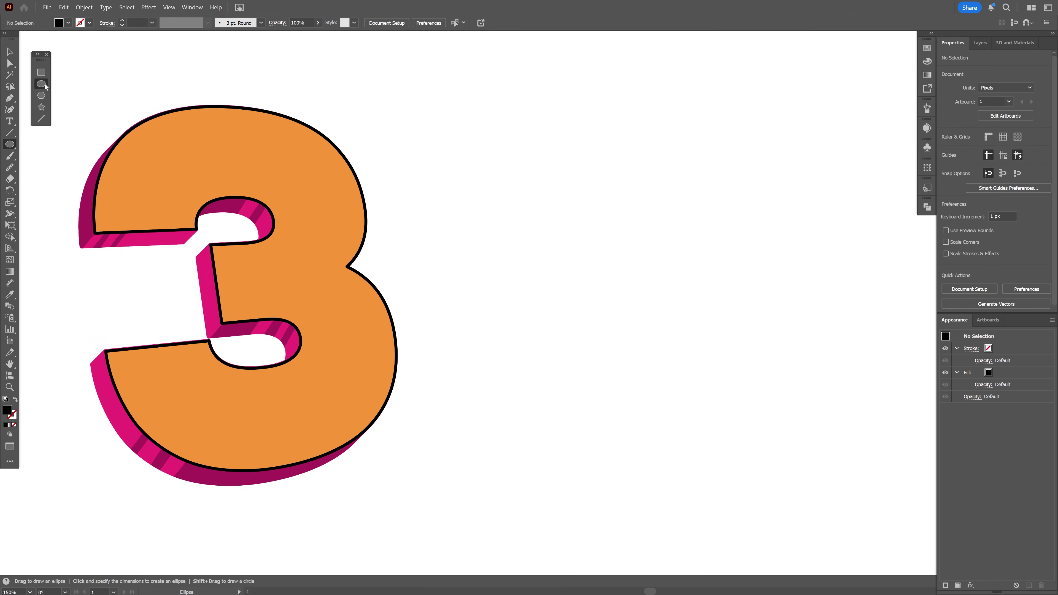
pyautogui.moveTo(602, 267); pyautogui.dragTo(614, 279)
pyautogui.press('v')
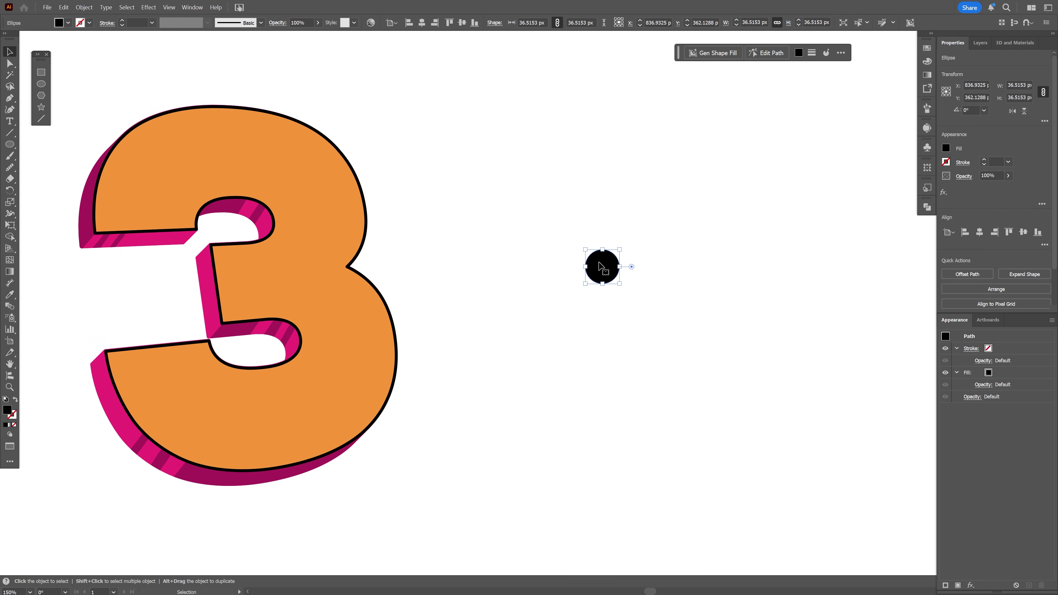
# - Turn the circle into a Grid repeat, shrink it, and extend the dot grid to about 340 by 254 px
pyautogui.click(84, 7)
pyautogui.moveTo(129, 339)
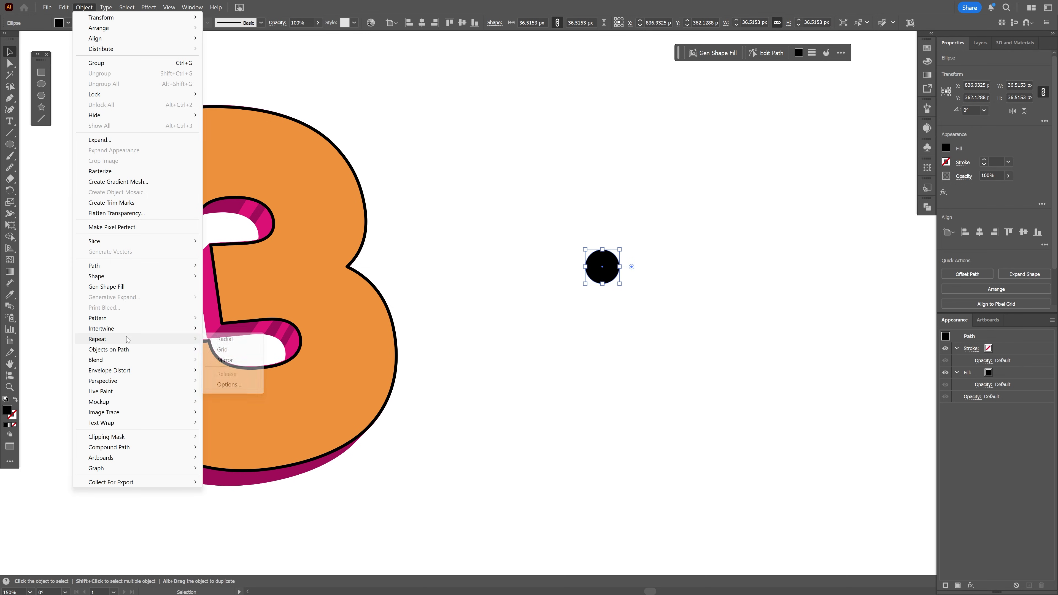
pyautogui.click(232, 353)
pyautogui.moveTo(757, 330); pyautogui.dragTo(745, 169)
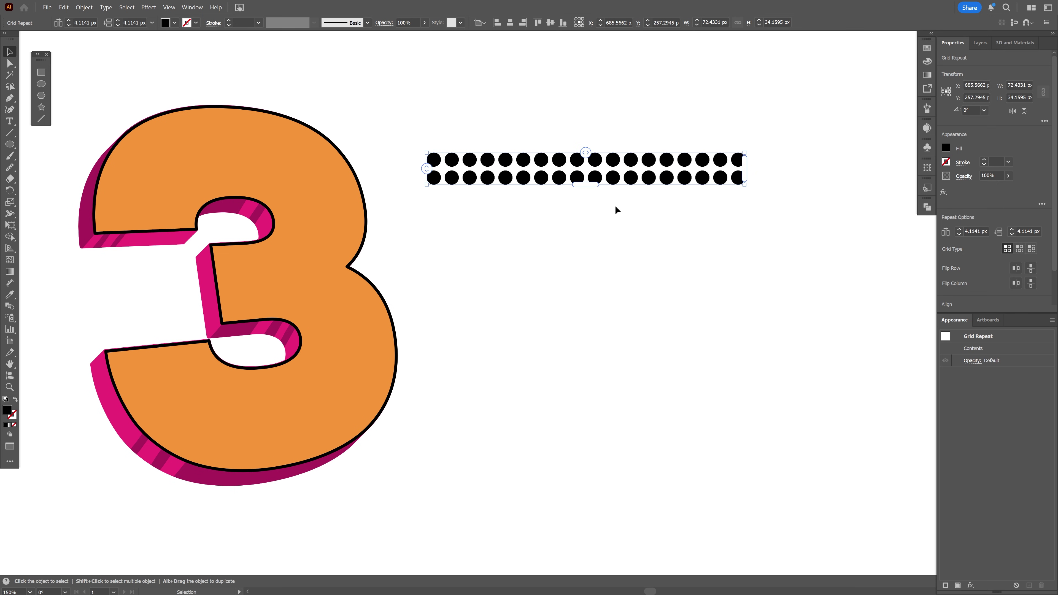
pyautogui.moveTo(586, 184); pyautogui.dragTo(586, 391)
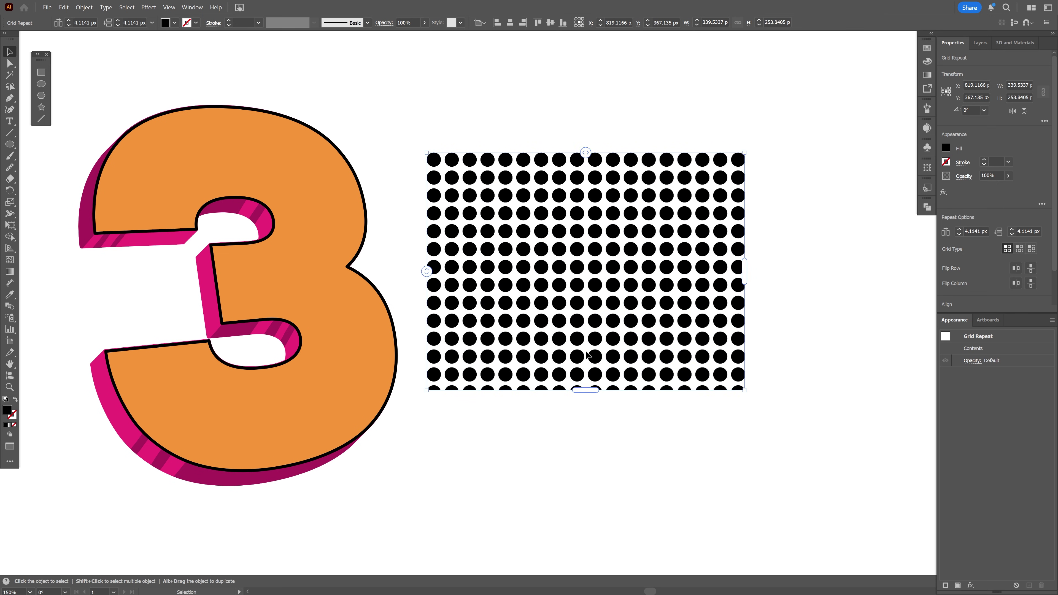
# - Widen the dot grid's horizontal spacing to 31.5742 px and give its vertical spacing the same value
pyautogui.hotkey('ctrl', '+')
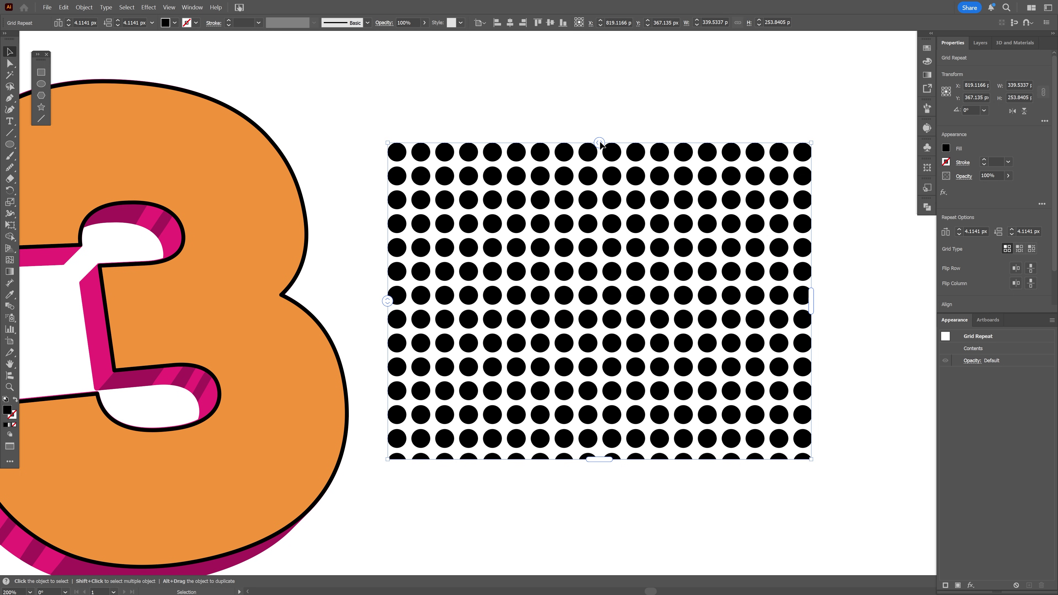
pyautogui.moveTo(600, 144); pyautogui.dragTo(623, 142)
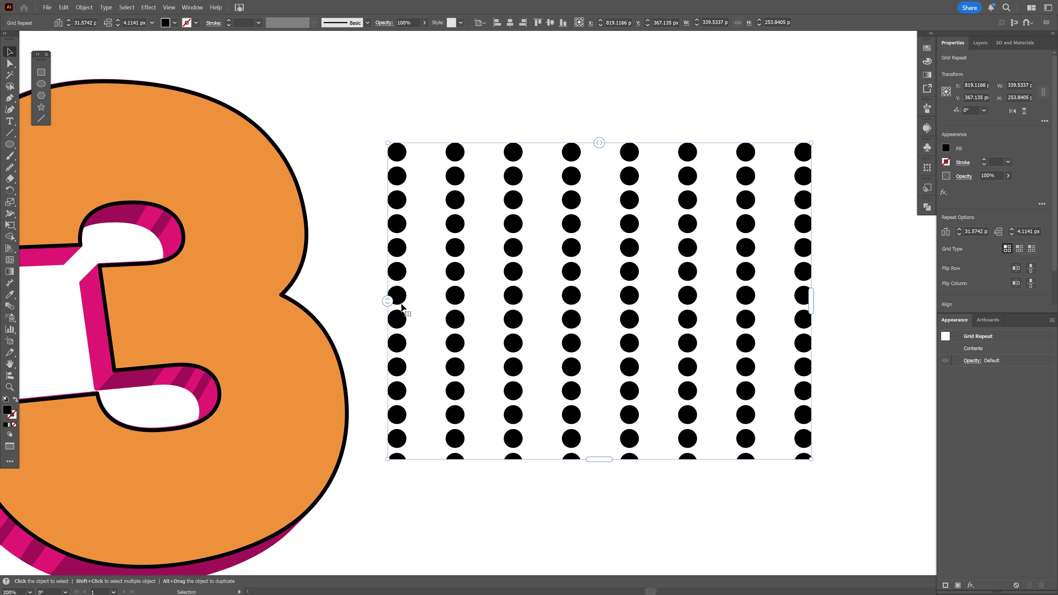
pyautogui.moveTo(389, 301); pyautogui.dragTo(387, 320)
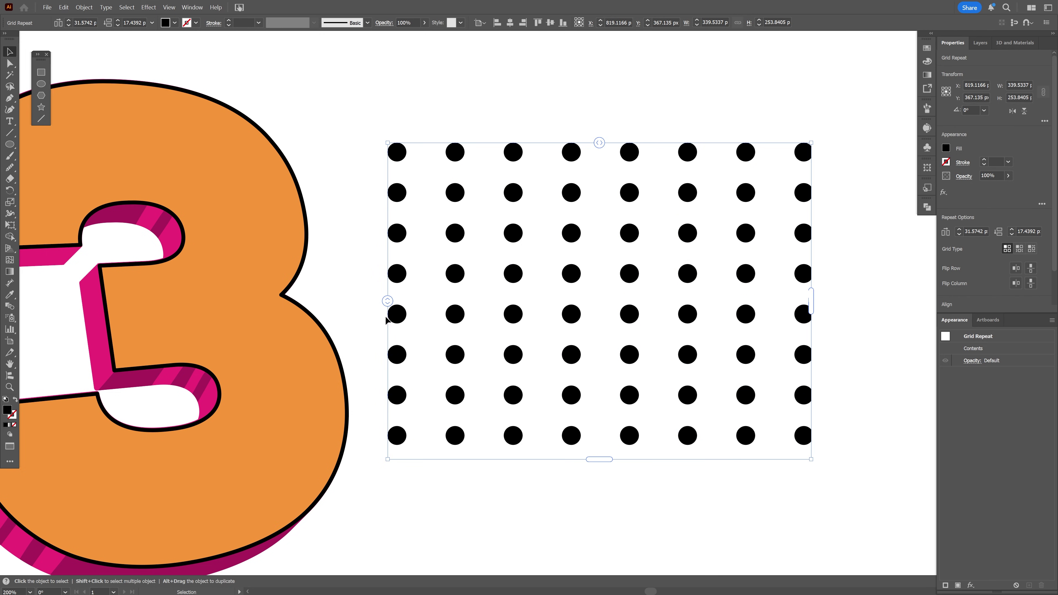
pyautogui.click(974, 232)
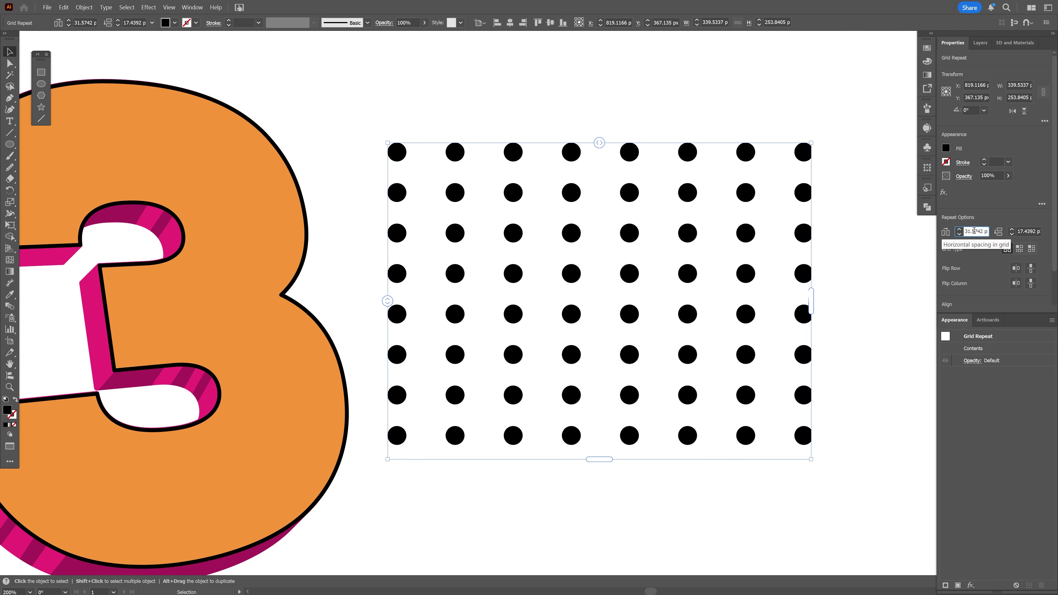
pyautogui.hotkey('ctrl', 'a')
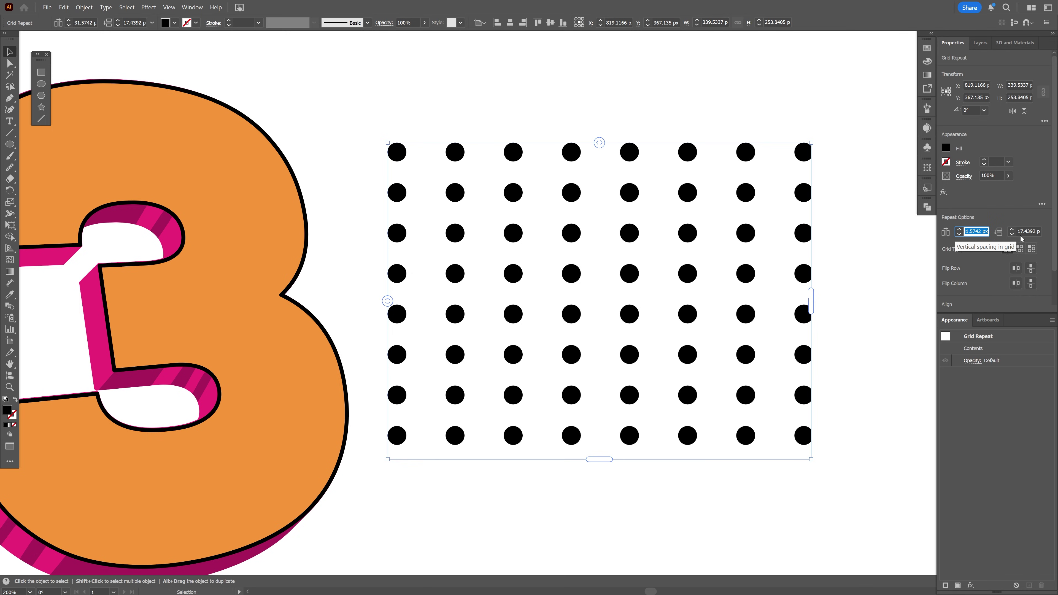
pyautogui.click(1030, 232)
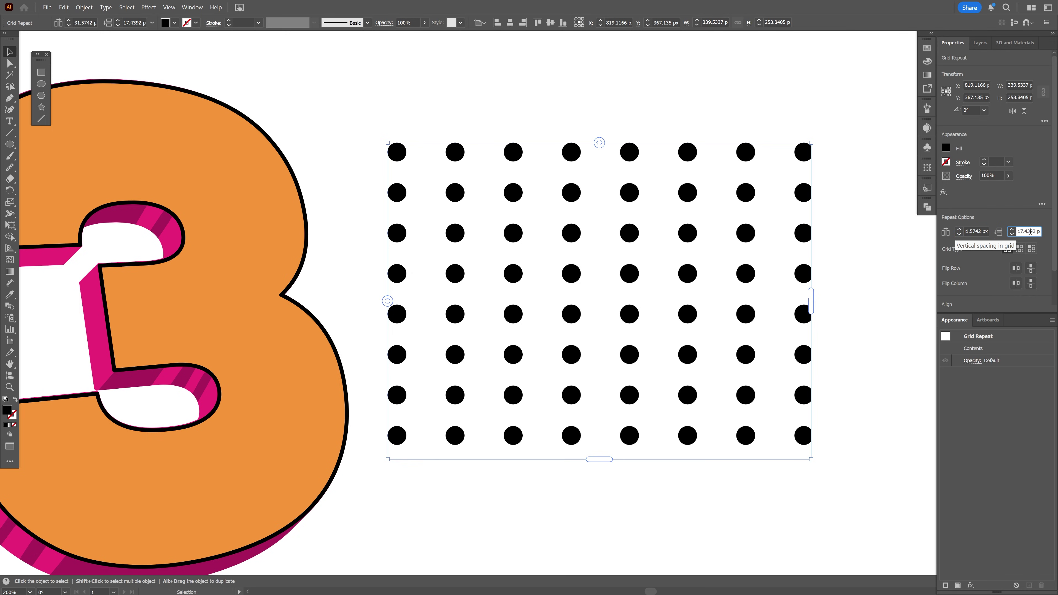
pyautogui.doubleClick(1030, 231)
pyautogui.press('Return')
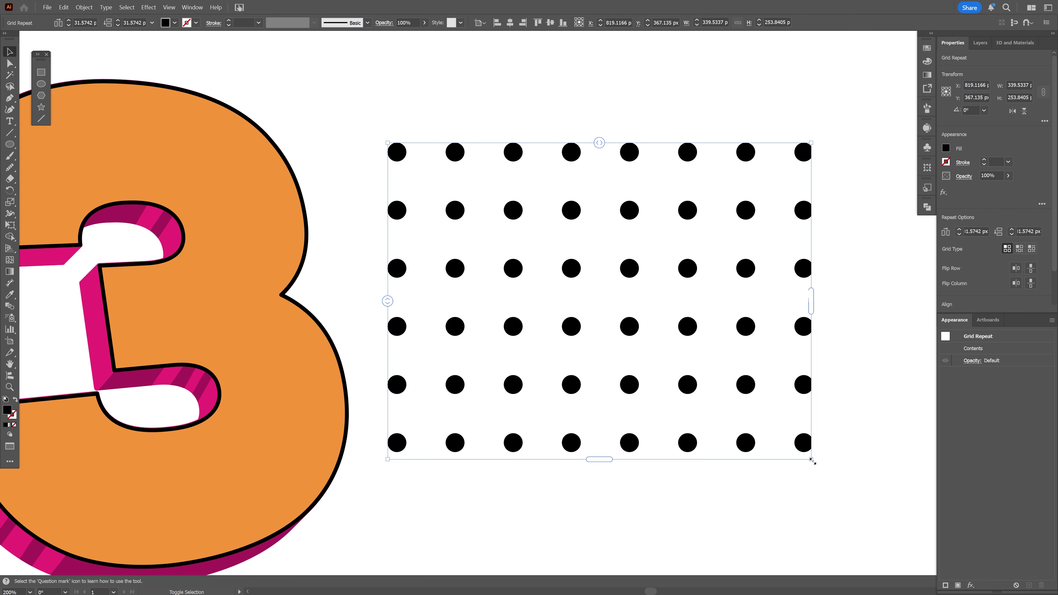
# - Scale the dot grid down to 6.6482 px spacing, place it over the whole 3, and rotate it to 315°
pyautogui.moveTo(812, 460); pyautogui.dragTo(768, 136)
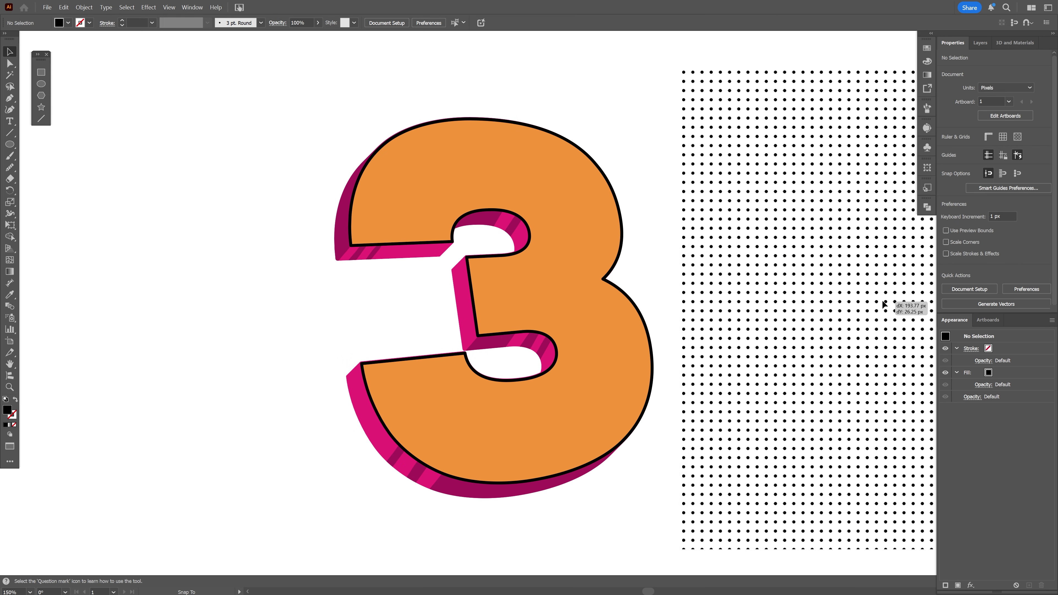
pyautogui.moveTo(883, 304); pyautogui.dragTo(436, 297)
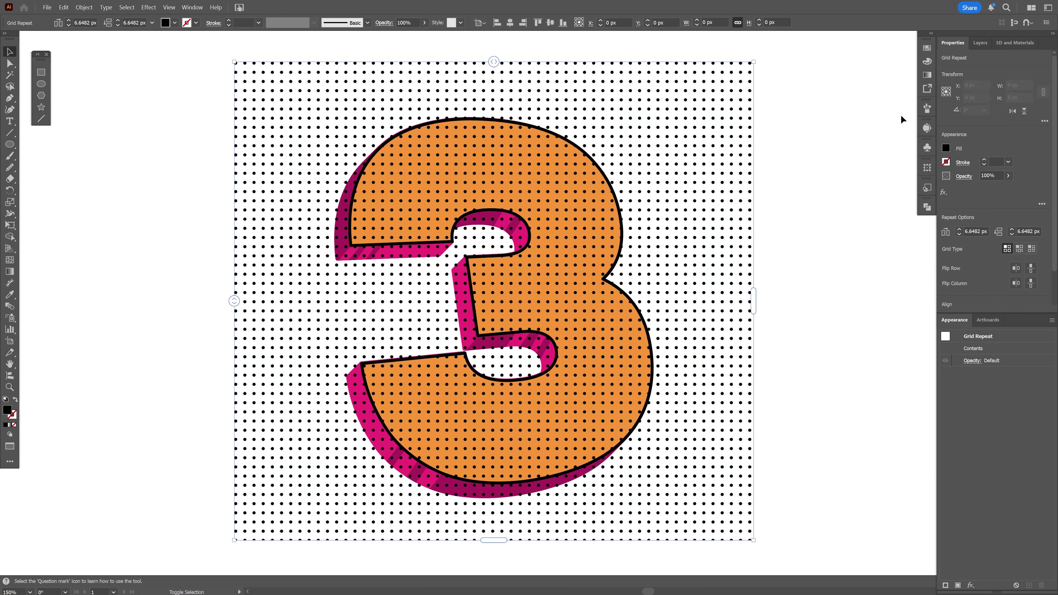
pyautogui.moveTo(758, 61); pyautogui.dragTo(880, 206)
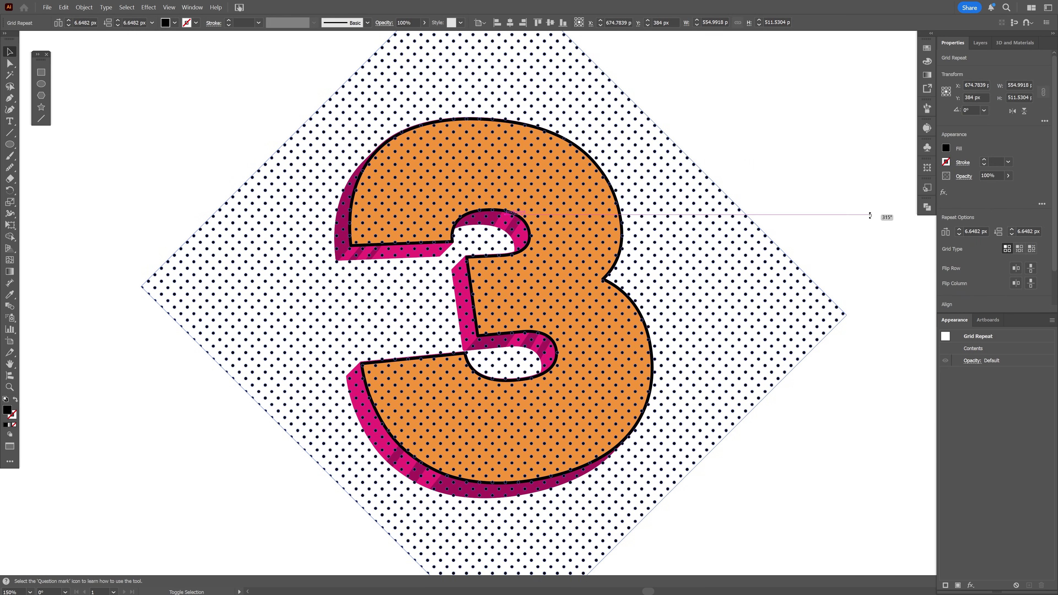
# - Expand the rotated dot grid with both Object and Fill included
pyautogui.click(85, 7)
pyautogui.click(107, 141)
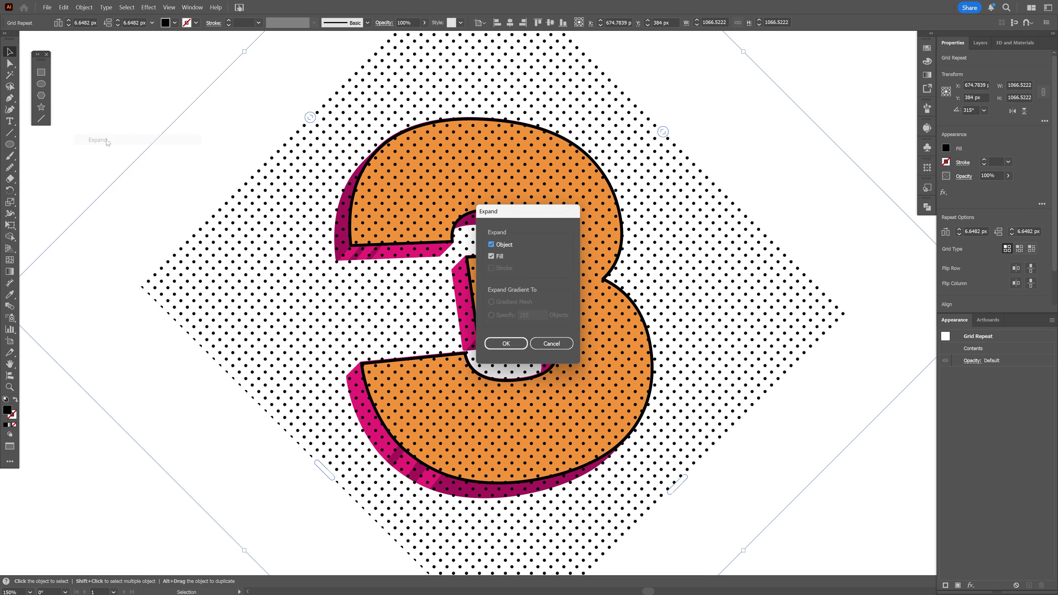
pyautogui.click(525, 349)
# - Delete the clipping path that surrounds the expanded dot pattern, leaving the dots themselves
pyautogui.scroll(10, 872, 322)
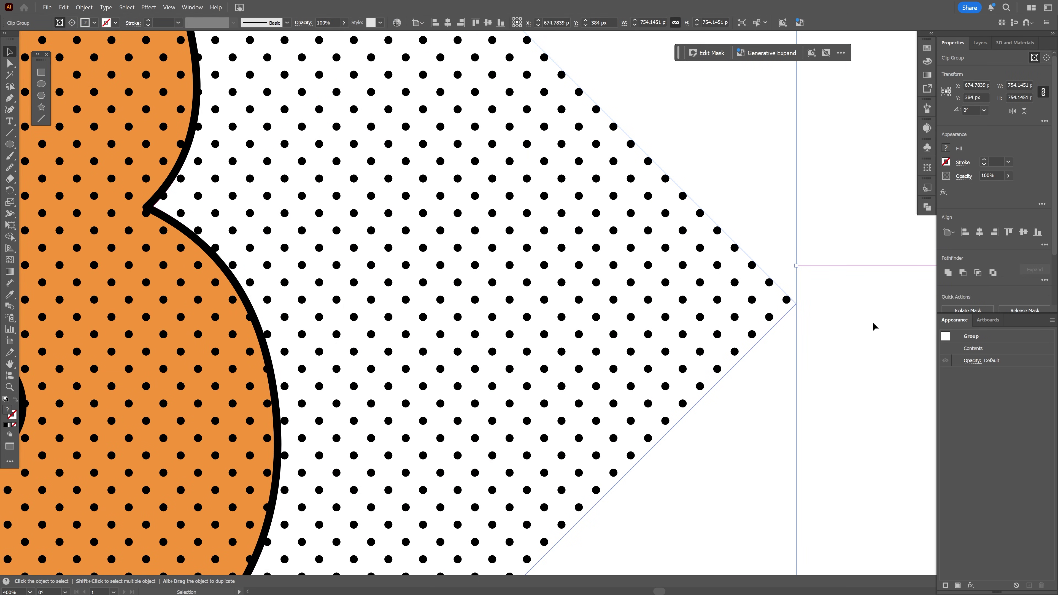
pyautogui.click(10, 63)
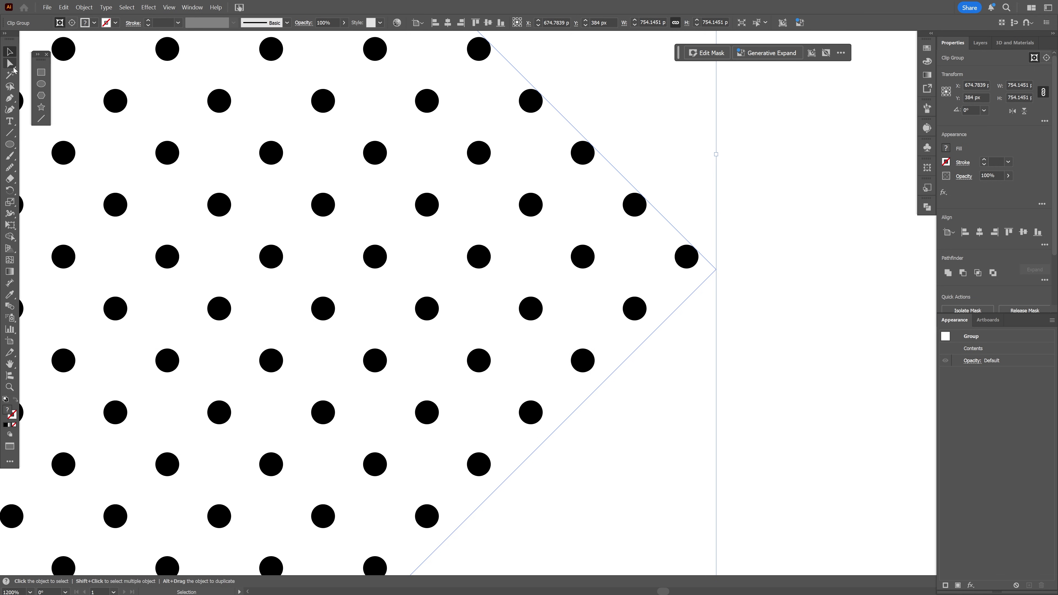
pyautogui.click(714, 273)
pyautogui.press('Delete')
pyautogui.press('Delete')
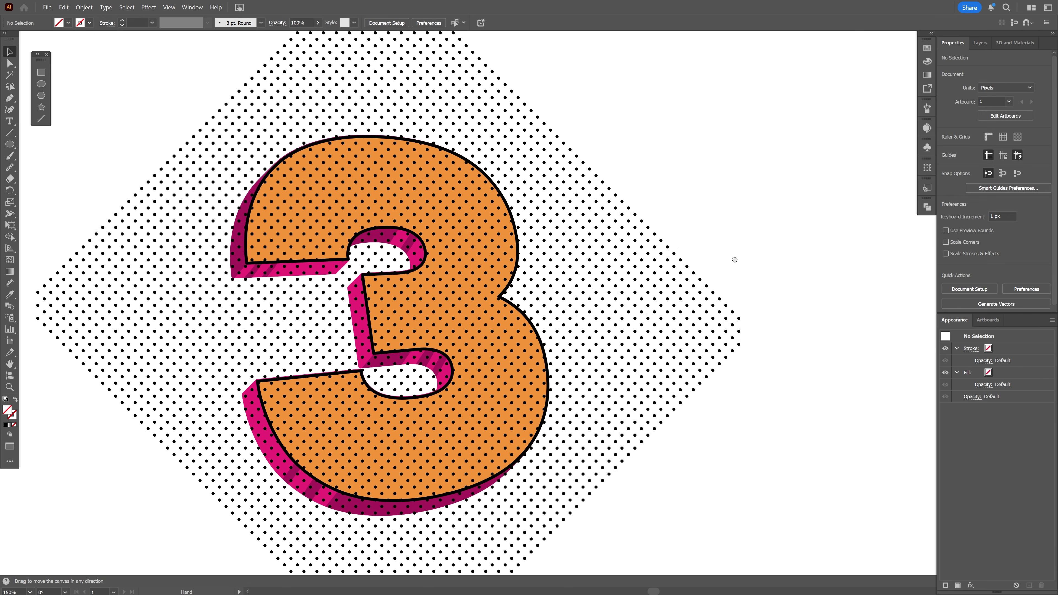
# - Delete the surplus dots on every side of the 3, trimming the pattern to a rectangle just around the numeral
pyautogui.scroll(-2, 735, 260)
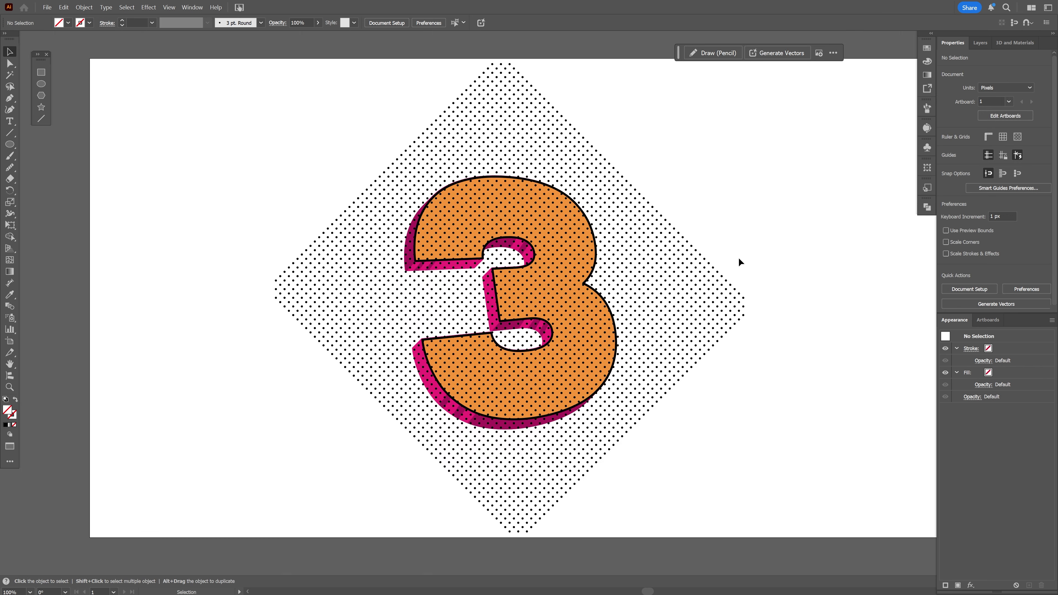
pyautogui.click(9, 63)
pyautogui.moveTo(778, 429); pyautogui.dragTo(635, 147)
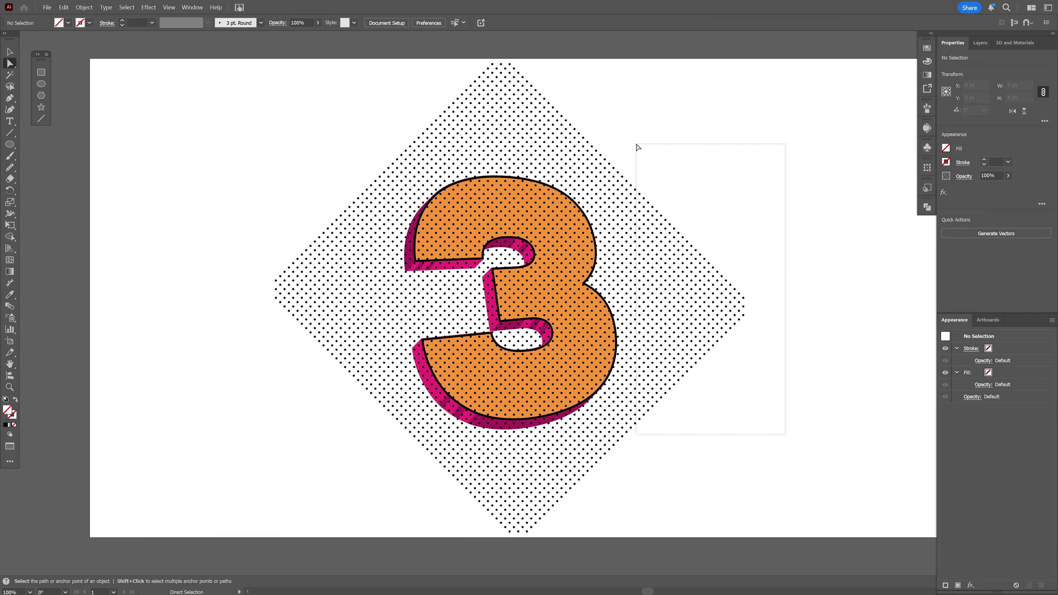
pyautogui.press('Delete')
pyautogui.scroll(-1, 690, 253)
pyautogui.scroll(-1, 689, 253)
pyautogui.moveTo(352, 412); pyautogui.dragTo(349, 401)
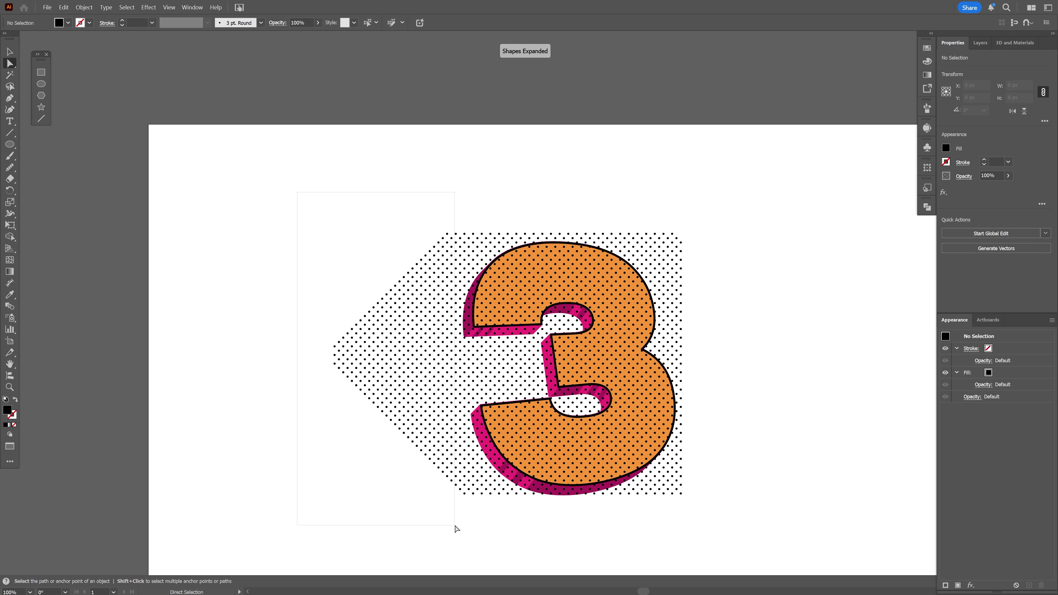
pyautogui.moveTo(455, 526); pyautogui.dragTo(455, 525)
pyautogui.press('Delete')
pyautogui.press('v')
# - Paste a copy of the outlined orange face in front in place and bring it above the dots
pyautogui.scroll(2, 624, 409)
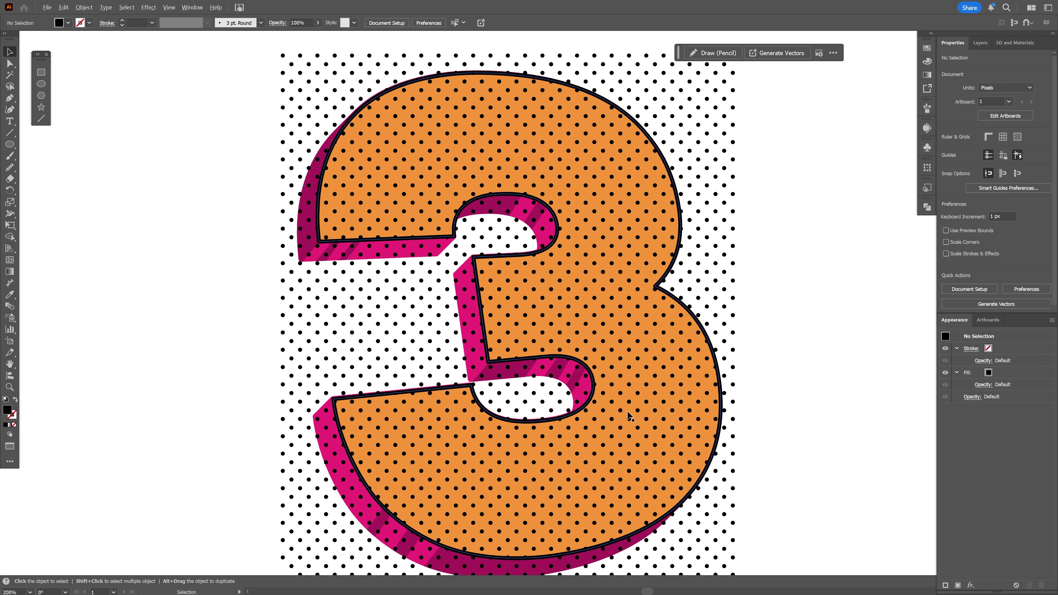
pyautogui.moveTo(625, 409); pyautogui.dragTo(595, 410)
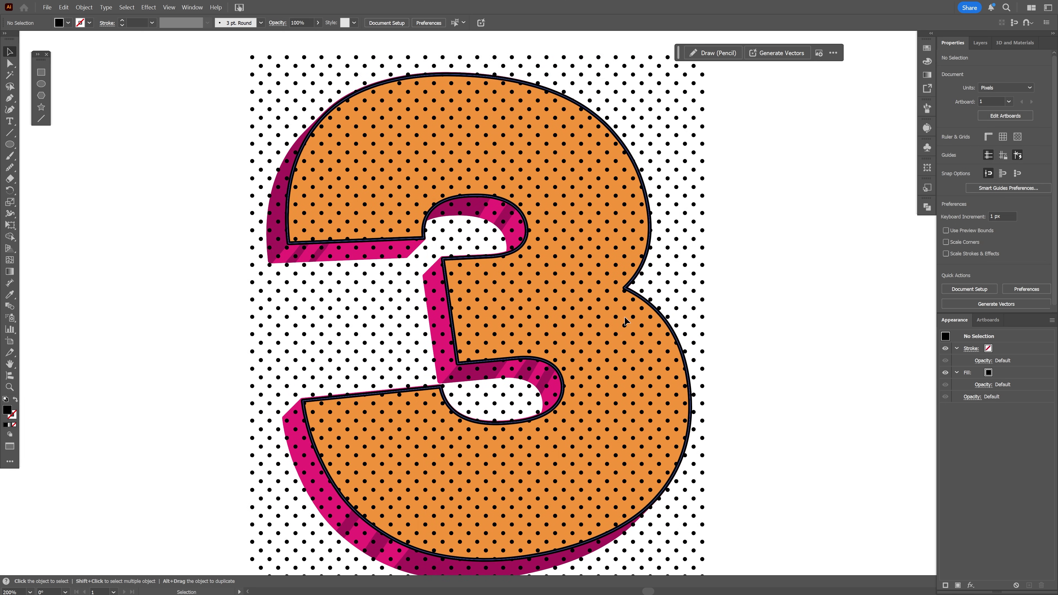
pyautogui.moveTo(625, 321); pyautogui.dragTo(767, 279)
pyautogui.hotkey('ctrl', 'z')
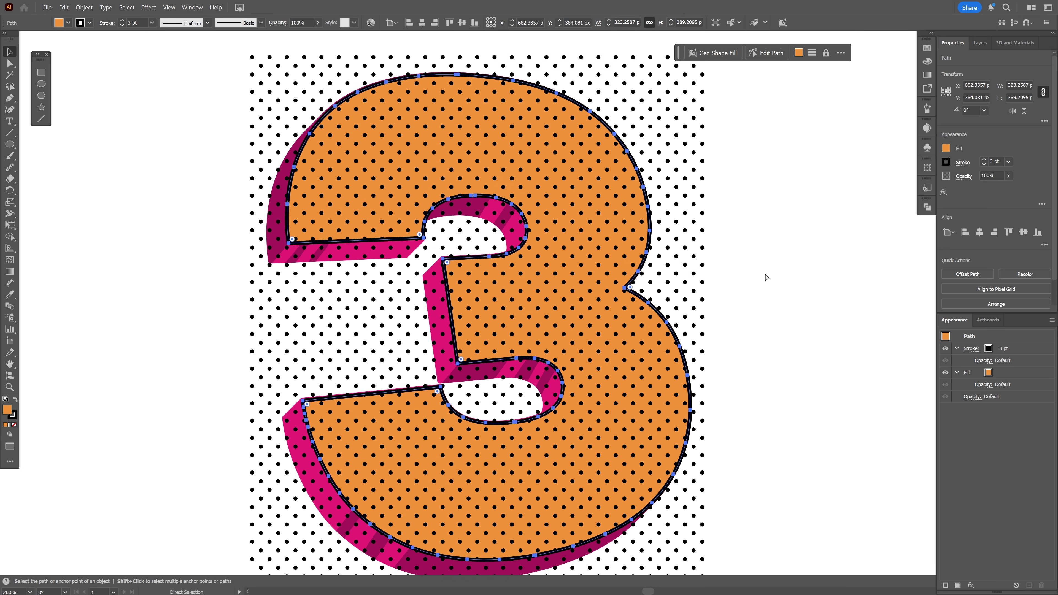
pyautogui.rightClick(608, 321)
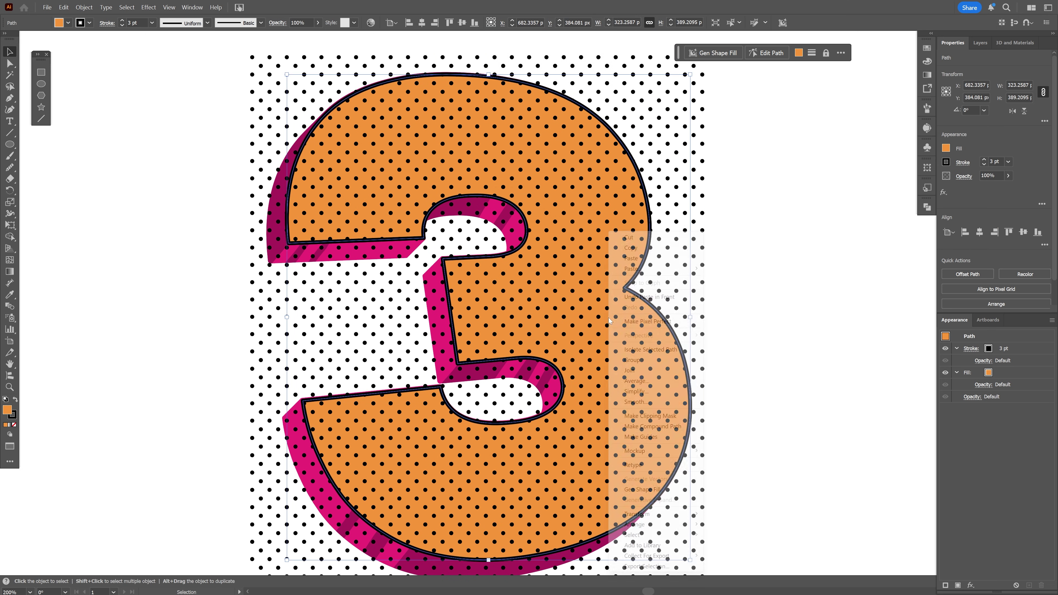
pyautogui.moveTo(652, 528)
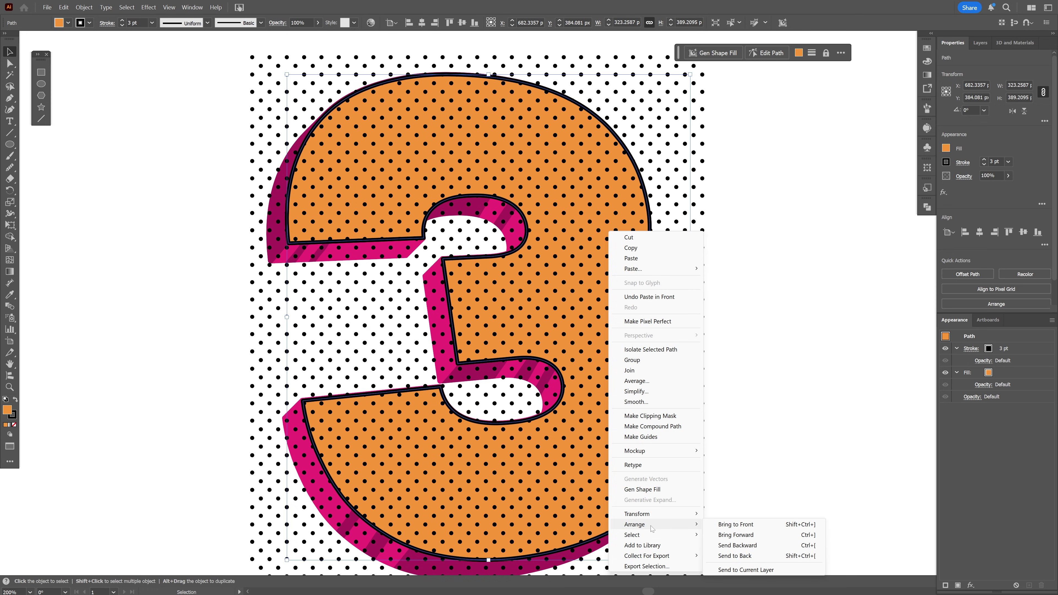
pyautogui.click(762, 526)
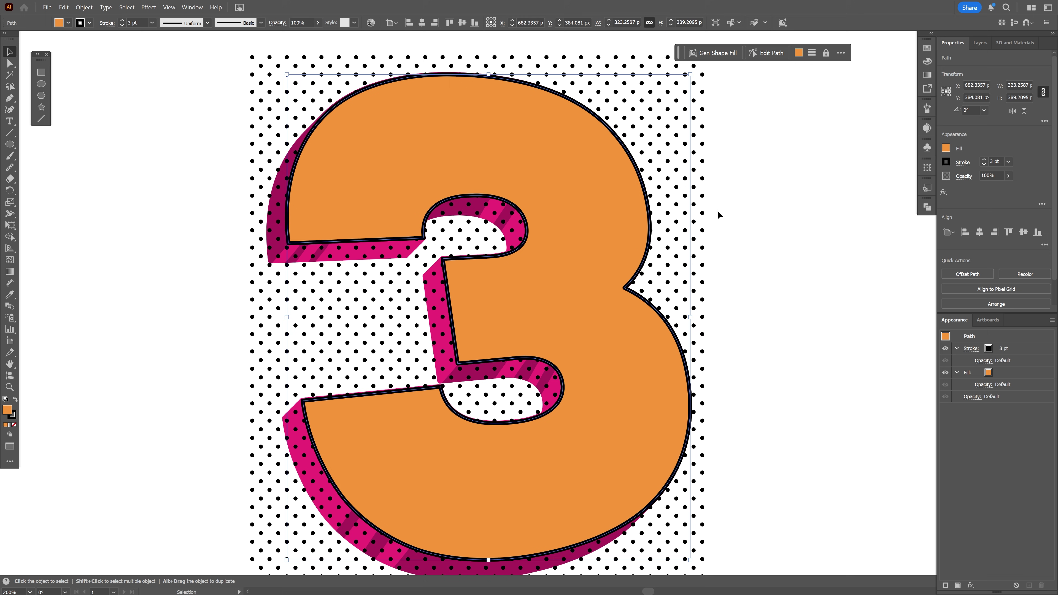
# - Unite the dots and make a clipping mask from the copied face so the pattern fills only the orange 3
pyautogui.click(705, 199)
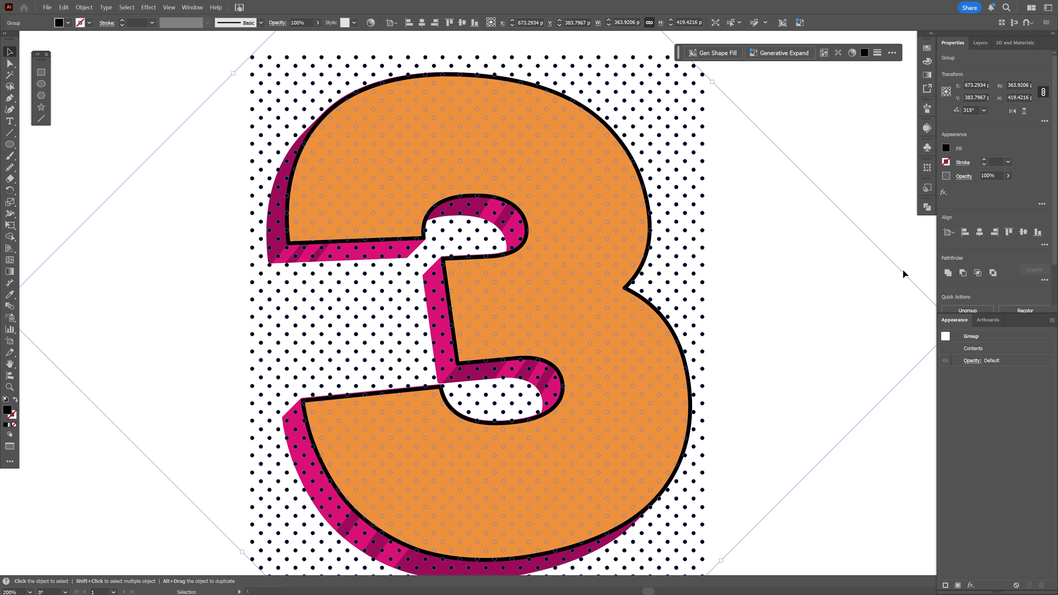
pyautogui.click(948, 273)
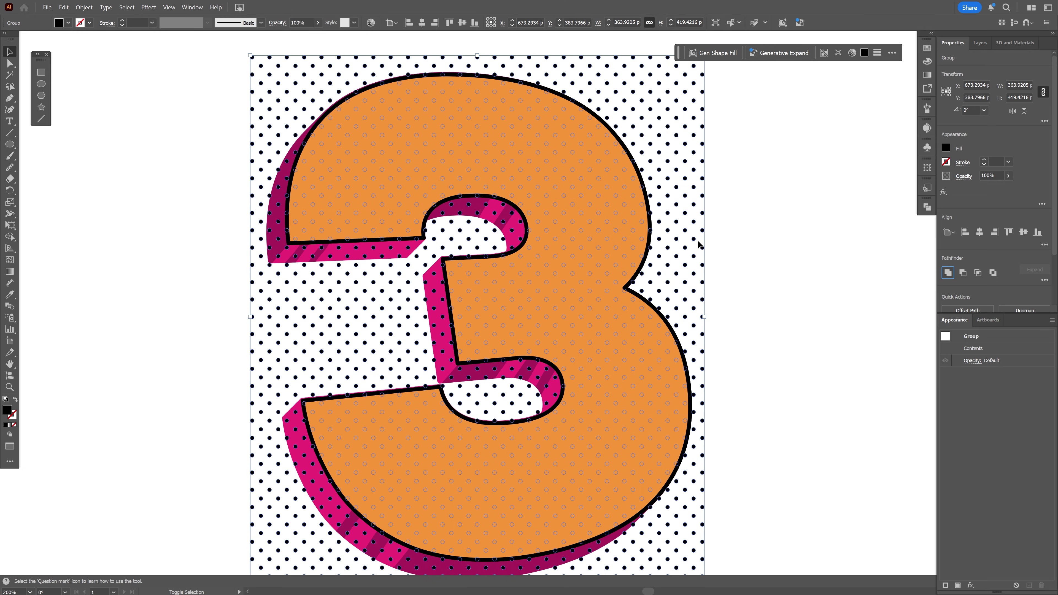
pyautogui.keyDown('shift'); pyautogui.click(667, 342); pyautogui.keyUp('shift')
pyautogui.rightClick(668, 341)
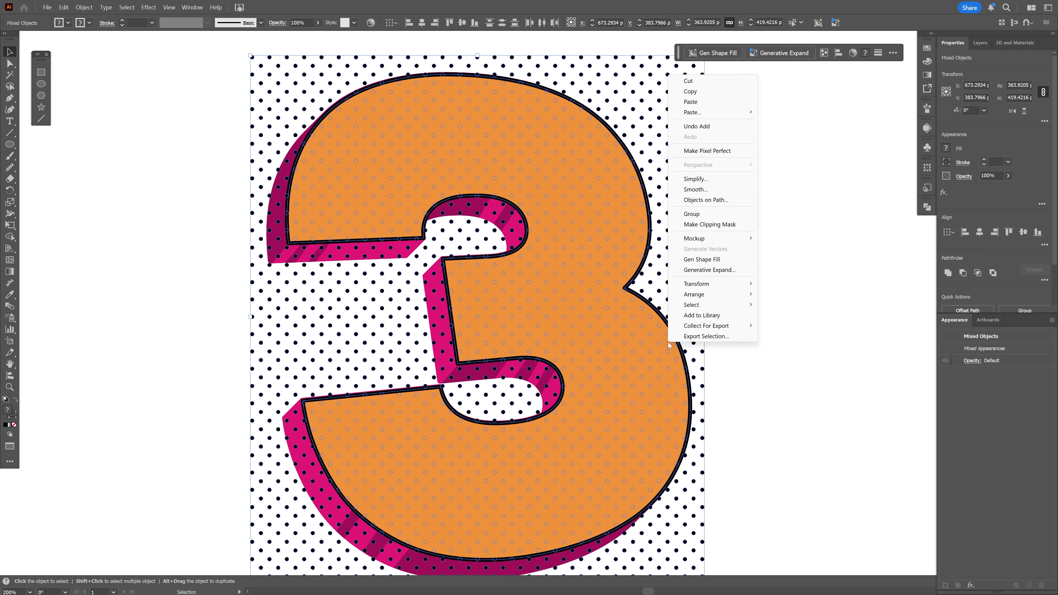
pyautogui.click(739, 226)
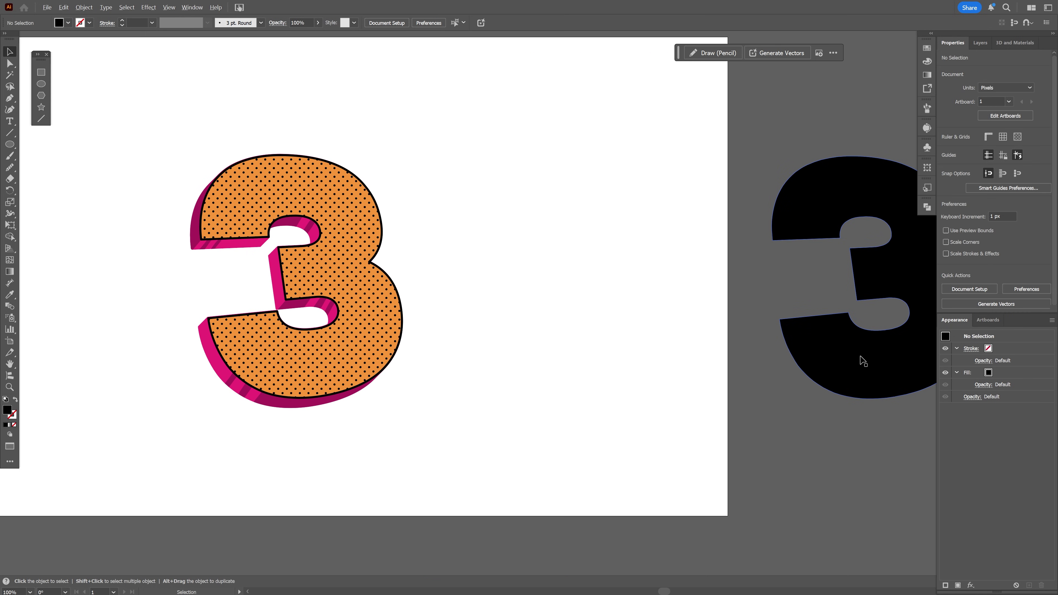
# - Move the spare black 3 onto the artboard beside the dotted one and fill it with pale pink ffebf3
pyautogui.moveTo(858, 361); pyautogui.dragTo(503, 321)
pyautogui.hotkey('ctrl', '=')
pyautogui.click(946, 148)
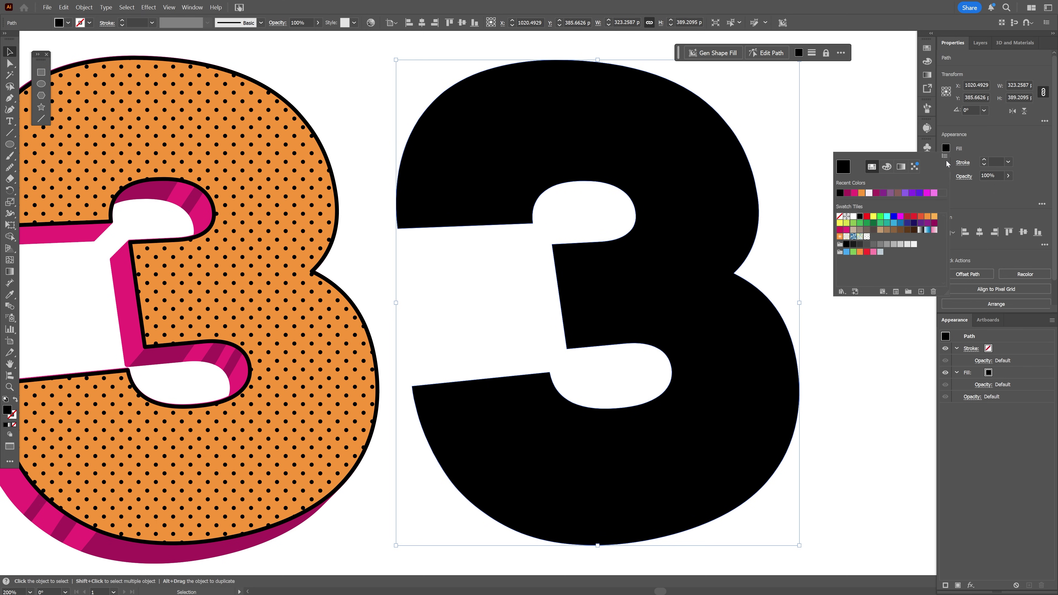
pyautogui.click(874, 252)
pyautogui.doubleClick(843, 166)
pyautogui.moveTo(757, 224); pyautogui.dragTo(747, 216)
pyautogui.click(966, 218)
# - Bring the pale pink 3 to the front and place it over the dotted 3, offset up and to the right
pyautogui.hscroll(-3, 708, 271)
pyautogui.rightClick(710, 271)
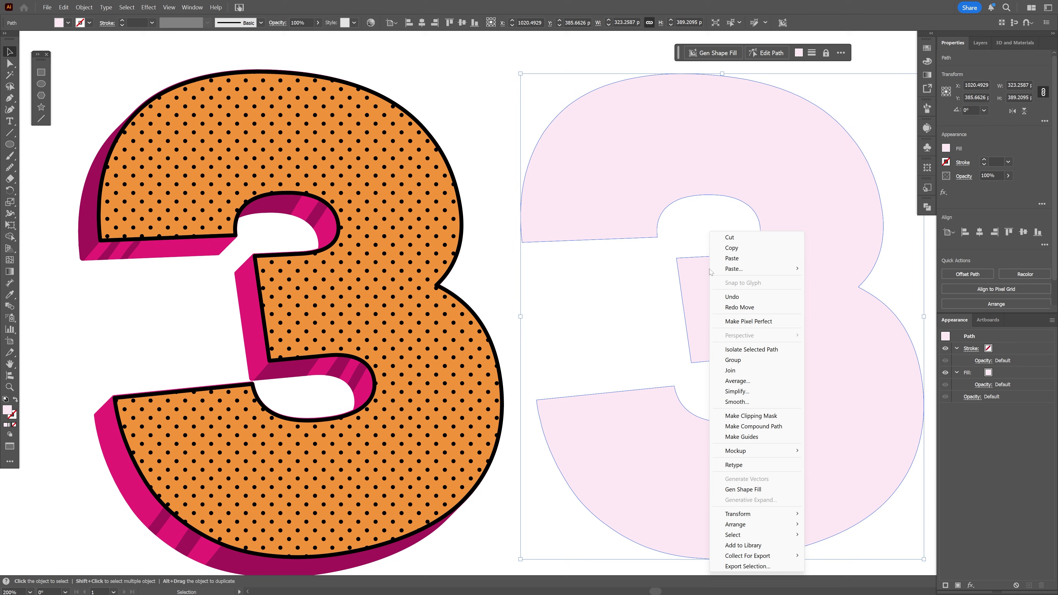
pyautogui.moveTo(767, 527)
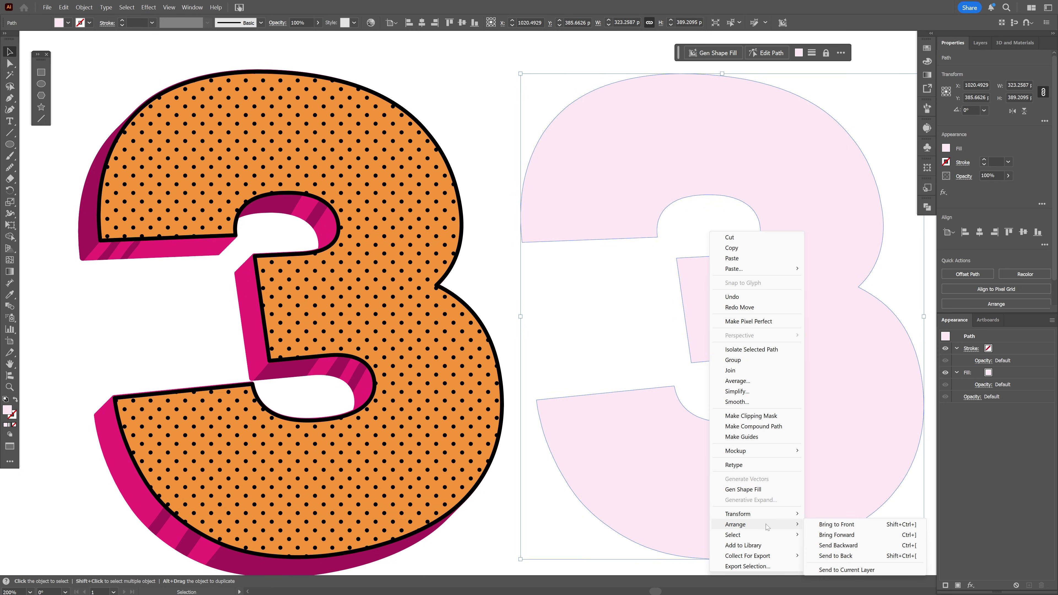
pyautogui.click(812, 525)
pyautogui.hscroll(-5, 825, 484)
pyautogui.moveTo(813, 450); pyautogui.dragTo(400, 433)
# - Move all the artwork together toward the left of the artboard to free up working space, and deselect it
pyautogui.hotkey('ctrl', 'a')
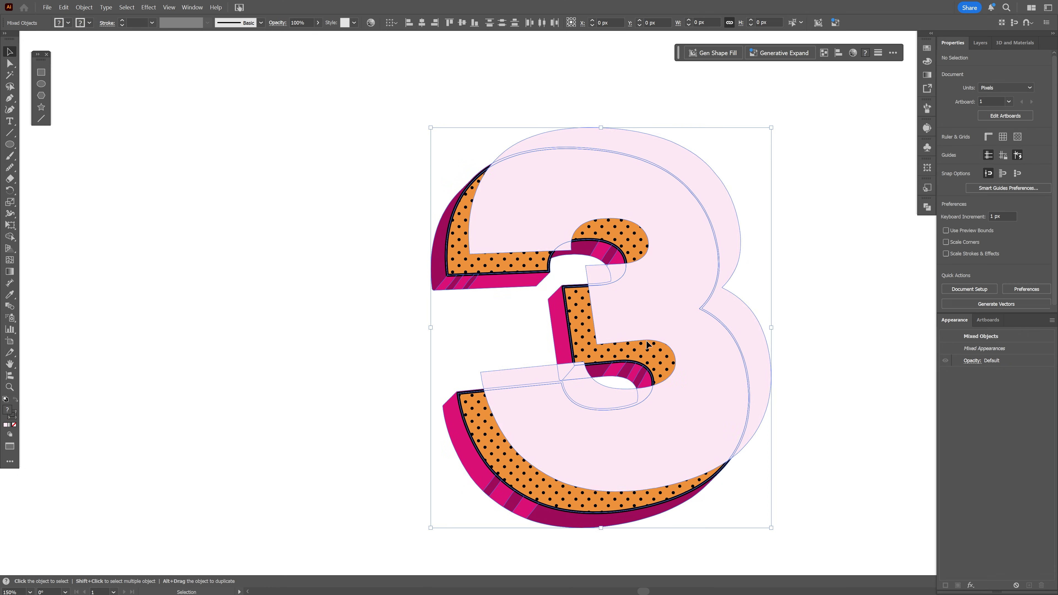
pyautogui.moveTo(647, 345); pyautogui.dragTo(300, 293)
pyautogui.click(588, 281)
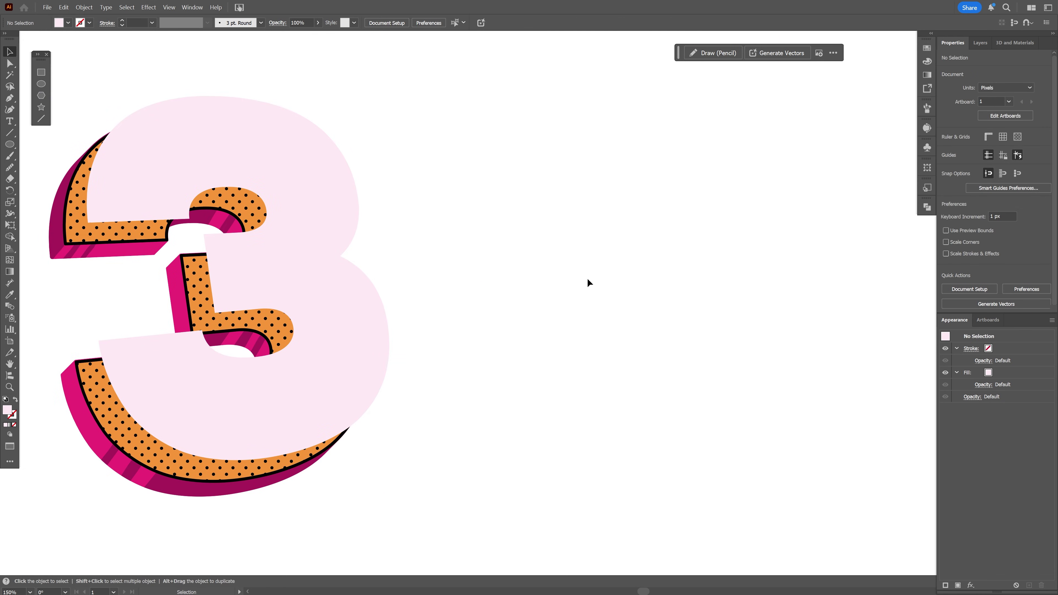
# - Draw a horizontal 1 pt magenta line about 443 px long without fill beside the 3, and extend its near end toward the numeral
pyautogui.click(41, 119)
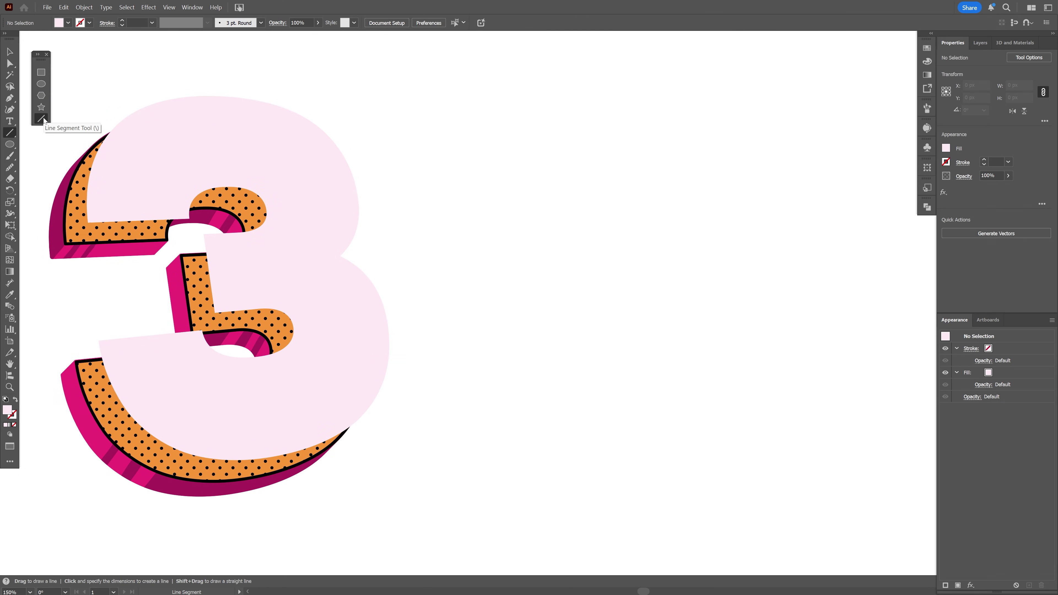
pyautogui.click(16, 400)
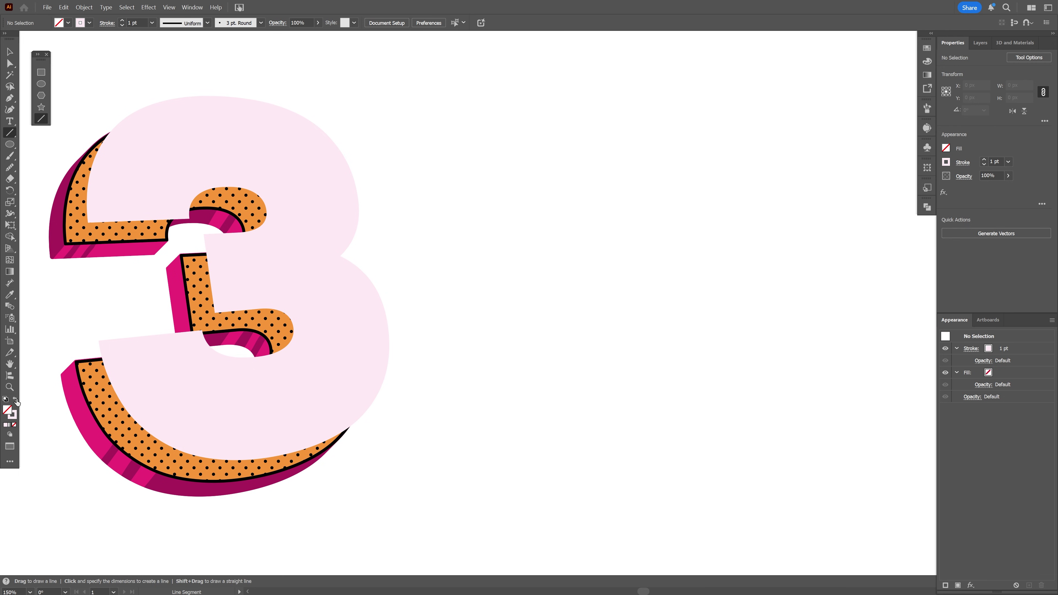
pyautogui.click(13, 416)
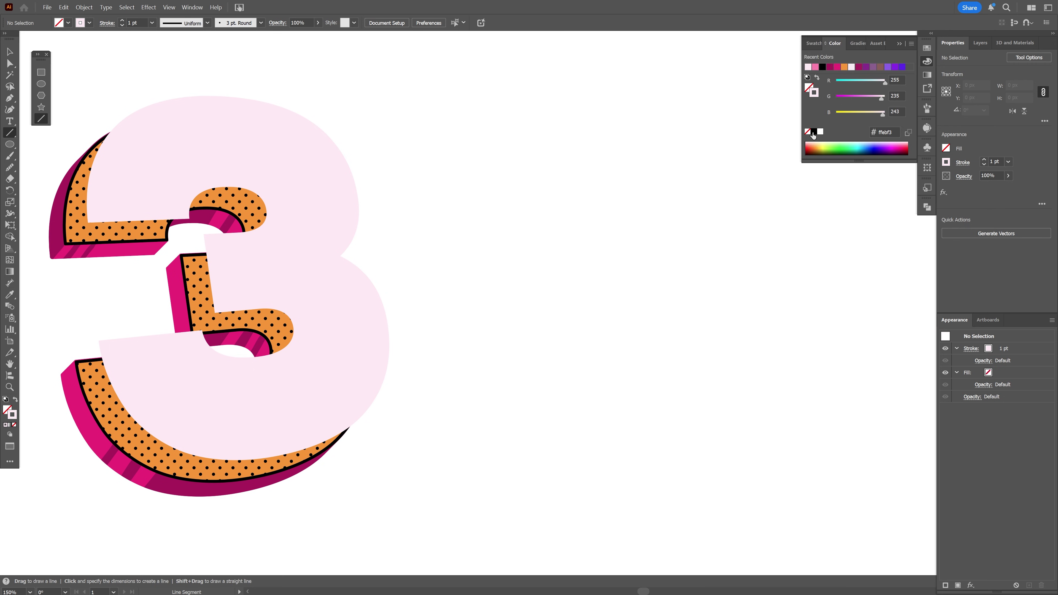
pyautogui.click(837, 68)
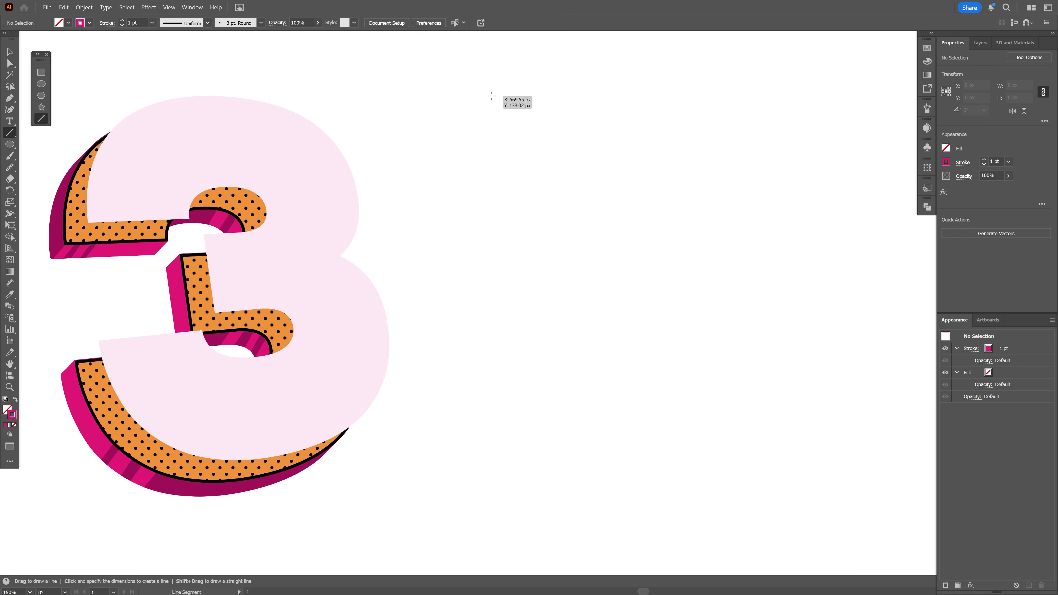
pyautogui.moveTo(464, 109); pyautogui.dragTo(878, 109)
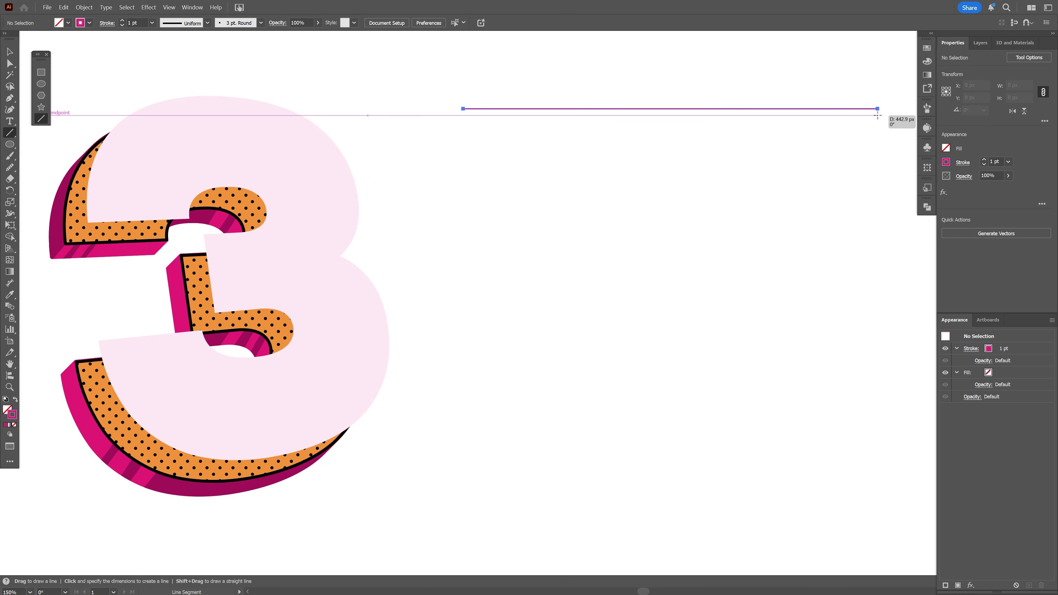
pyautogui.press('v')
# - Apply a Zig Zag effect to the magenta line with smooth points and 35 ridges per segment
pyautogui.click(153, 9)
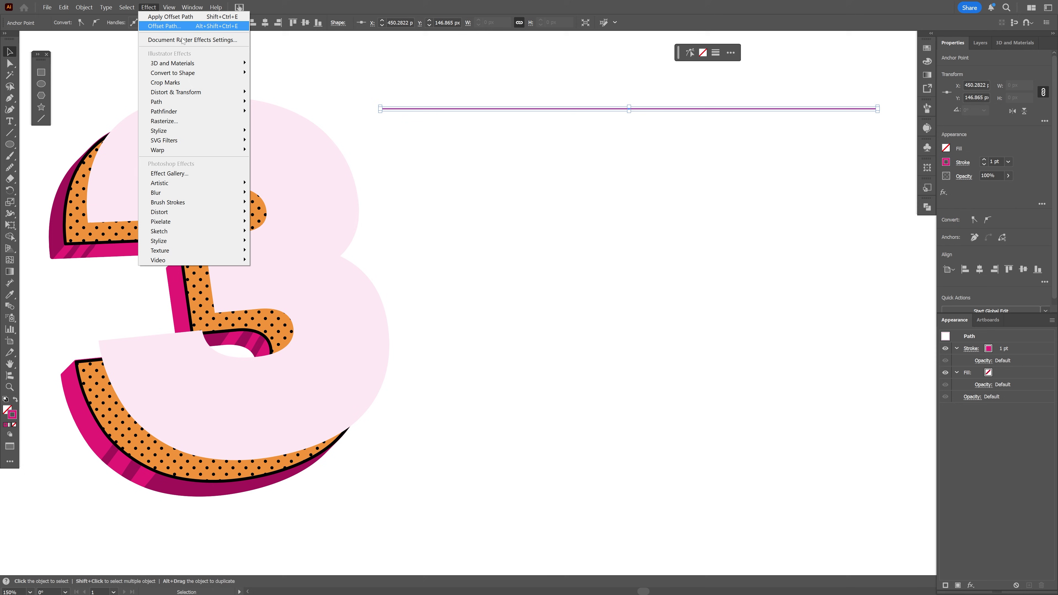
pyautogui.moveTo(228, 96)
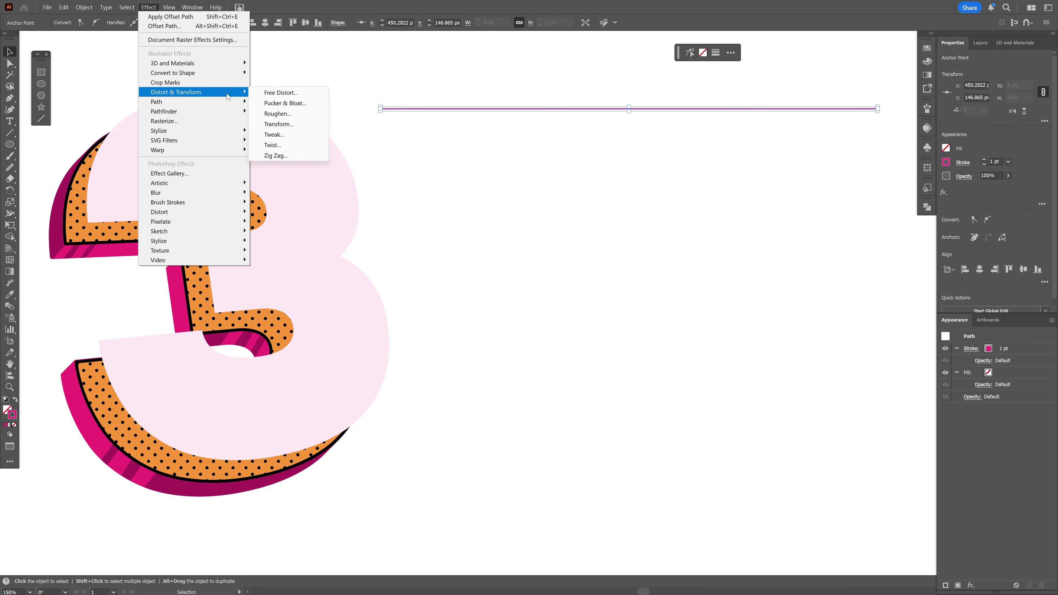
pyautogui.click(291, 156)
pyautogui.click(762, 338)
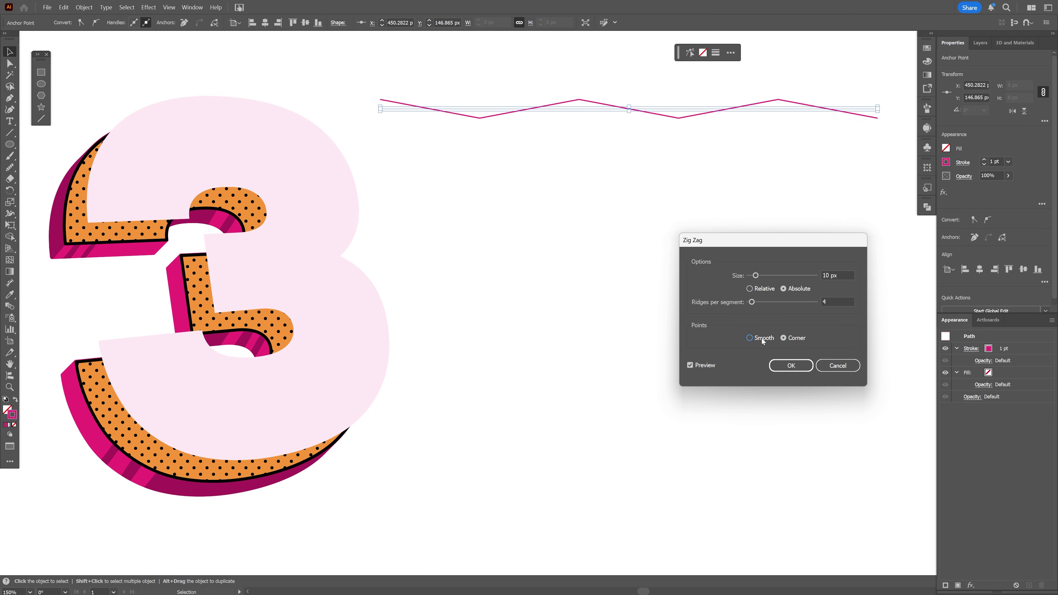
pyautogui.click(833, 302)
pyautogui.press('Up')
pyautogui.press('Up')
pyautogui.press('Up')
pyautogui.press('Up')
pyautogui.press('Up')
pyautogui.press('Up')
pyautogui.press('Up')
pyautogui.press('Up')
pyautogui.press('Up')
pyautogui.press('Up')
pyautogui.press('Up')
pyautogui.press('Up')
pyautogui.press('Up')
pyautogui.press('Up')
pyautogui.press('Up')
pyautogui.press('Up')
pyautogui.press('Up')
pyautogui.press('Up')
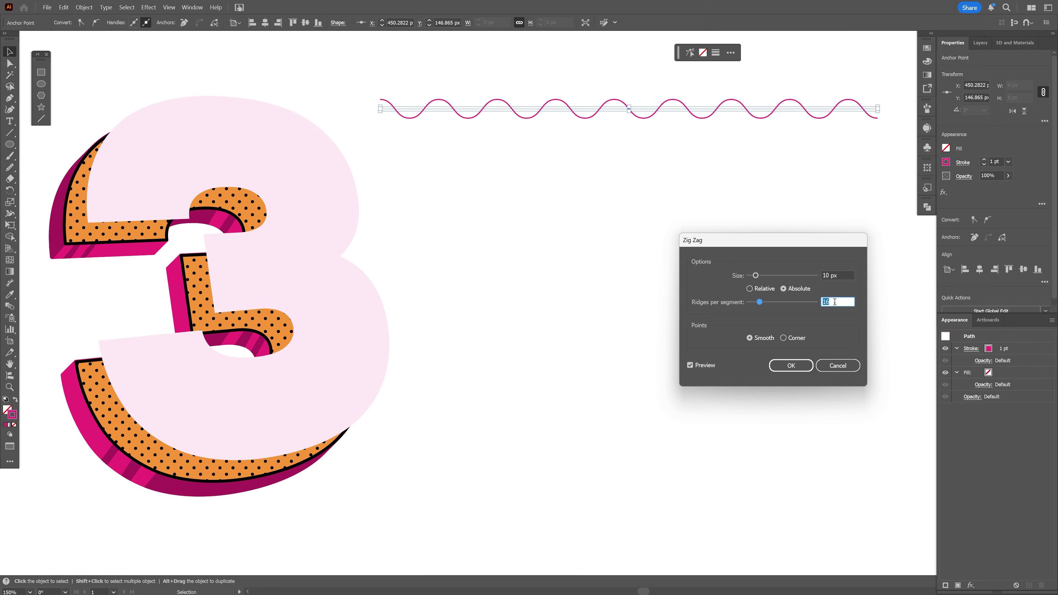
pyautogui.press('Up')
pyautogui.press('Up')
pyautogui.press('Up')
pyautogui.press('Up')
pyautogui.press('Up')
pyautogui.press('Up')
pyautogui.press('Up')
pyautogui.press('Up')
pyautogui.press('Up')
pyautogui.press('Up')
pyautogui.press('Up')
pyautogui.press('Up')
pyautogui.press('Up')
# - Set the Zig Zag size to 4 px with about 37 ridges per segment, and set the wavy line's stroke to 2 pt
pyautogui.click(834, 275)
pyautogui.press('Down')
pyautogui.press('Down')
pyautogui.press('Down')
pyautogui.press('Down')
pyautogui.press('Down')
pyautogui.press('Down')
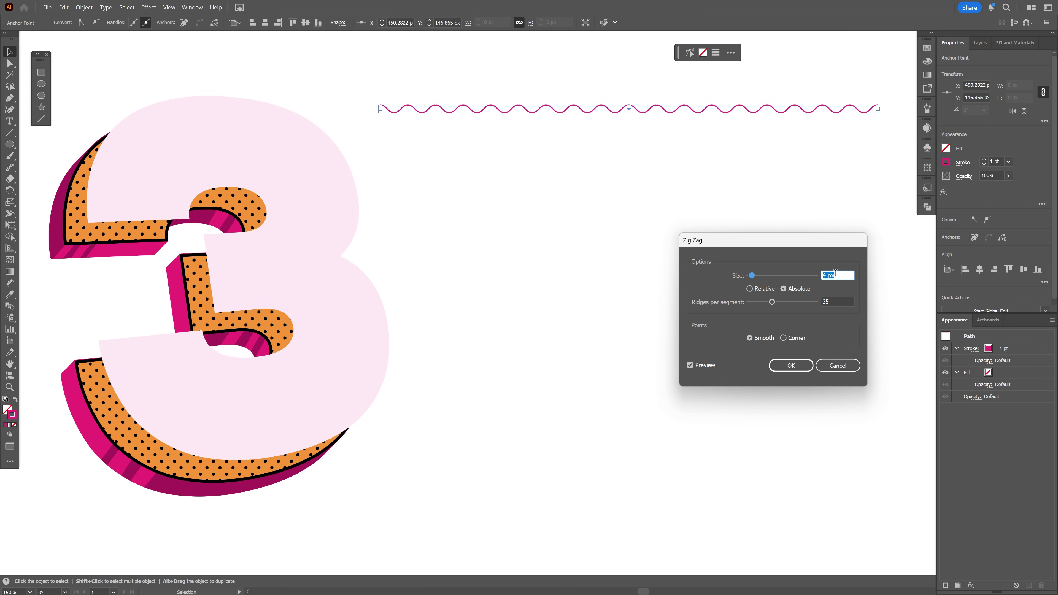
pyautogui.click(833, 301)
pyautogui.press('Up')
pyautogui.press('Up')
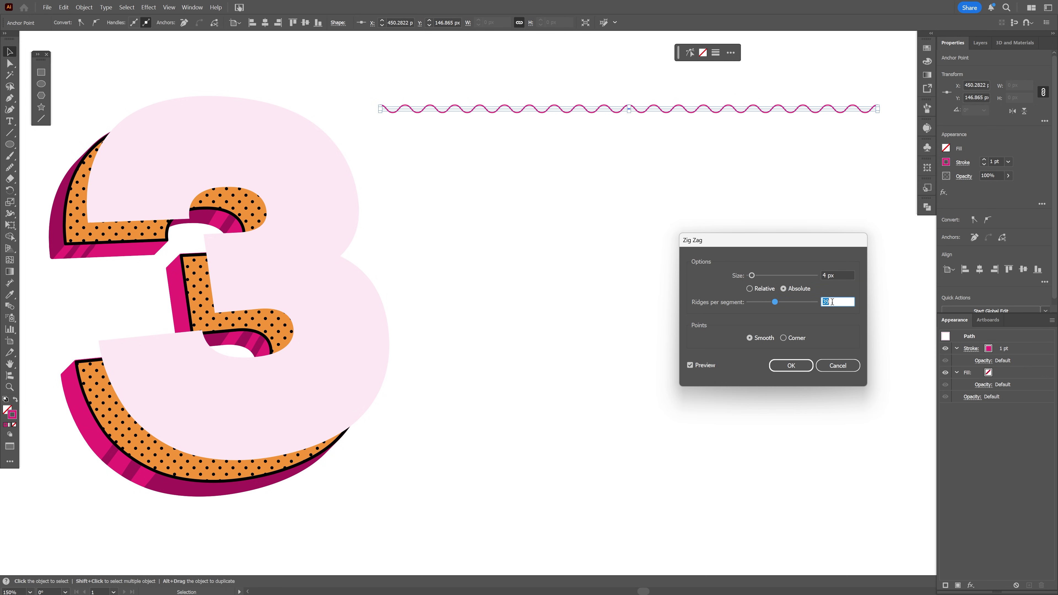
pyautogui.click(791, 365)
pyautogui.press('Up')
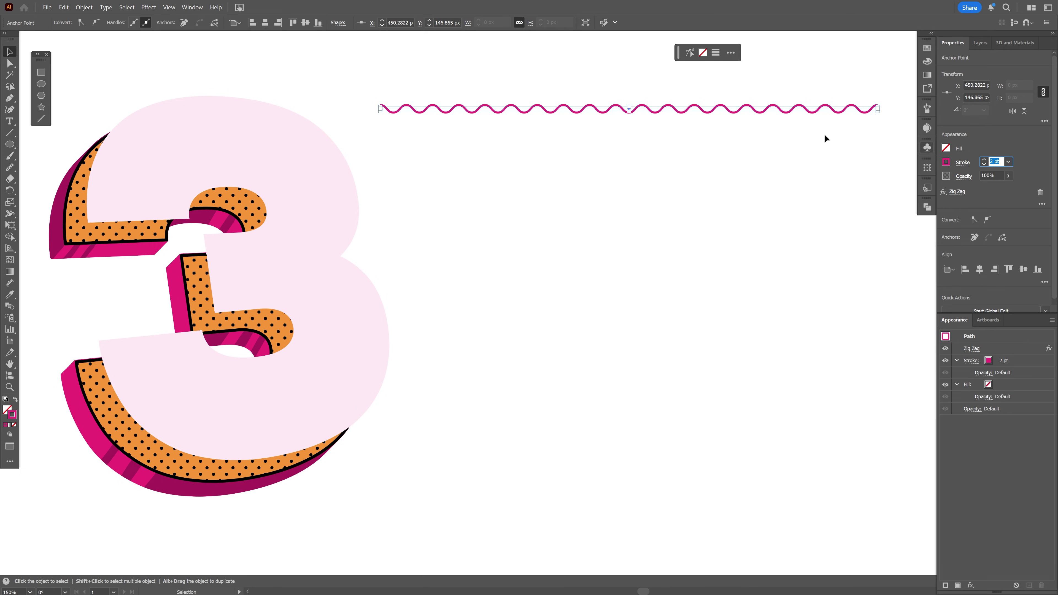
# - Apply a Transform effect to the wavy magenta line with 30 copies and a vertical move of 16 px
pyautogui.click(149, 7)
pyautogui.moveTo(248, 95)
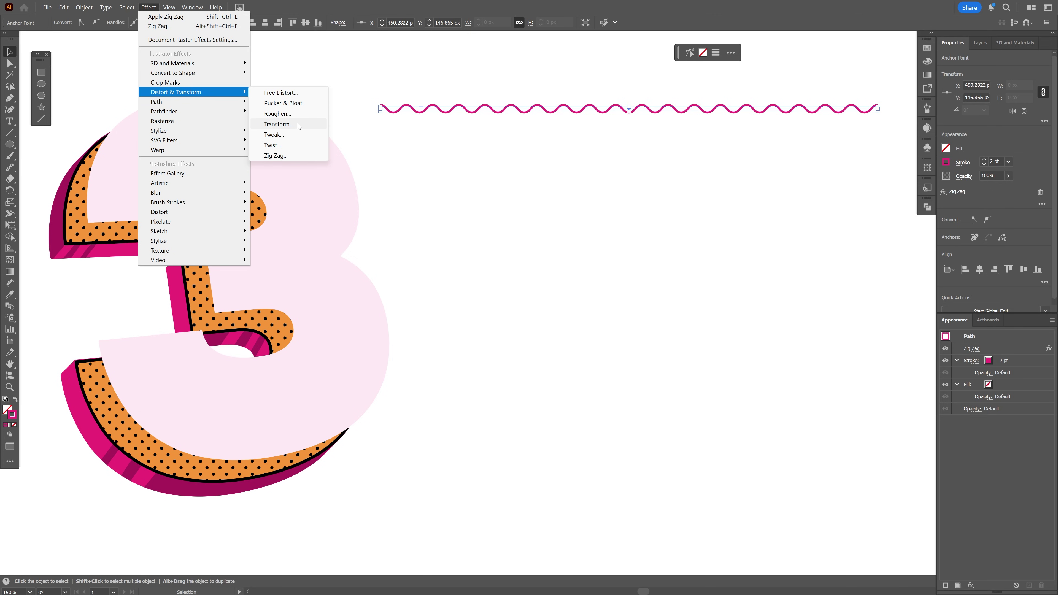
pyautogui.click(279, 123)
pyautogui.click(704, 393)
pyautogui.write('4')
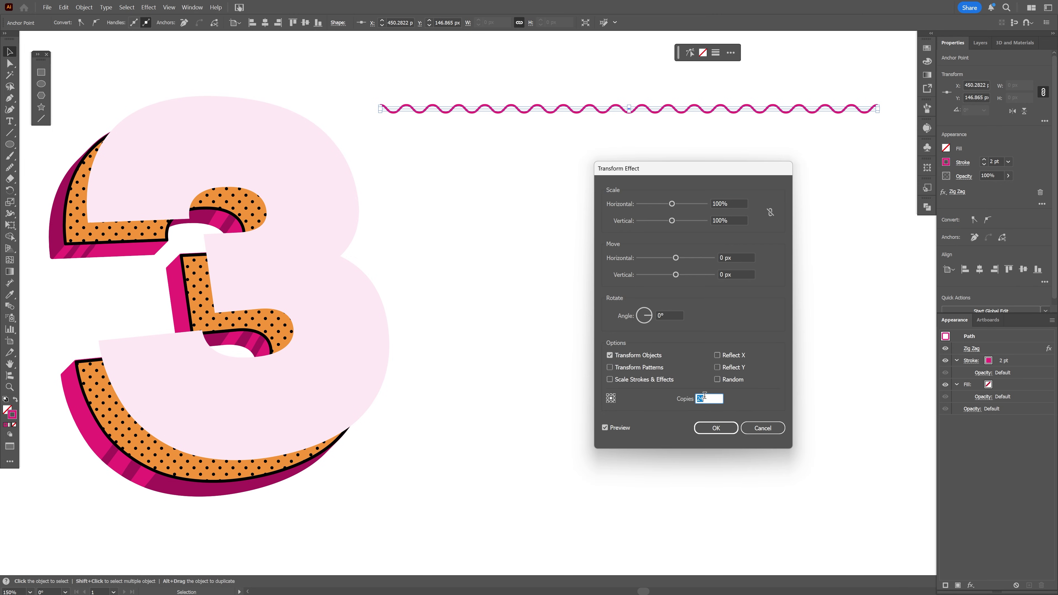
pyautogui.click(736, 275)
pyautogui.press('Up')
pyautogui.press('Up')
pyautogui.press('Up')
pyautogui.press('Up')
pyautogui.press('Up')
pyautogui.press('Up')
pyautogui.press('Up')
pyautogui.press('Up')
pyautogui.press('Up')
pyautogui.press('Up')
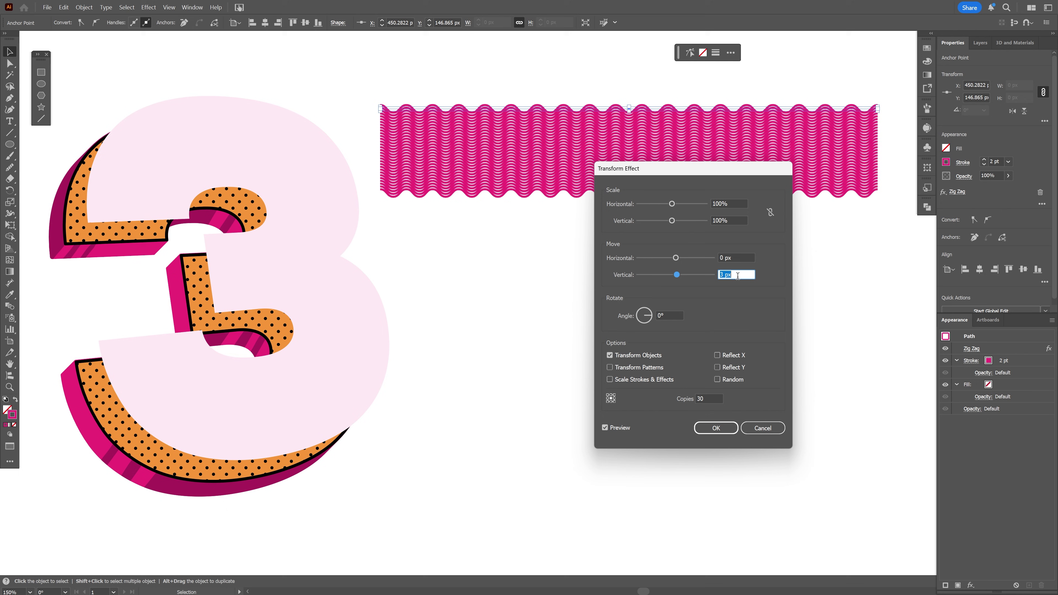
pyautogui.press('Up')
pyautogui.press('Up')
pyautogui.press('Up')
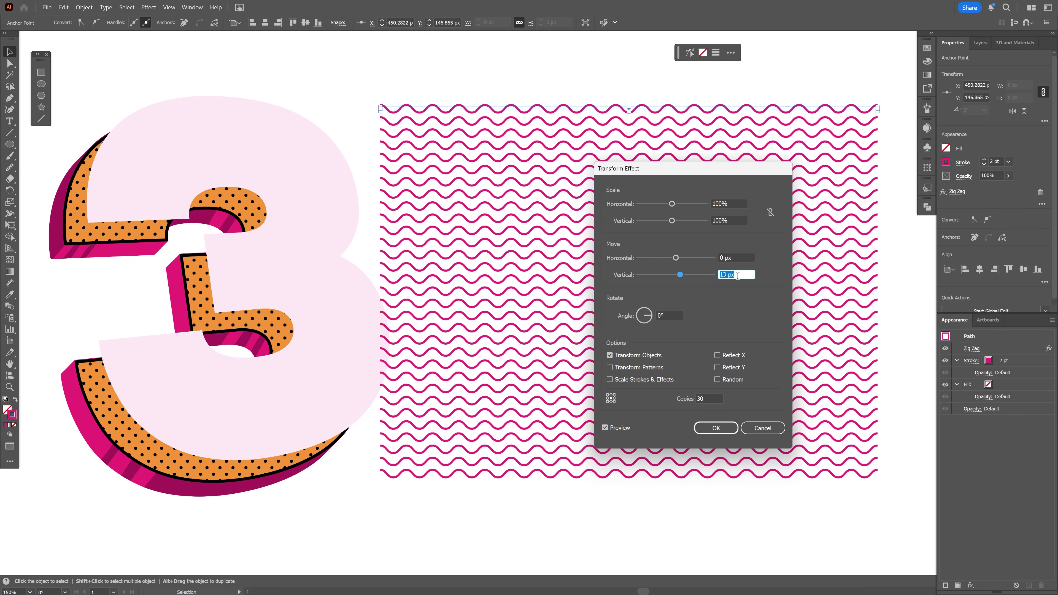
pyautogui.press('Up')
pyautogui.press('Up')
pyautogui.press('Up')
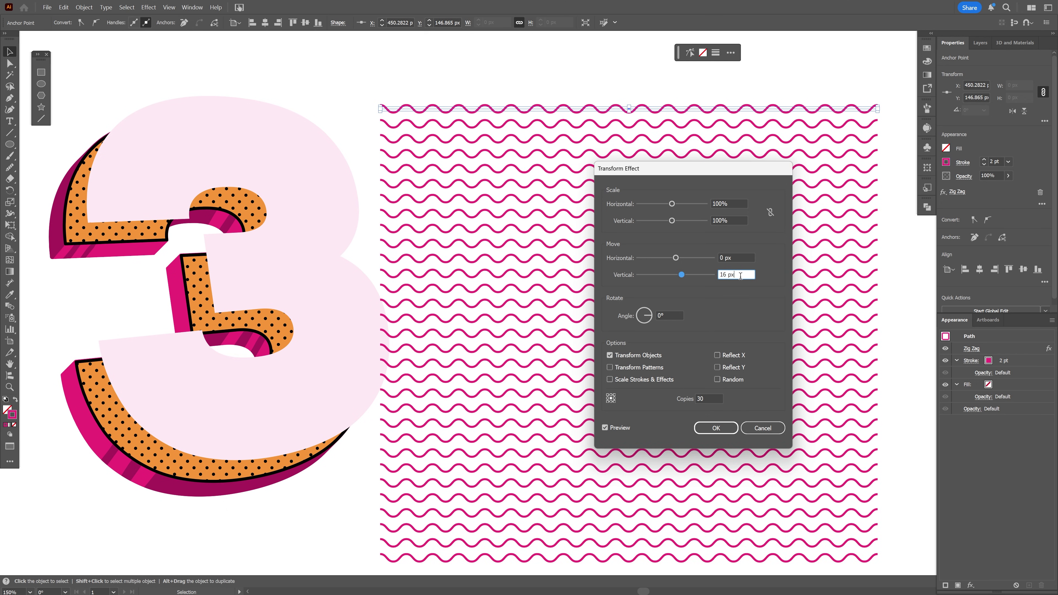
pyautogui.click(716, 428)
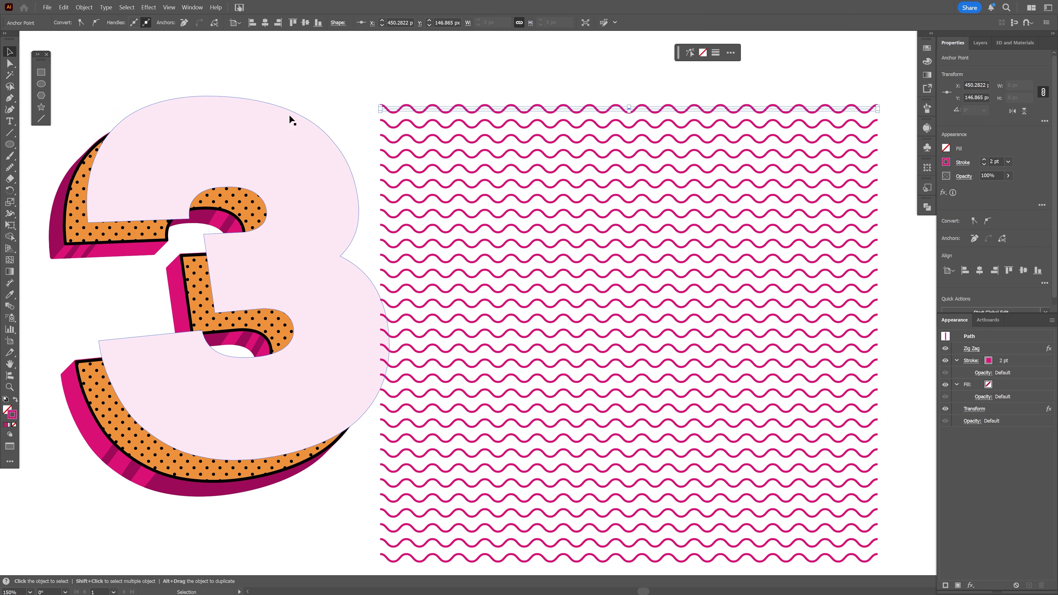
# - Expand the wavy lines' appearance and place the group over the whole numeral 3, rotated about 20°
pyautogui.click(85, 8)
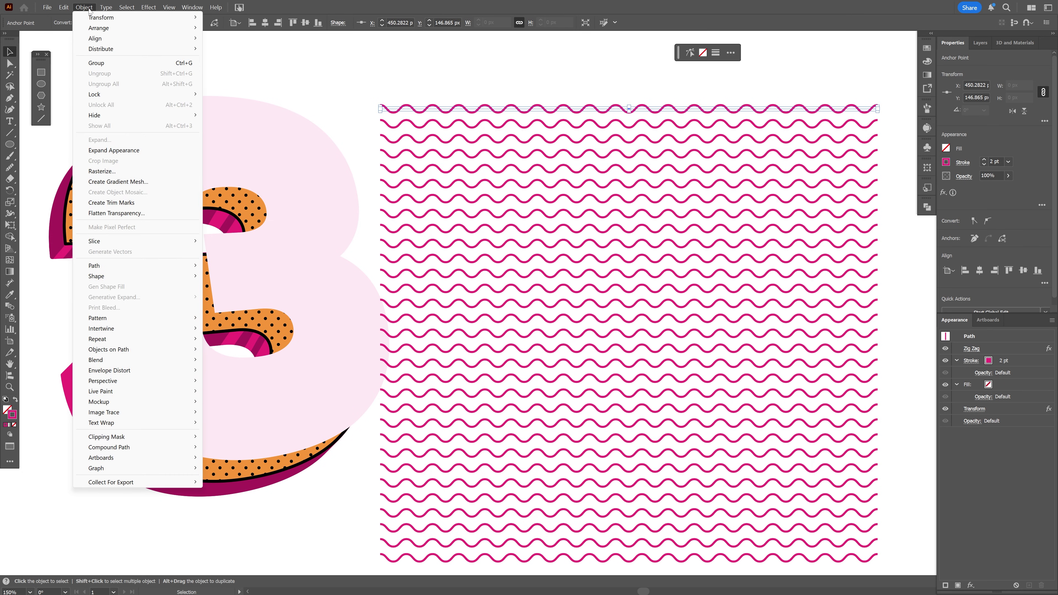
pyautogui.click(152, 150)
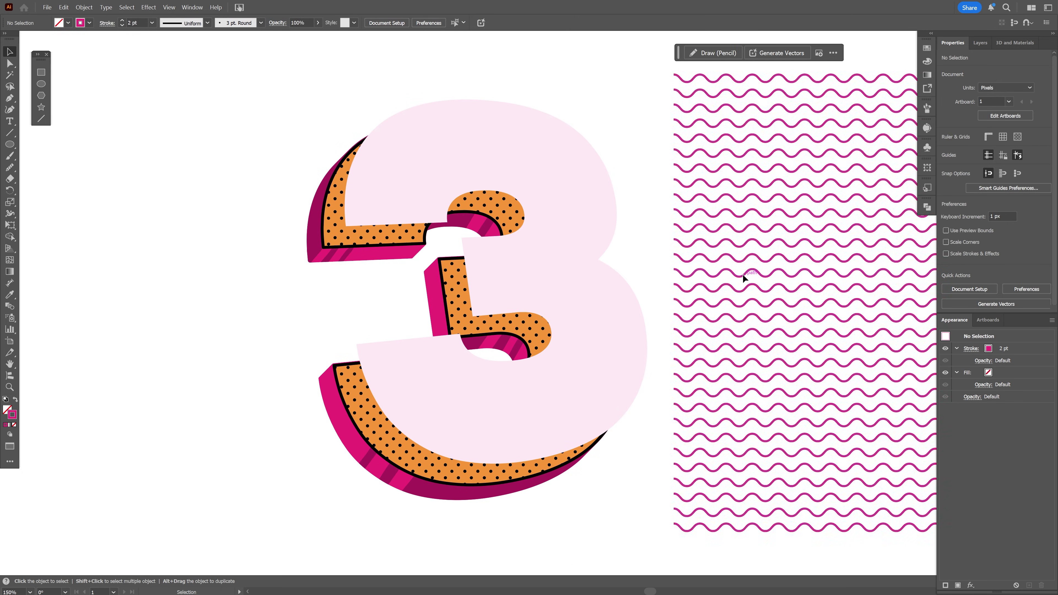
pyautogui.moveTo(747, 276); pyautogui.dragTo(310, 262)
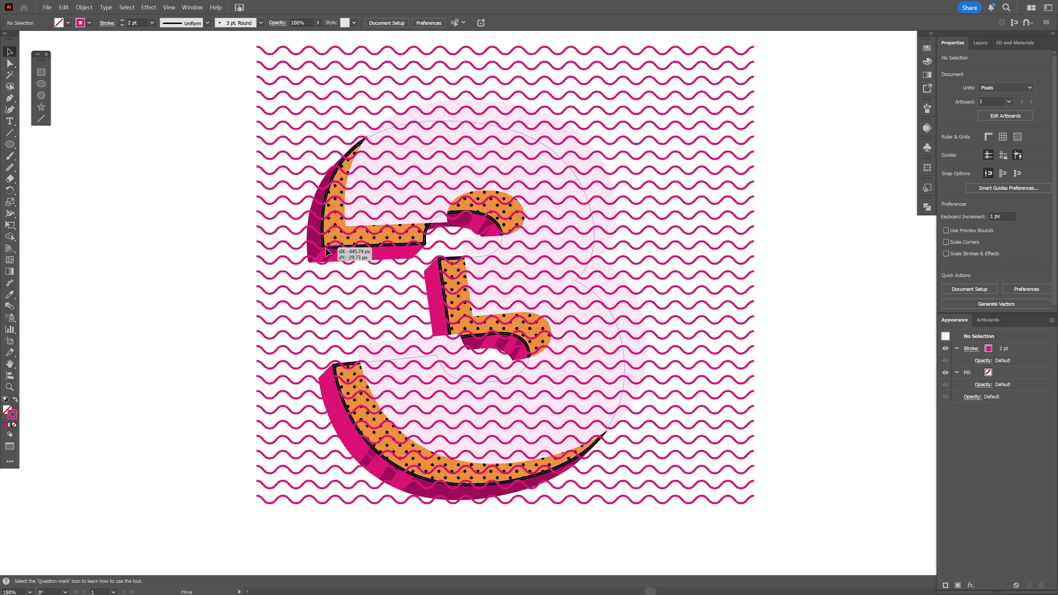
pyautogui.moveTo(746, 523)
pyautogui.mouseDown()
pyautogui.moveTo(771, 507)
pyautogui.moveTo(768, 485)
pyautogui.moveTo(804, 417)
pyautogui.mouseUp()
pyautogui.click(805, 417)
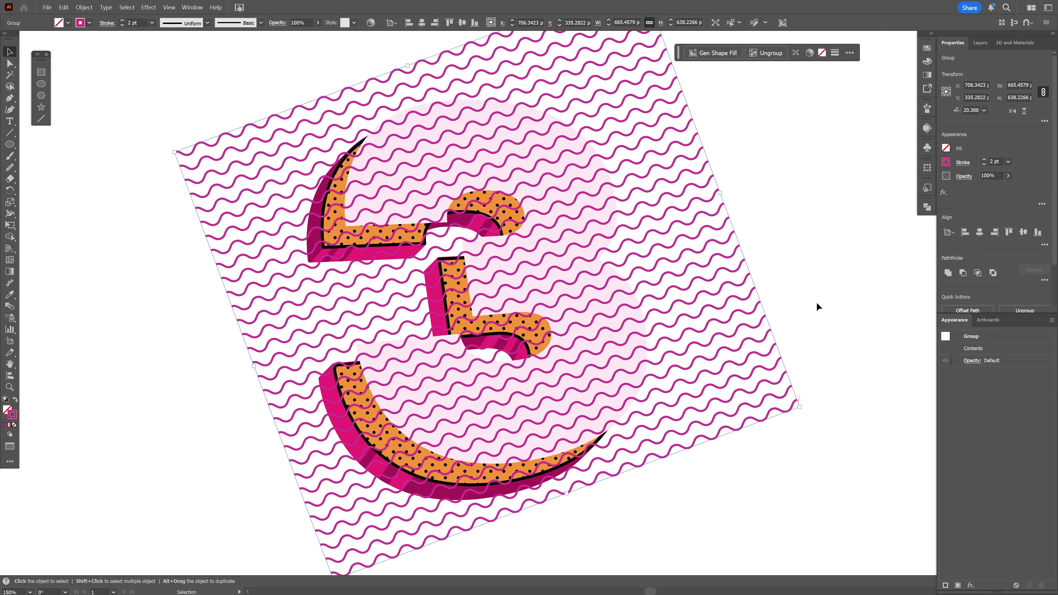
# - Bring the pale pink 3 to the front and use it as a clipping mask for the wavy lines
pyautogui.keyDown('ctrl'); pyautogui.click(637, 315); pyautogui.keyUp('ctrl')
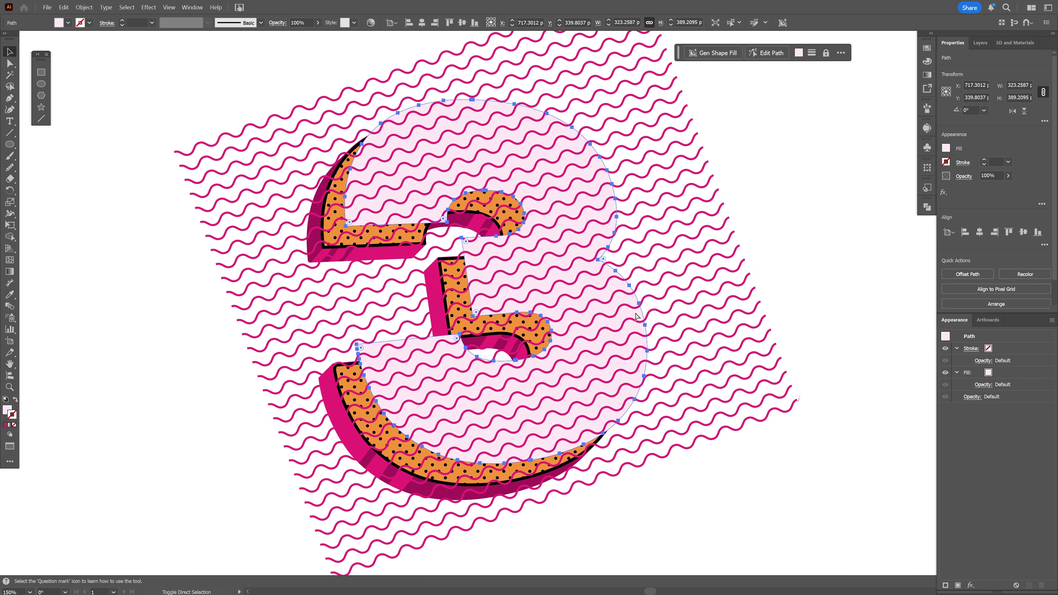
pyautogui.hotkey('ctrl', 'shift', ']')
pyautogui.keyDown('shift'); pyautogui.click(712, 292); pyautogui.keyUp('shift')
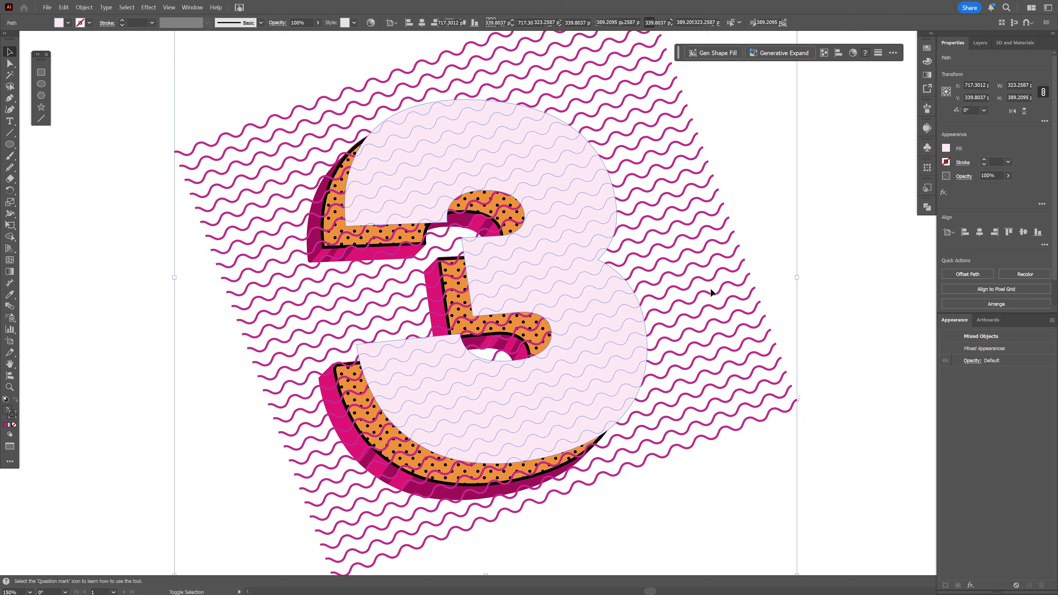
pyautogui.rightClick(596, 252)
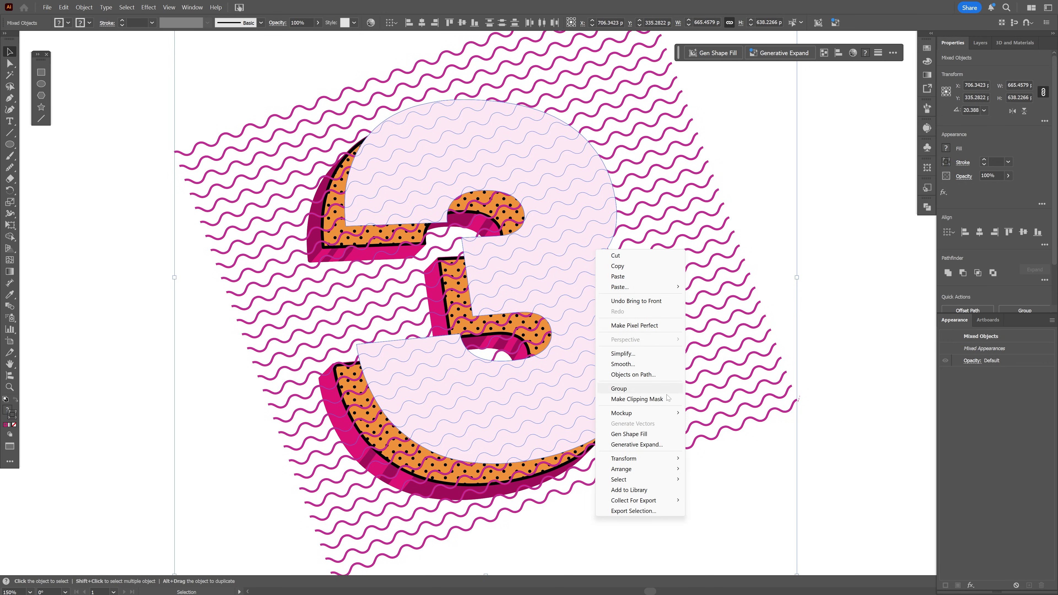
pyautogui.click(653, 403)
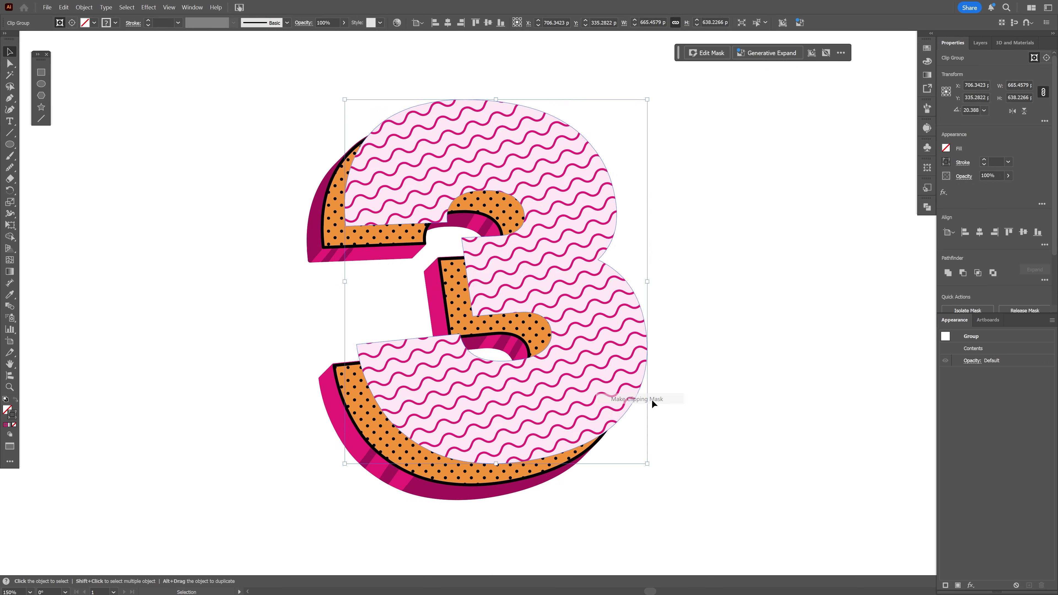
# - Select the solid black copy of the 3 beside the artwork and swap its fill and stroke
pyautogui.hscroll(5, 654, 402)
pyautogui.moveTo(658, 403); pyautogui.dragTo(604, 378)
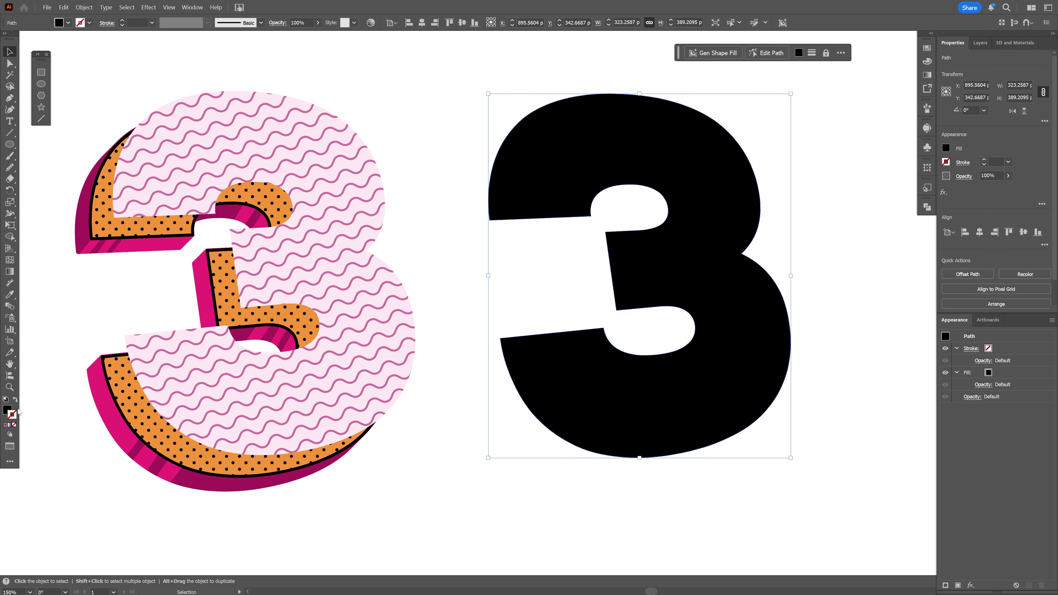
pyautogui.click(15, 400)
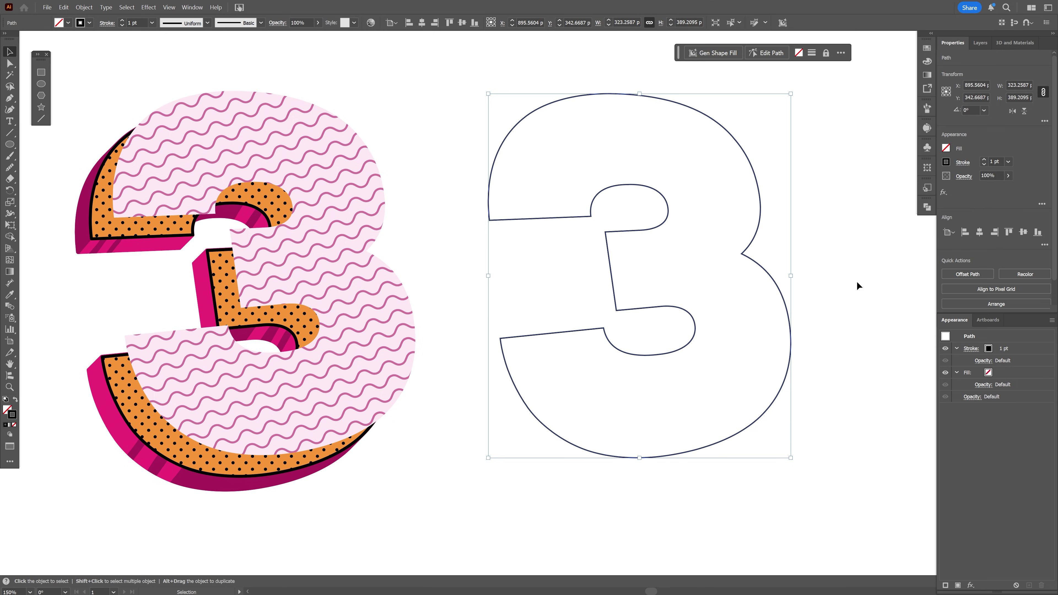
# - Set the black outline's stroke weight to 17 pt and align the stroke to the inside of the path
pyautogui.click(996, 161)
pyautogui.press('Up')
pyautogui.press('Up')
pyautogui.press('Up')
pyautogui.press('Up')
pyautogui.press('Up')
pyautogui.press('Up')
pyautogui.press('Up')
pyautogui.press('Up')
pyautogui.press('Up')
pyautogui.press('Up')
pyautogui.press('Up')
pyautogui.press('Up')
pyautogui.press('Up')
pyautogui.press('Up')
pyautogui.press('Up')
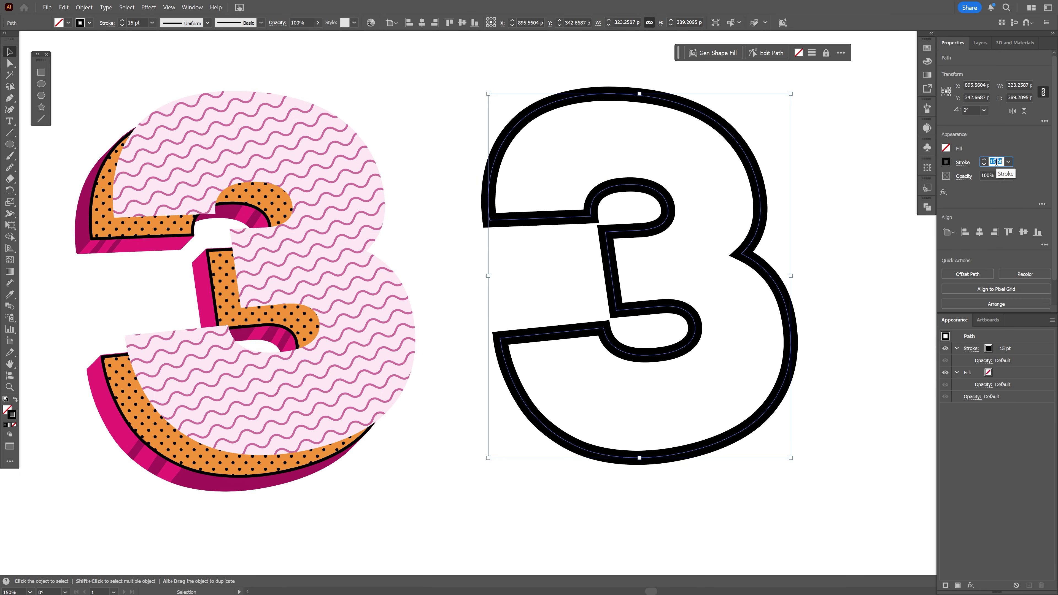
pyautogui.click(964, 163)
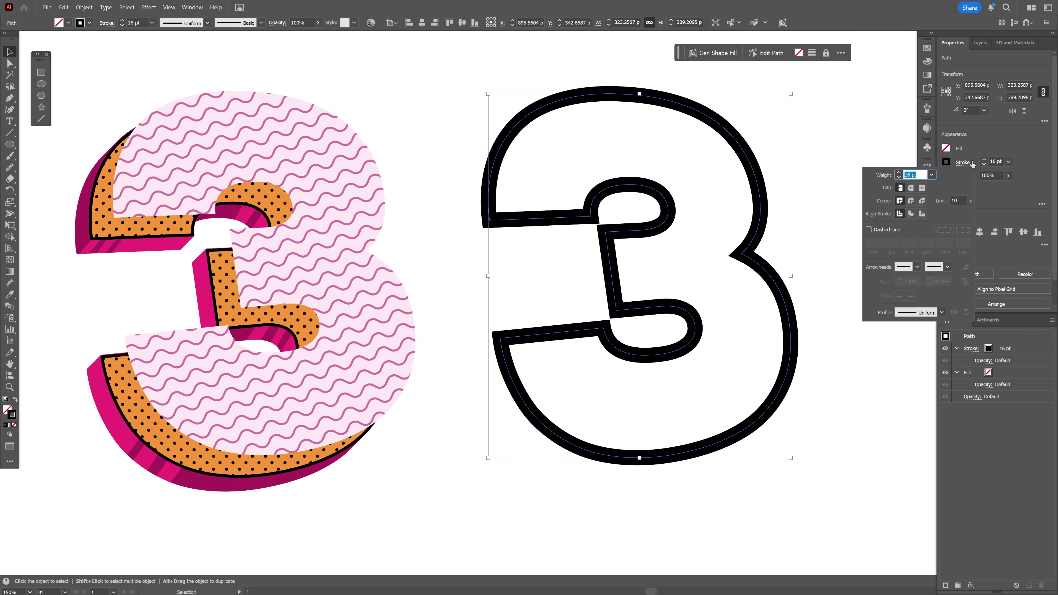
pyautogui.click(911, 214)
pyautogui.press('Up')
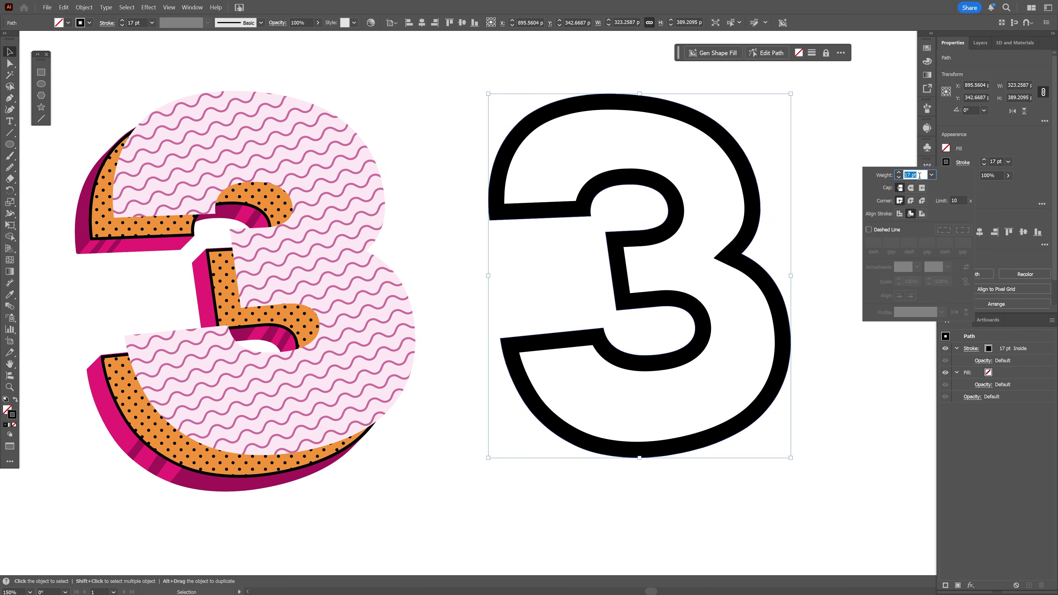
# - Expand the appearance of the thick black outline of the 3 into a filled shape
pyautogui.click(83, 7)
pyautogui.click(83, 7)
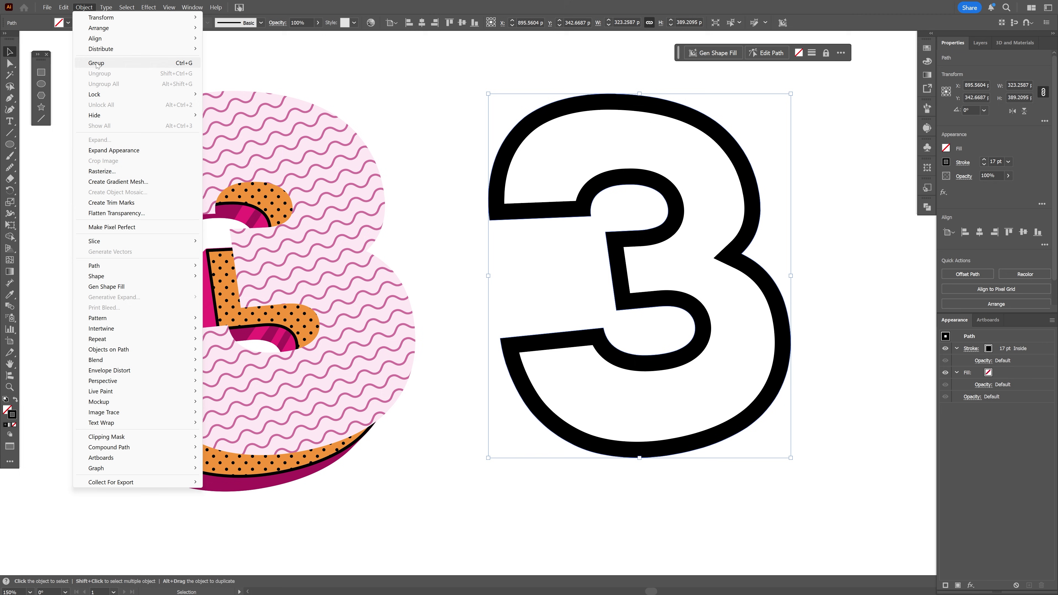
pyautogui.click(136, 151)
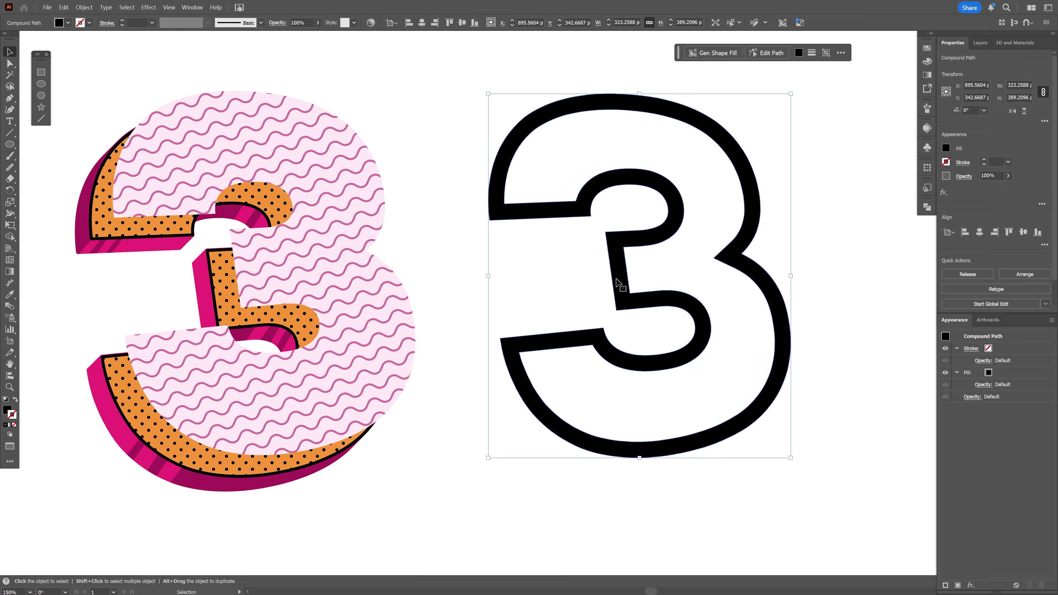
# - Swap the expanded shape's fill and stroke, and give it a 3 pt black stroke with round corner joins
pyautogui.click(15, 400)
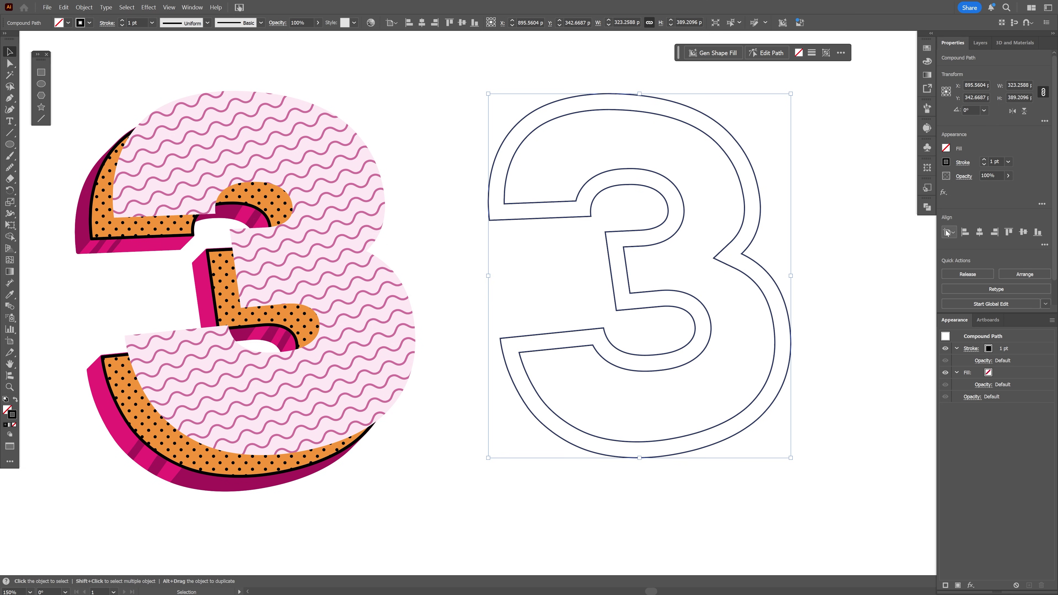
pyautogui.click(995, 162)
pyautogui.scroll(2, 995, 161)
pyautogui.click(962, 163)
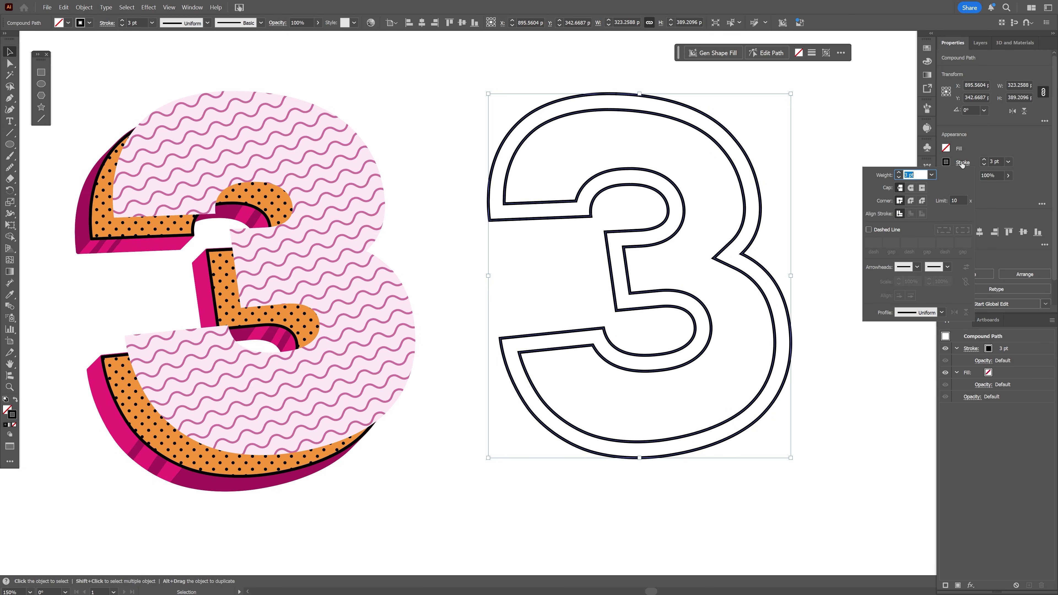
pyautogui.click(911, 201)
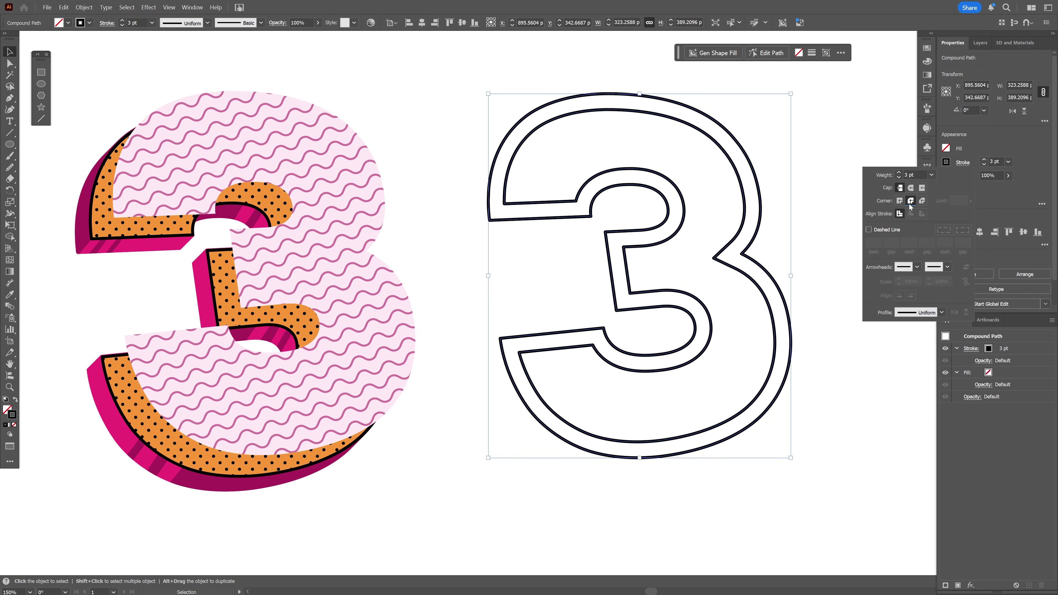
# - Fill the outline band with bright mint green, and place a copy of it over the wavy top layer of the 3
pyautogui.click(7, 410)
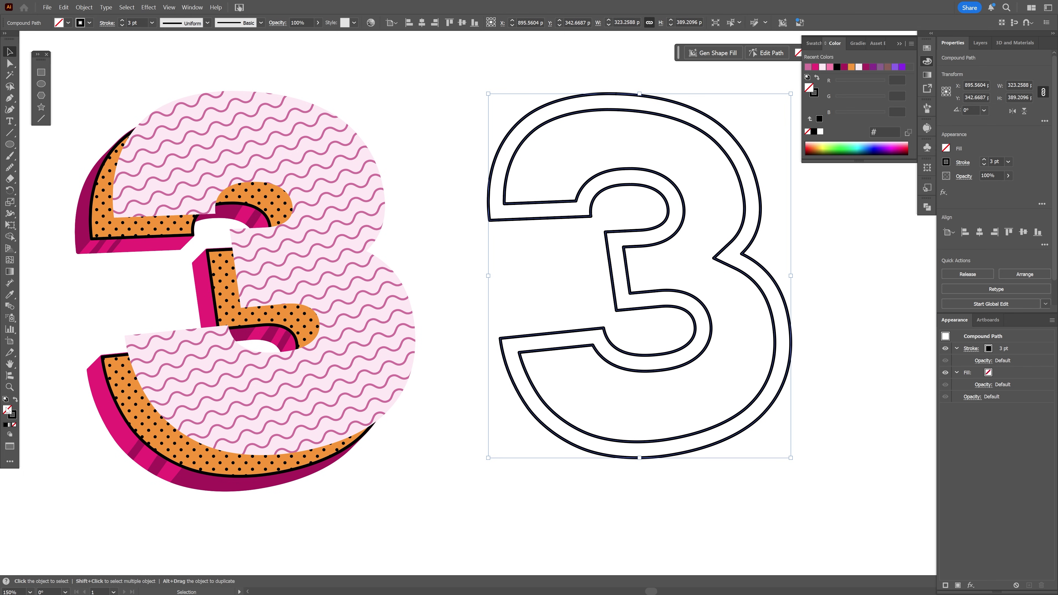
pyautogui.click(855, 141)
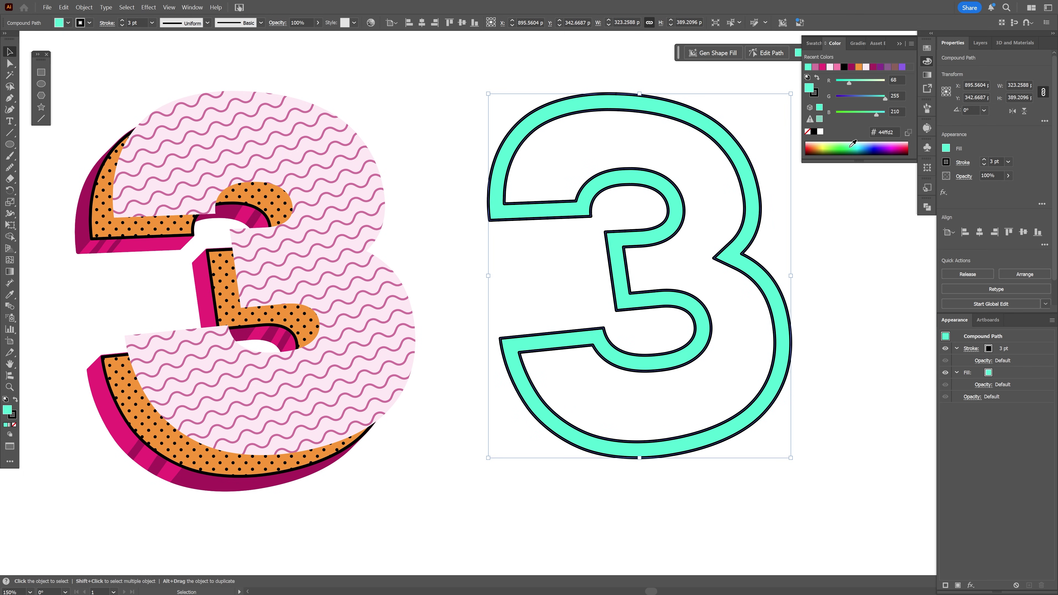
pyautogui.click(852, 143)
pyautogui.click(740, 272)
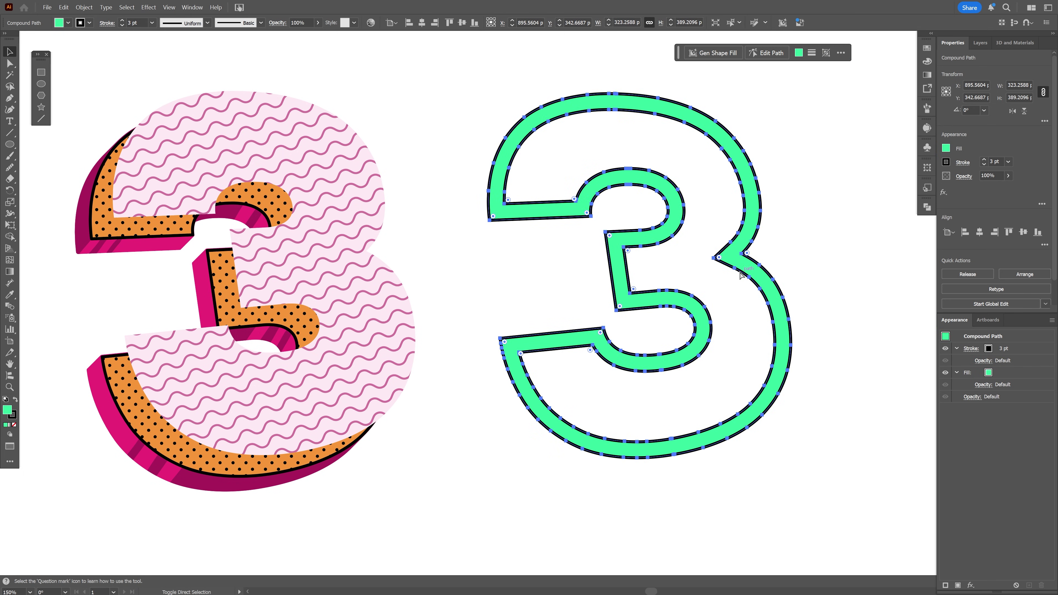
pyautogui.moveTo(740, 275); pyautogui.dragTo(770, 273)
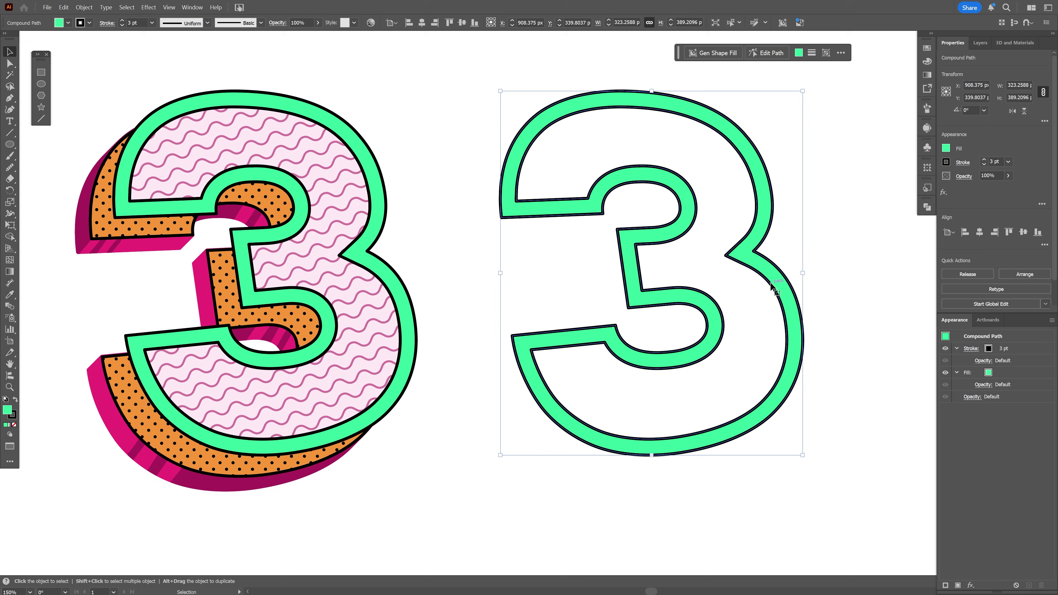
# - Release the compound path of the spare green outline beside the artwork, and send its outer 3 shape to the back
pyautogui.scroll(1, 758, 263)
pyautogui.rightClick(623, 228)
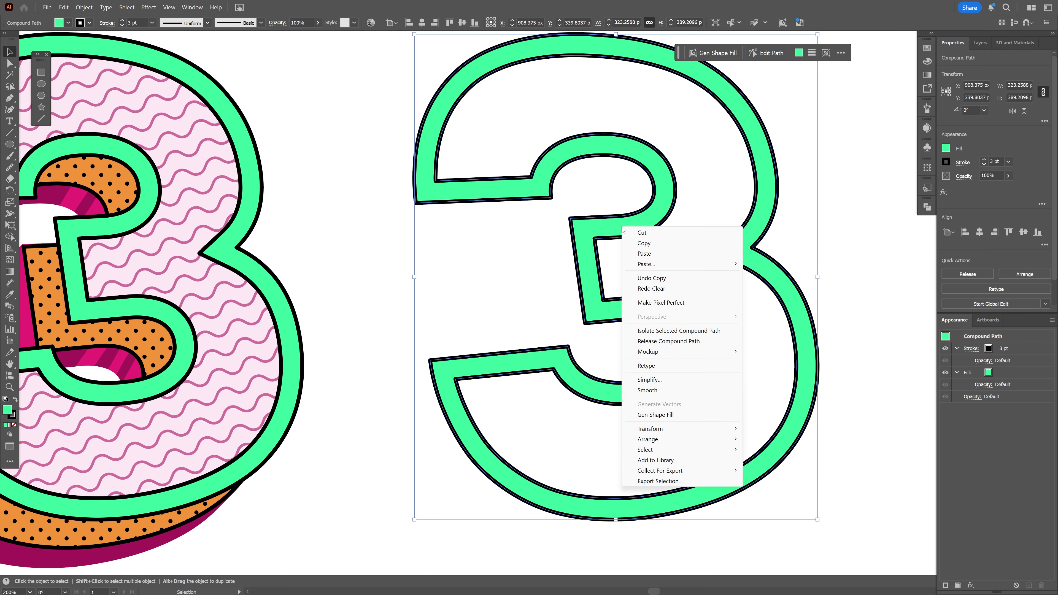
pyautogui.click(695, 344)
pyautogui.hotkey('ctrl', 'shift', 'a')
pyautogui.moveTo(706, 274); pyautogui.dragTo(585, 237)
pyautogui.hotkey('ctrl', 'z')
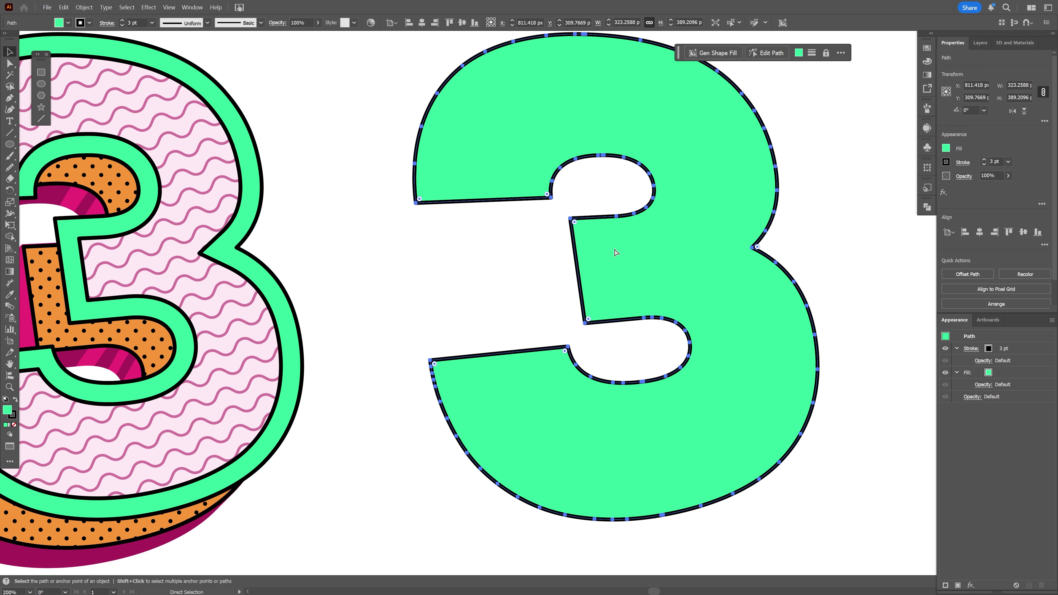
pyautogui.press('v')
pyautogui.rightClick(650, 248)
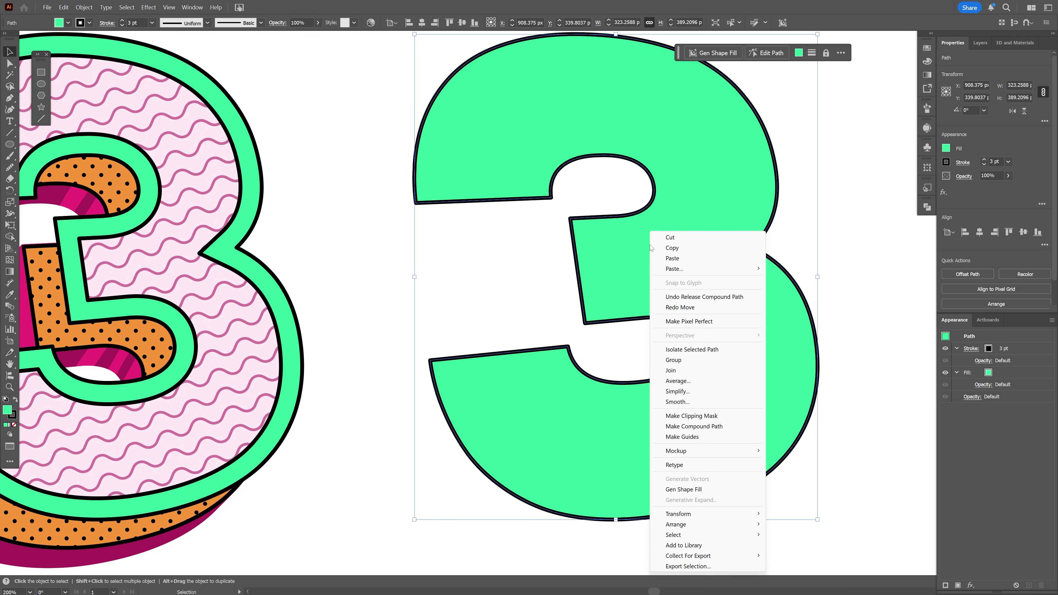
pyautogui.moveTo(692, 528)
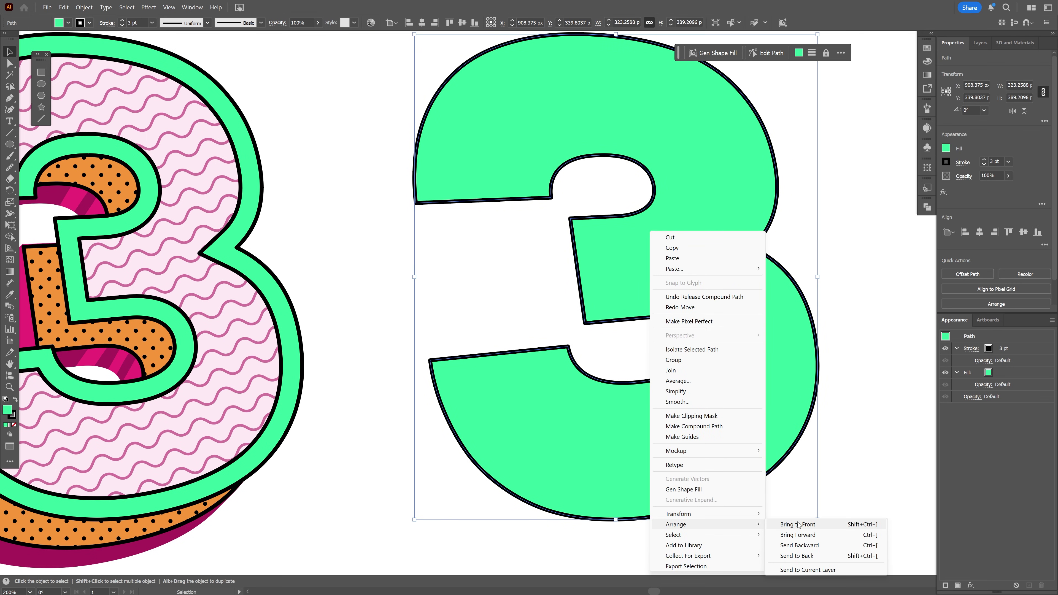
pyautogui.click(803, 554)
pyautogui.click(785, 264)
pyautogui.moveTo(773, 270); pyautogui.dragTo(813, 272)
pyautogui.hotkey('ctrl', 'z')
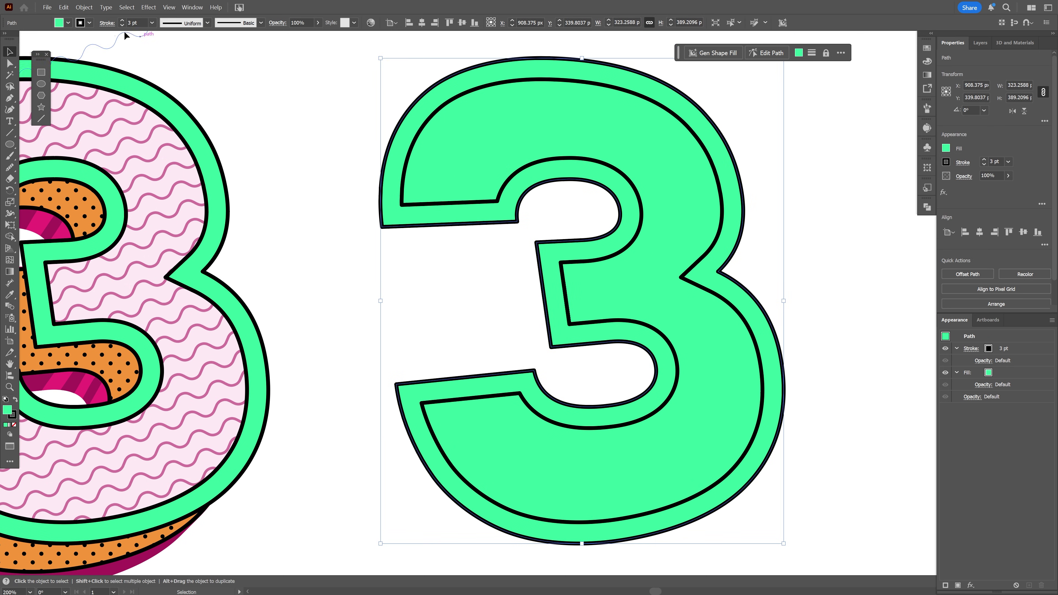
# - Offset the spare outer 3 shape inward by -8 px with miter joins
pyautogui.click(88, 8)
pyautogui.moveTo(130, 268)
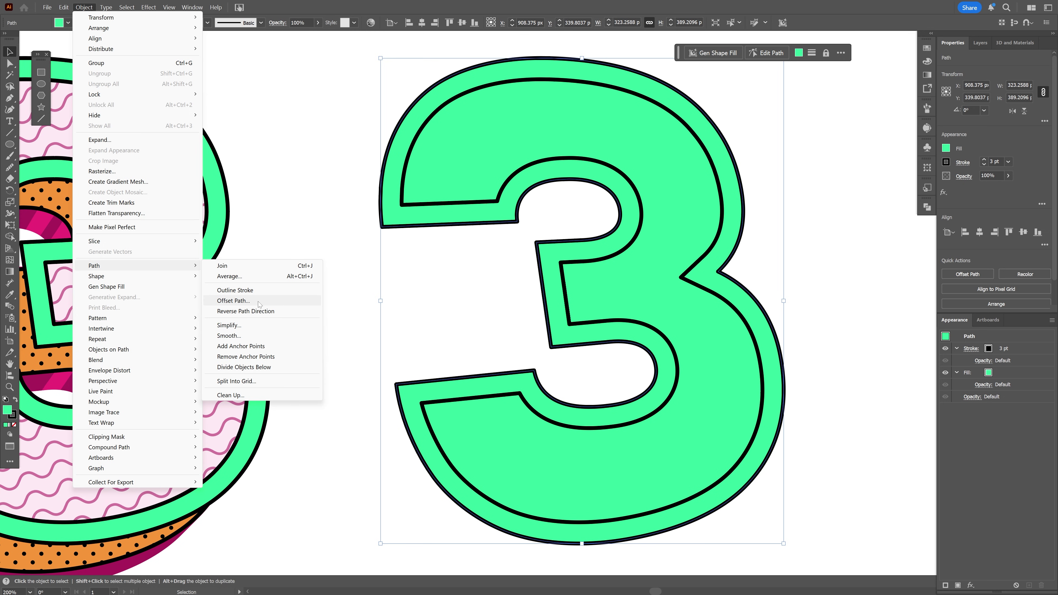
pyautogui.click(234, 301)
pyautogui.moveTo(638, 257); pyautogui.dragTo(430, 261)
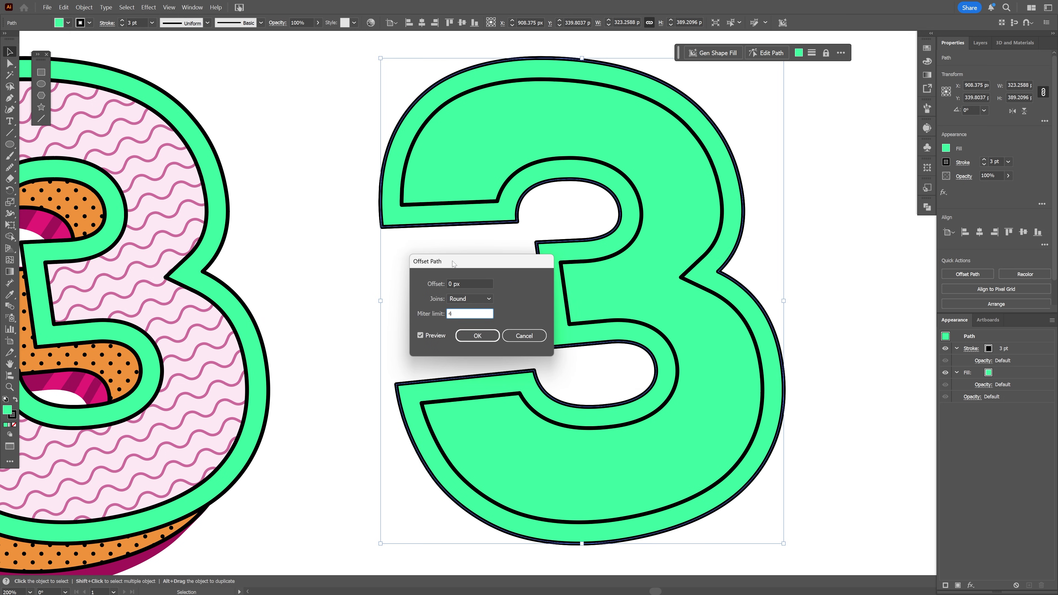
pyautogui.click(462, 299)
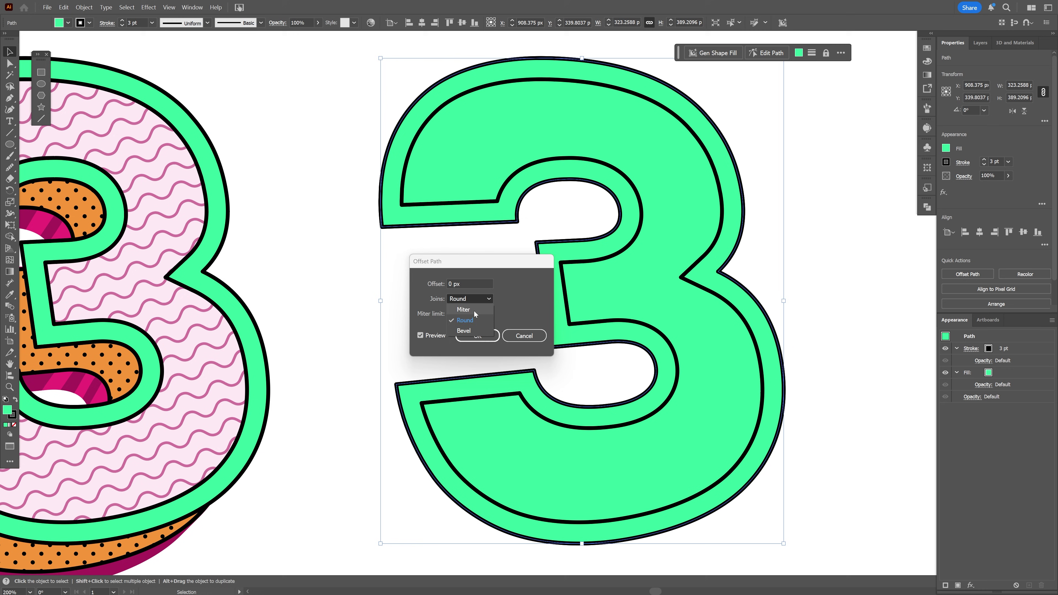
pyautogui.click(464, 309)
pyautogui.click(474, 284)
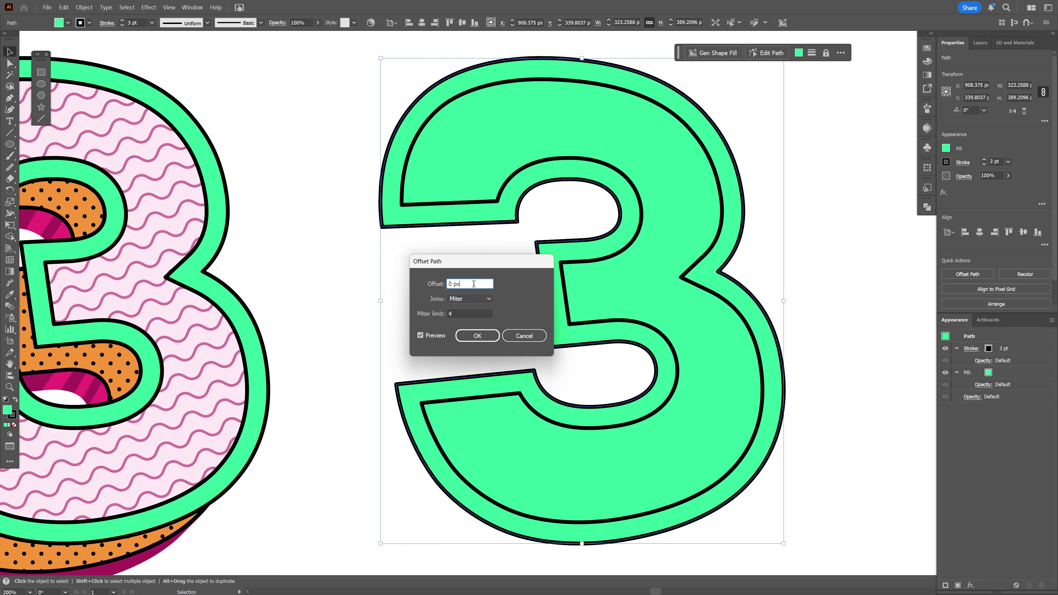
pyautogui.press('Down')
pyautogui.press('Down')
pyautogui.press('Down')
pyautogui.press('Down')
pyautogui.press('Down')
pyautogui.press('Down')
pyautogui.press('Down')
pyautogui.press('Down')
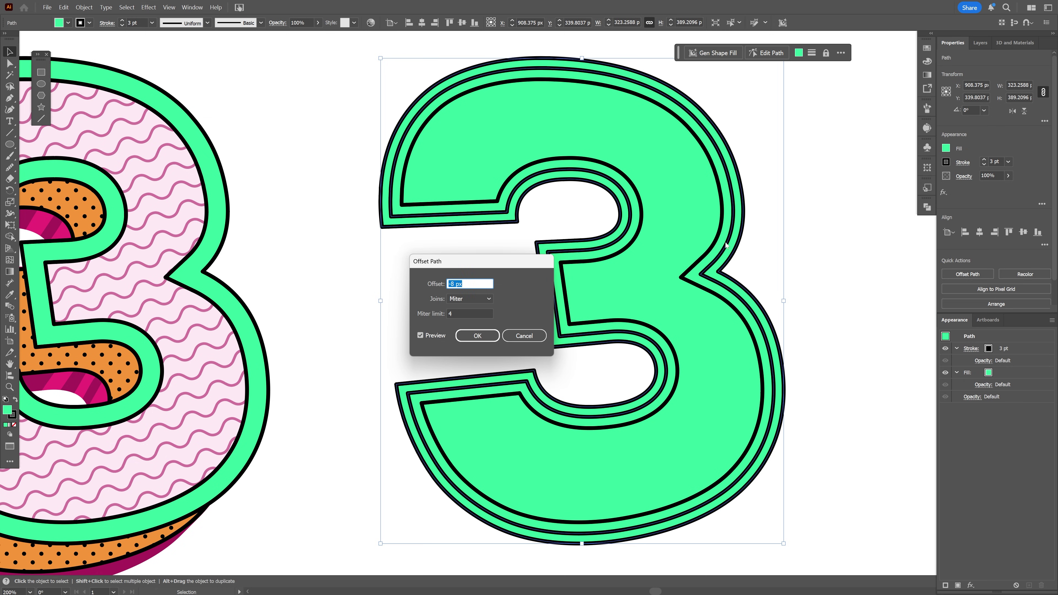
pyautogui.click(476, 336)
pyautogui.click(475, 338)
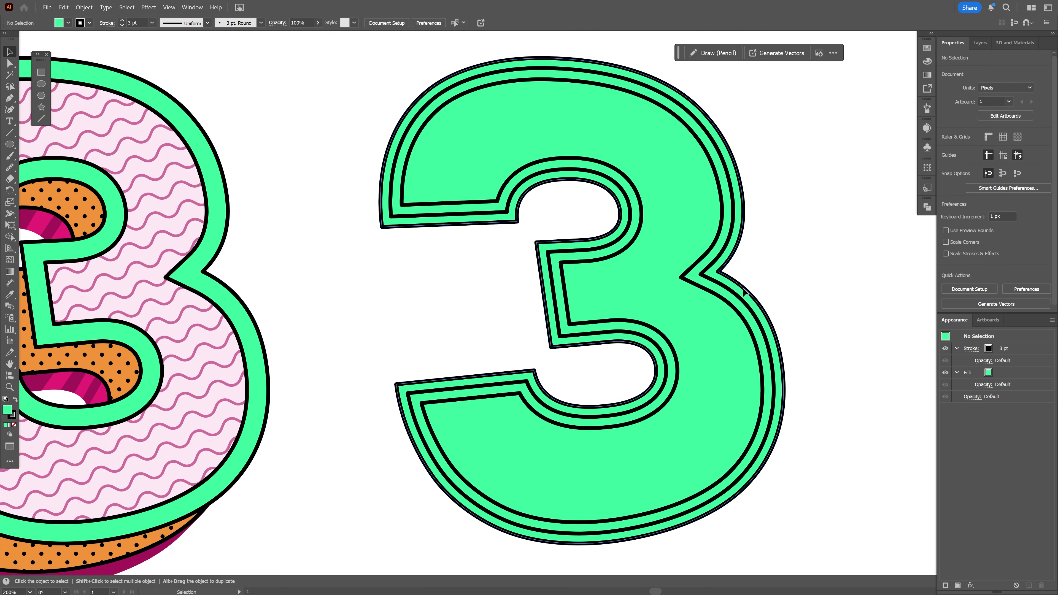
# - Delete the outermost and innermost shapes of the spare 3, keeping only the offset path between them
pyautogui.moveTo(743, 290); pyautogui.dragTo(815, 261)
pyautogui.press('Delete')
pyautogui.moveTo(662, 291); pyautogui.dragTo(638, 224)
pyautogui.press('Delete')
pyautogui.click(683, 266)
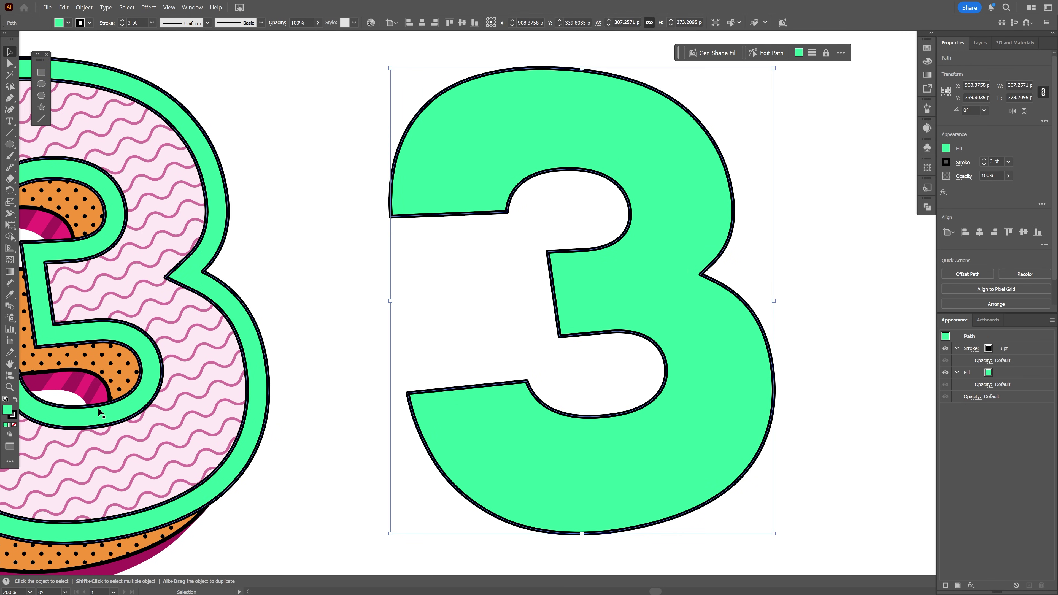
# - Remove the fill from the remaining offset 3 path and place it centred along the green outline band of the artwork
pyautogui.click(15, 425)
pyautogui.click(13, 416)
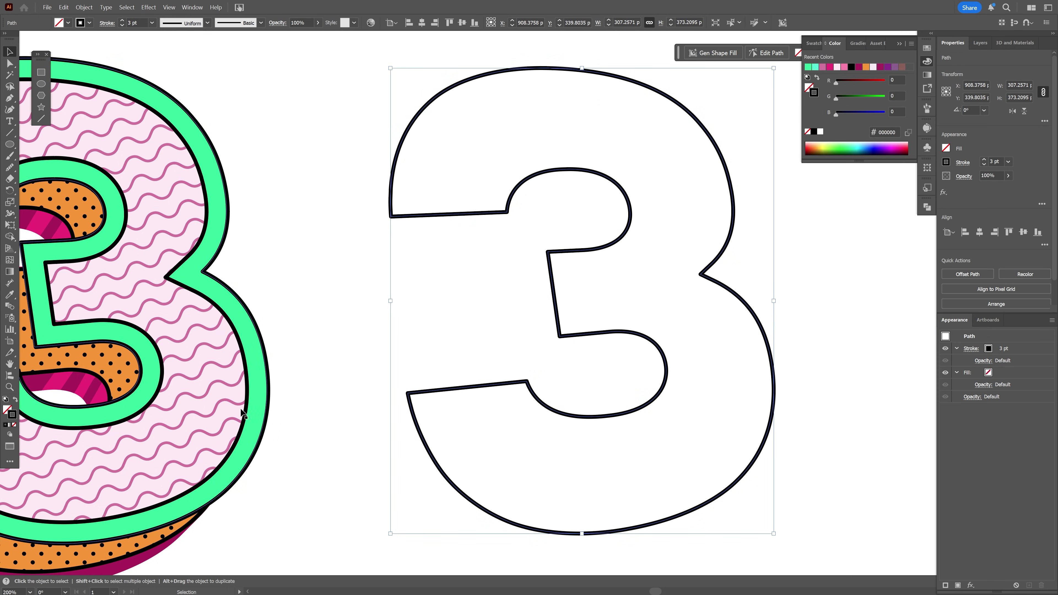
pyautogui.moveTo(492, 345); pyautogui.dragTo(657, 330)
pyautogui.moveTo(740, 321); pyautogui.dragTo(301, 300)
pyautogui.moveTo(301, 300); pyautogui.dragTo(596, 300)
pyautogui.moveTo(763, 287); pyautogui.dragTo(688, 289)
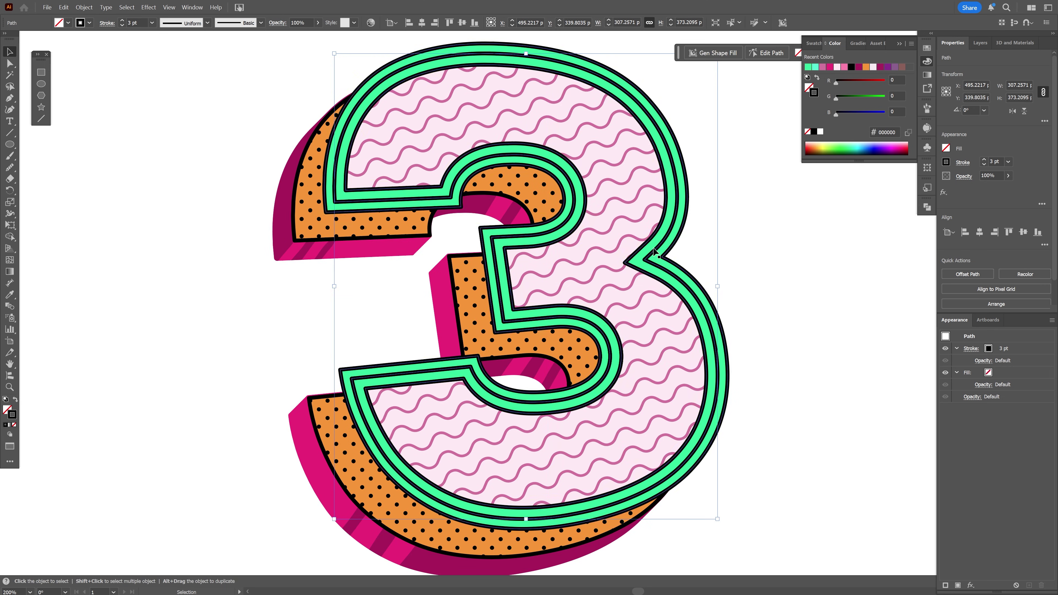
# - Give the line running along the middle of the green band a pale yellow stroke
pyautogui.click(927, 48)
pyautogui.click(808, 115)
pyautogui.click(762, 242)
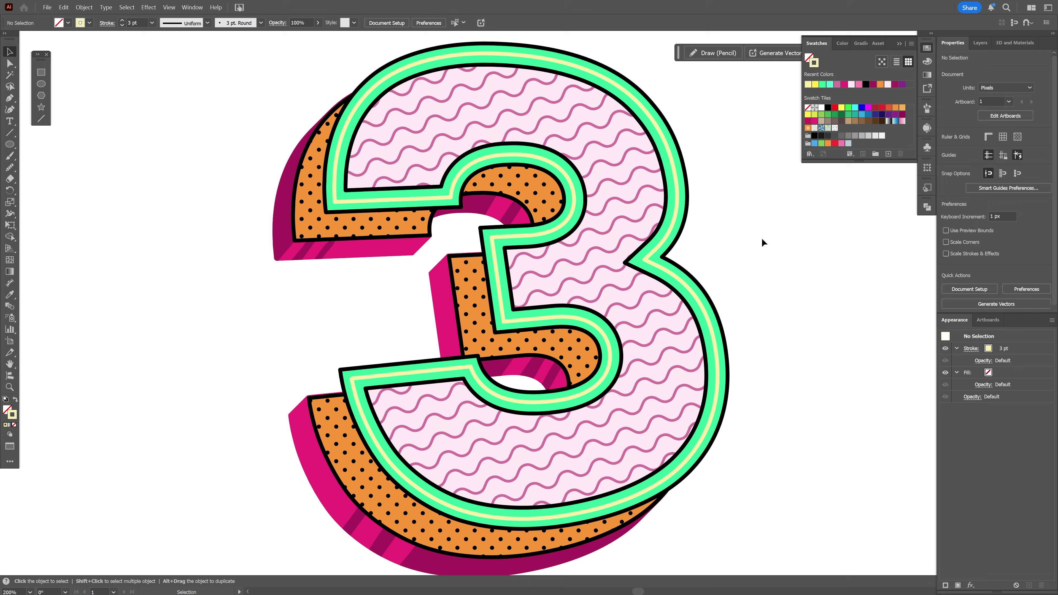
# - Place a copy of the green outline about 7 px left and 17 px down, and send it backward behind the original outline
pyautogui.click(710, 305)
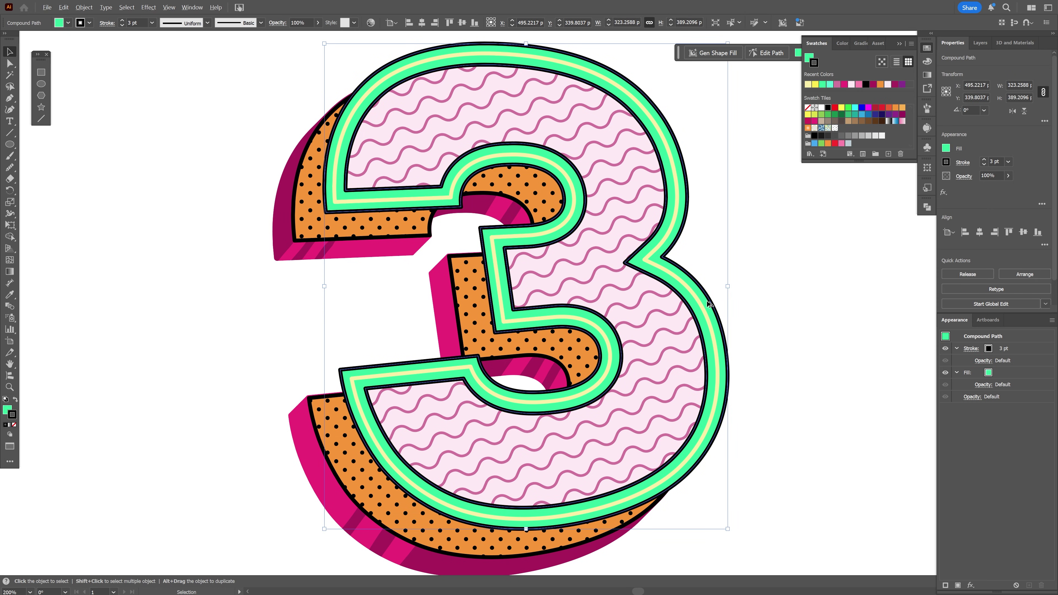
pyautogui.moveTo(709, 305); pyautogui.dragTo(700, 326)
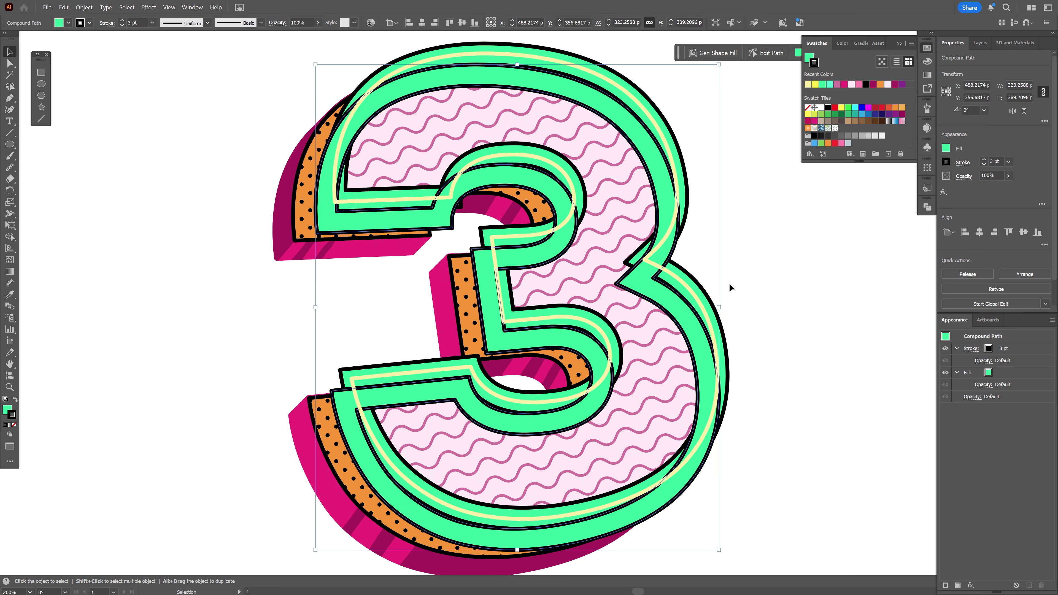
pyautogui.rightClick(651, 286)
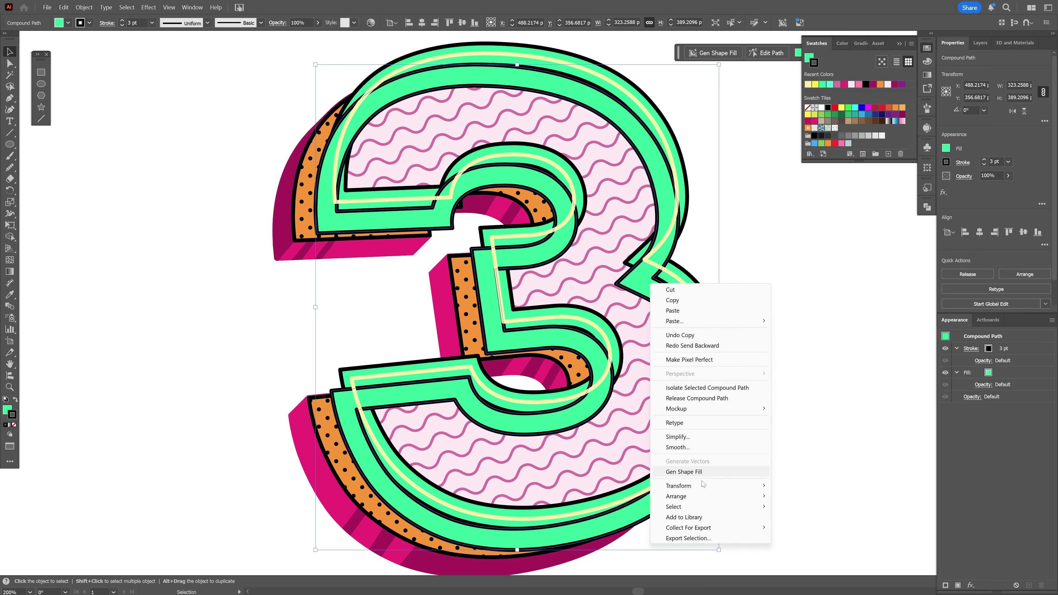
pyautogui.moveTo(722, 500)
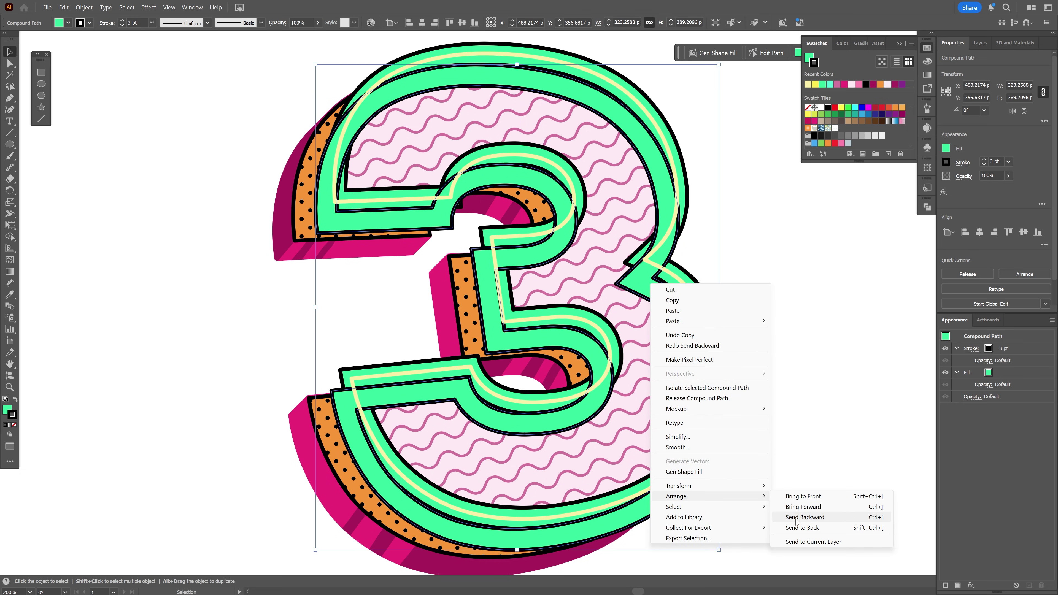
pyautogui.click(830, 521)
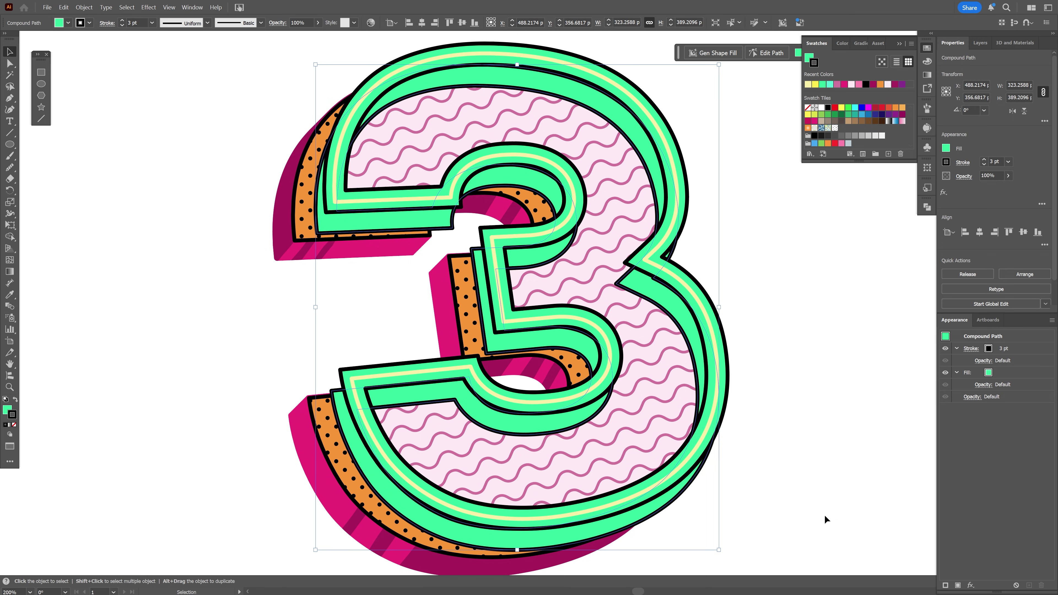
# - Apply the dark magenta of the extrusion to the shifted outline copy with the Eyedropper, leaving it without a stroke
pyautogui.press('i')
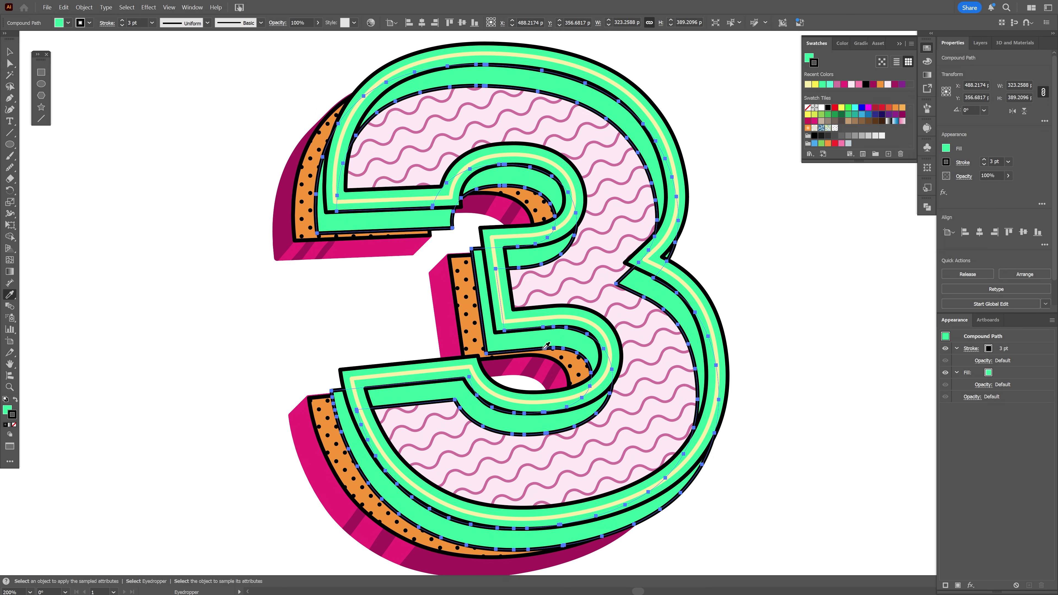
pyautogui.click(502, 367)
pyautogui.press('v')
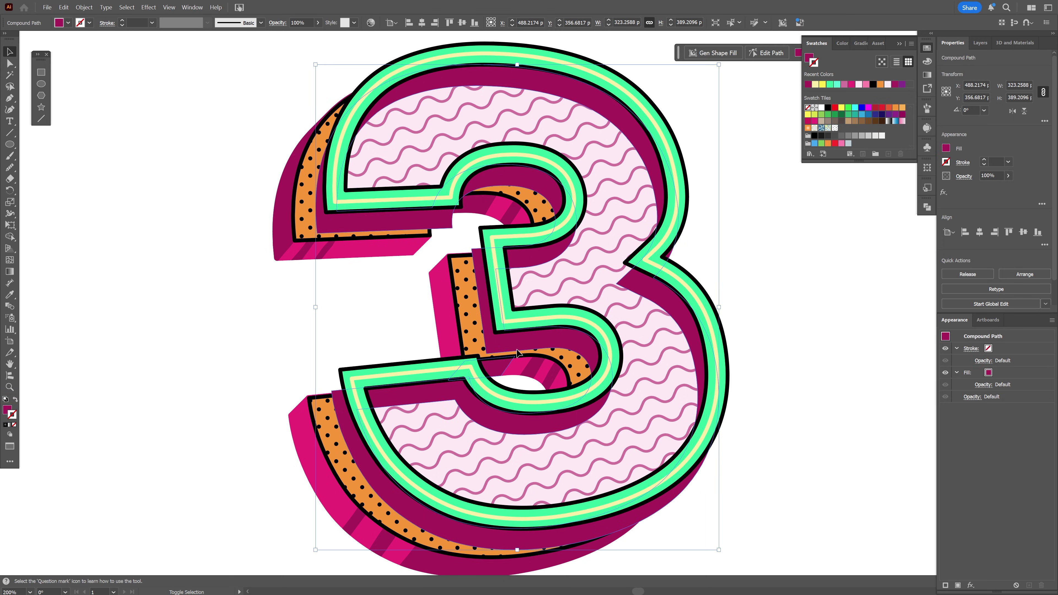
pyautogui.hotkey('ctrl', '[')
pyautogui.hotkey('ctrl', '[')
pyautogui.hotkey('ctrl', '[')
# - Trim away the magenta shadow parts that overhang the 3's wavy pink top layer with the Shape Builder
pyautogui.keyDown('shift'); pyautogui.click(604, 237); pyautogui.keyUp('shift')
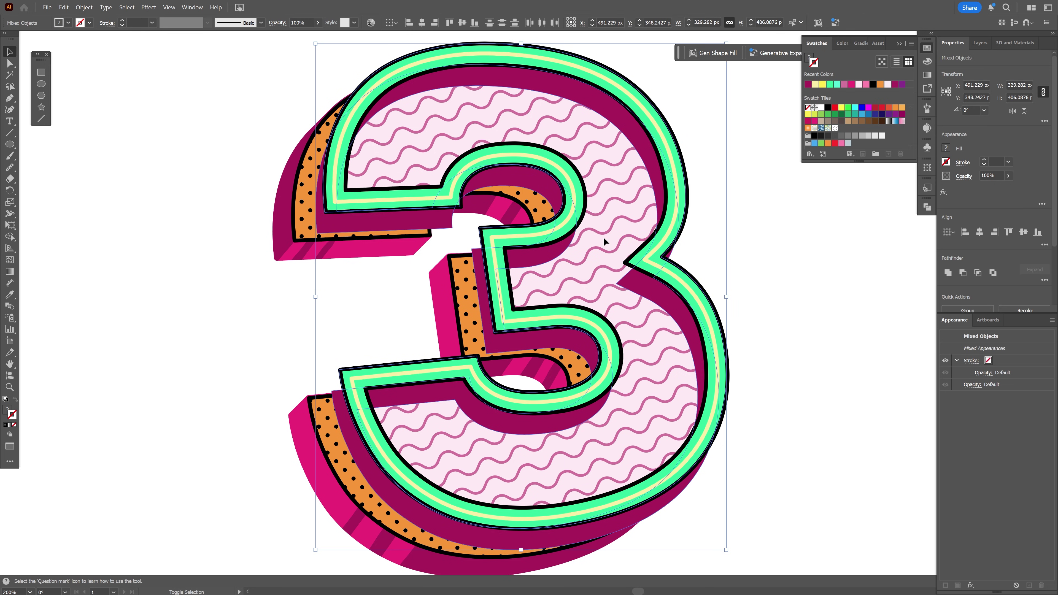
pyautogui.hotkey('shift', 'm')
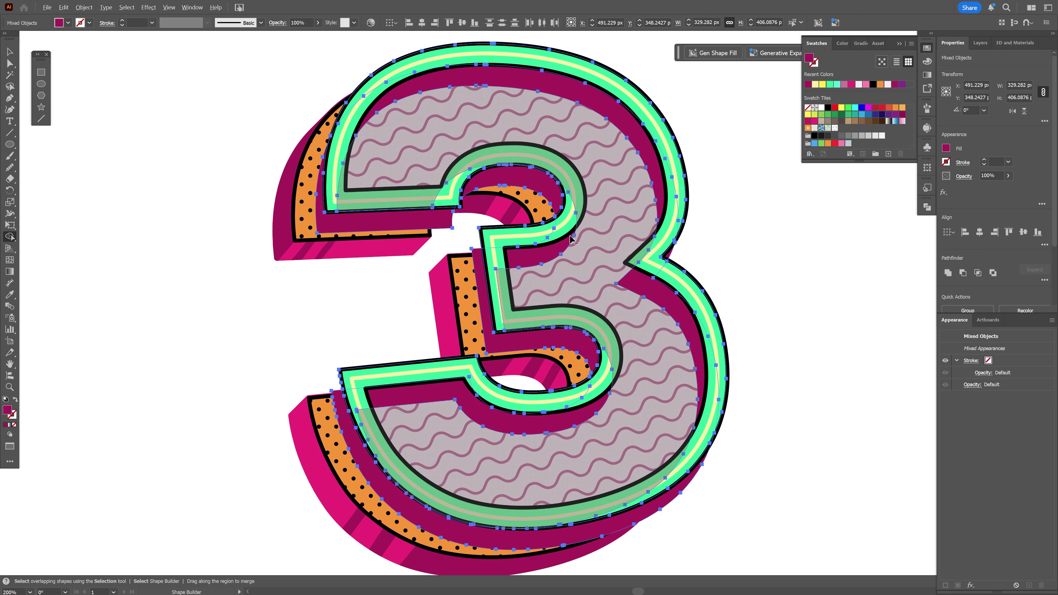
pyautogui.click(479, 275)
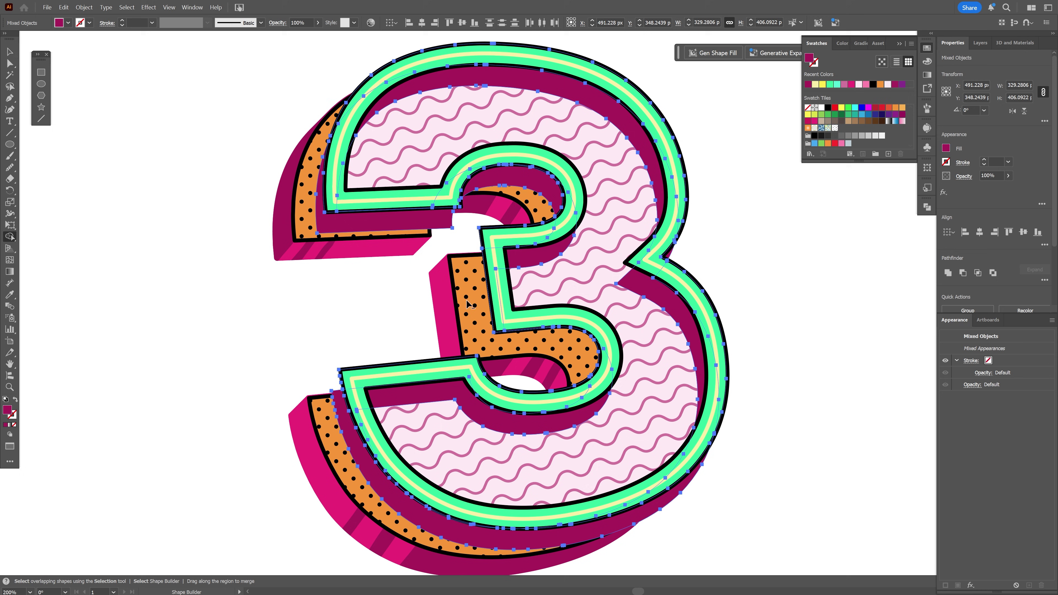
pyautogui.keyDown('alt'); pyautogui.click(344, 419); pyautogui.keyUp('alt')
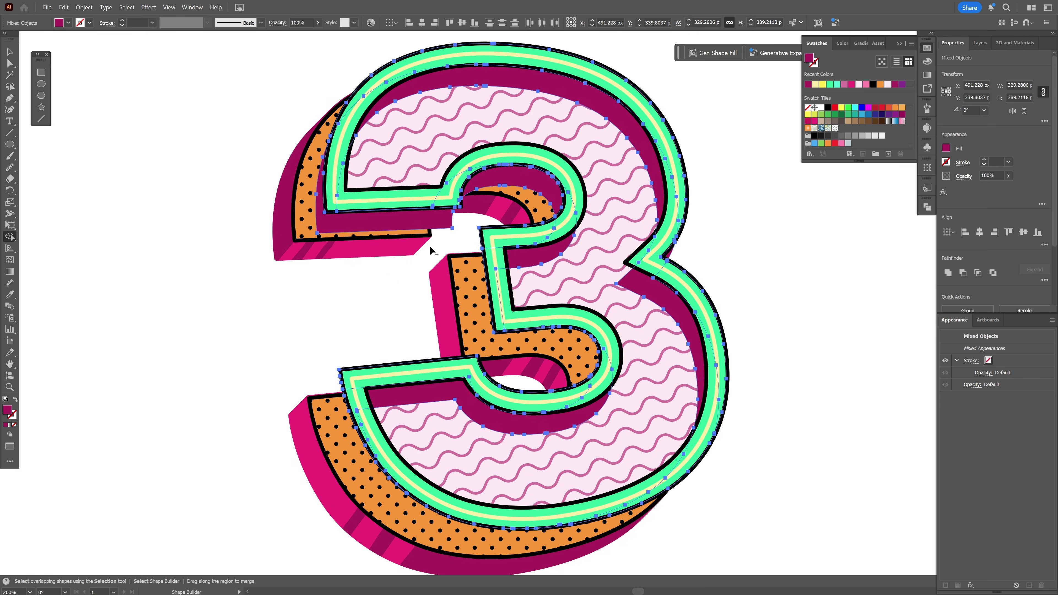
pyautogui.keyDown('alt'); pyautogui.click(442, 220); pyautogui.keyUp('alt')
pyautogui.keyDown('alt'); pyautogui.click(492, 173); pyautogui.keyUp('alt')
pyautogui.press('v')
pyautogui.hotkey('ctrl', 'shift', 'a')
# - Undo the trial move of the trimmed magenta shadow, and lower its opacity so the wavy pattern shows through
pyautogui.moveTo(599, 103); pyautogui.dragTo(448, 119)
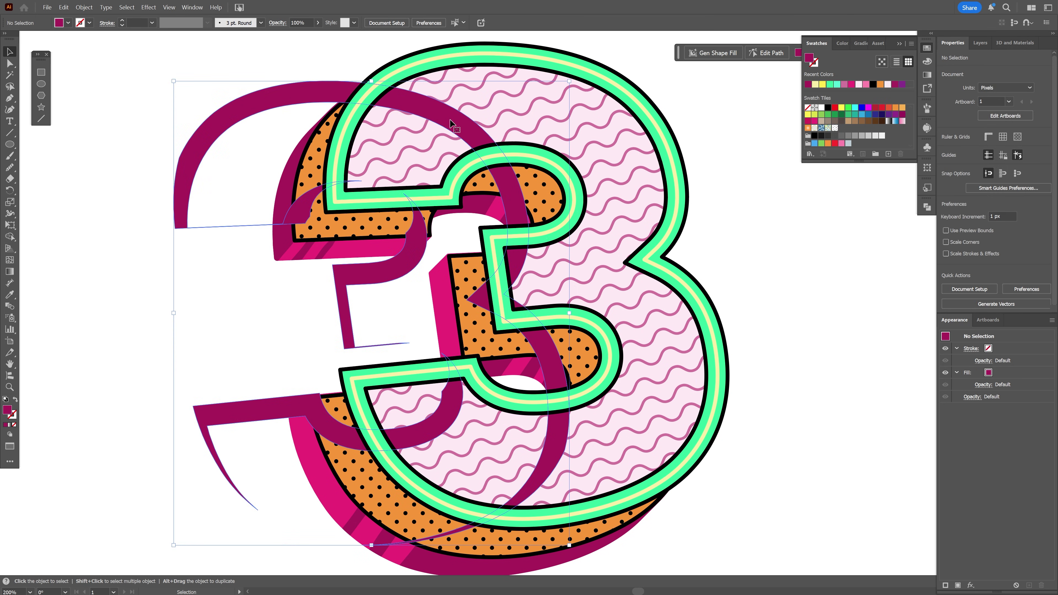
pyautogui.hotkey('ctrl', 'z')
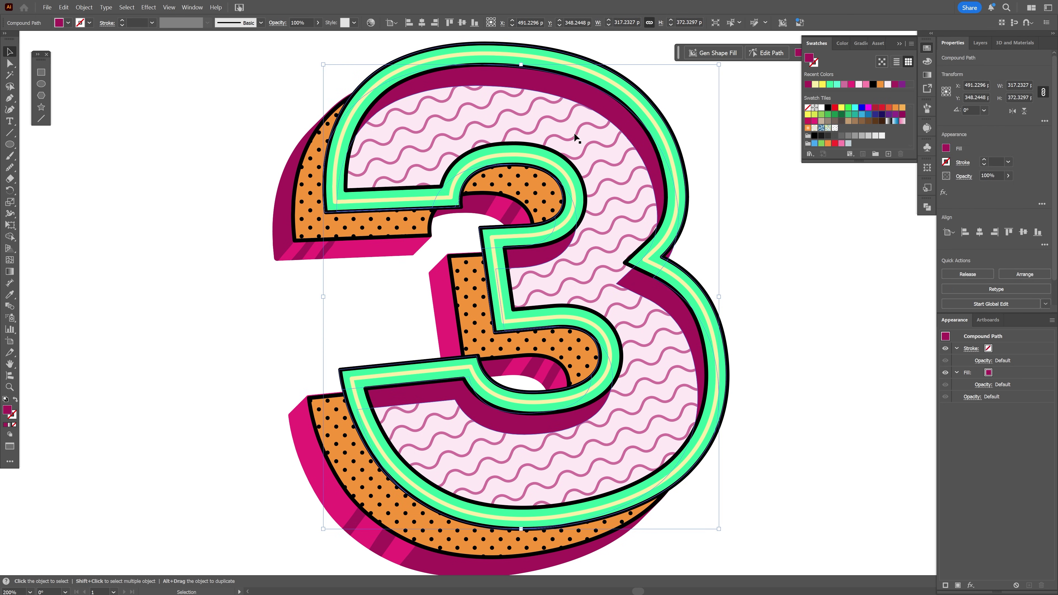
pyautogui.click(1008, 176)
pyautogui.moveTo(1009, 187); pyautogui.dragTo(991, 188)
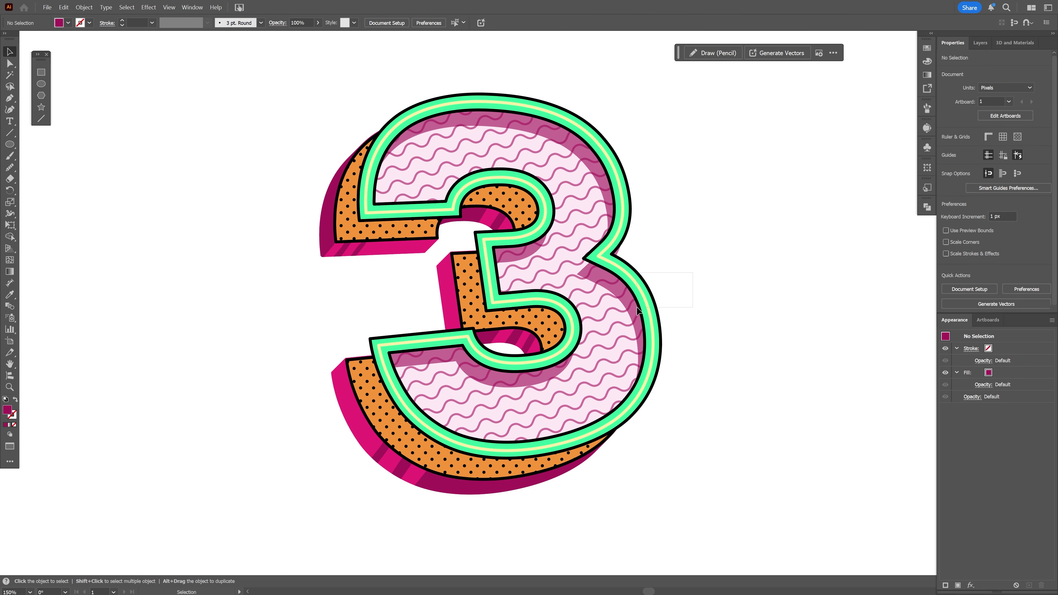